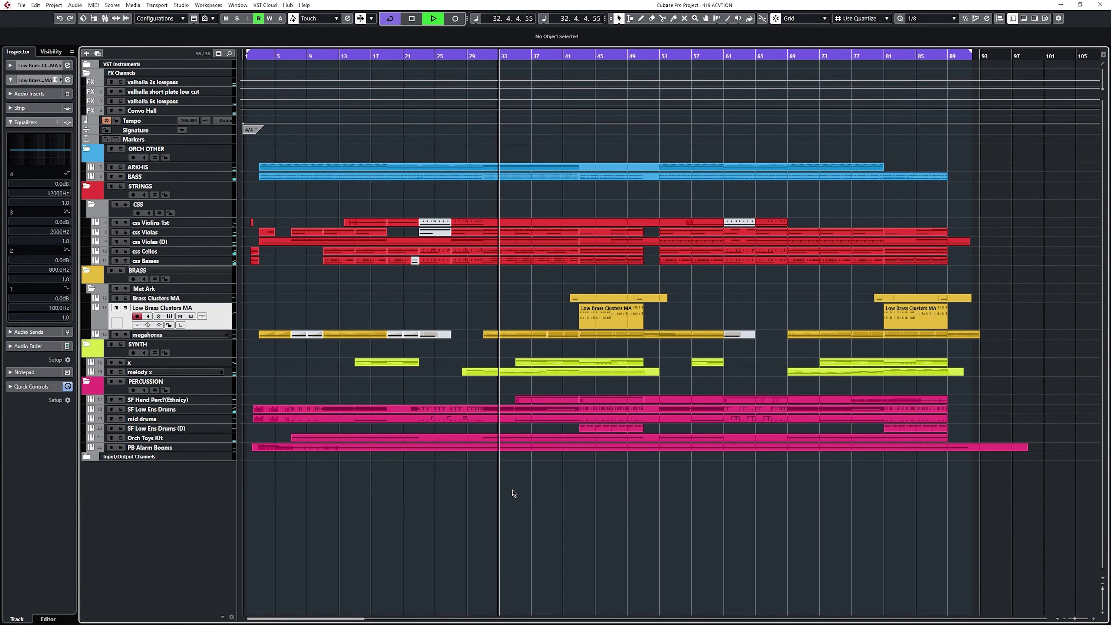
pyautogui.scroll(8, 513, 493)
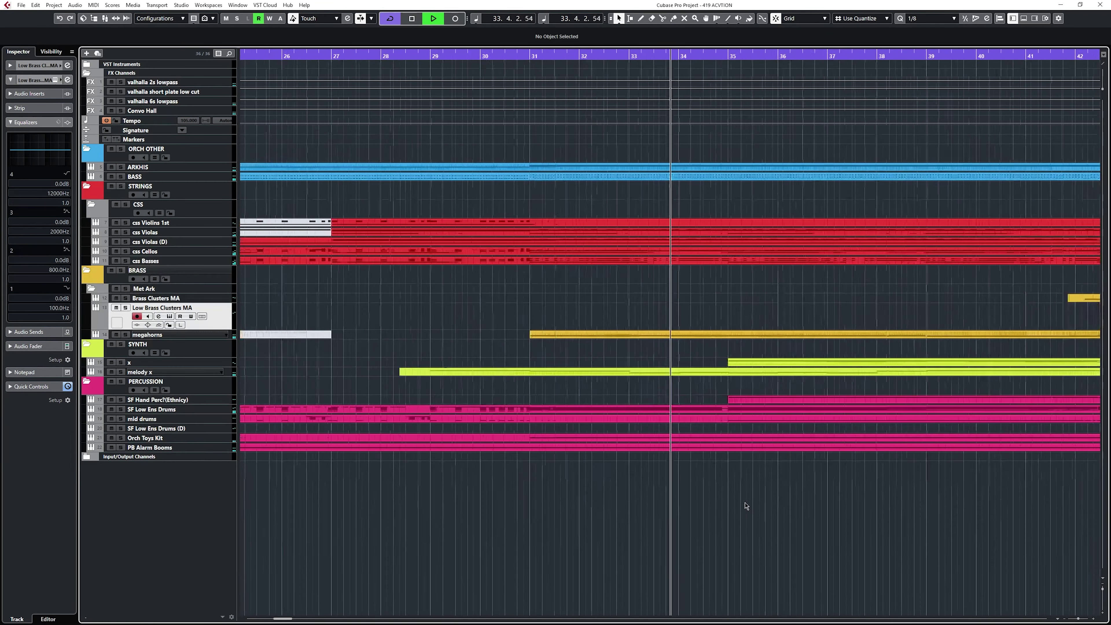
pyautogui.moveTo(730, 501); pyautogui.dragTo(523, 505)
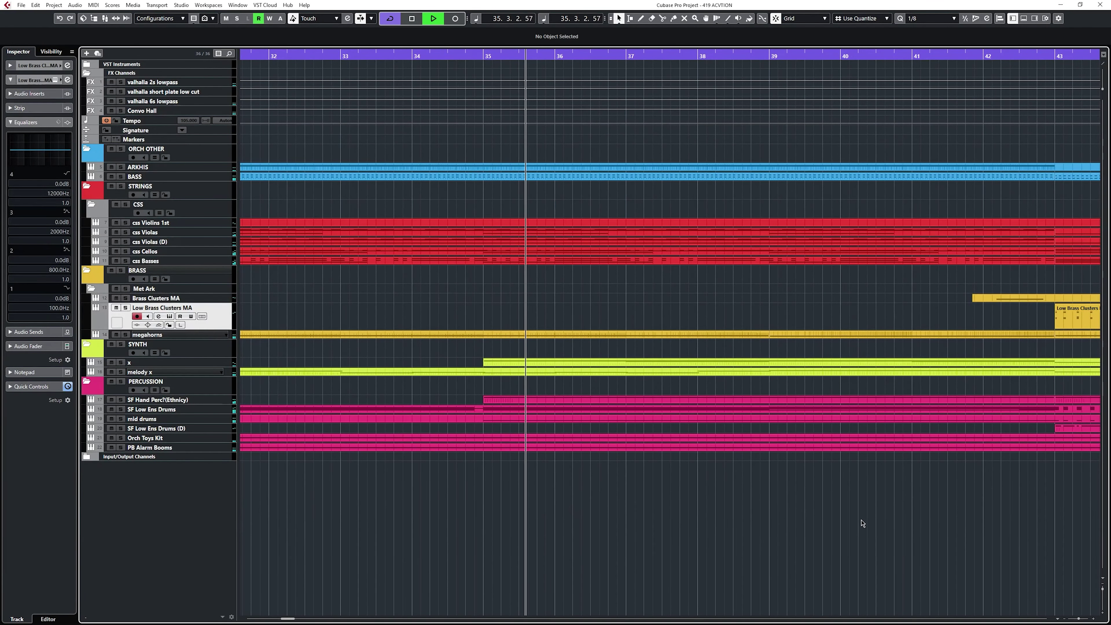
pyautogui.scroll(-5, 839, 523)
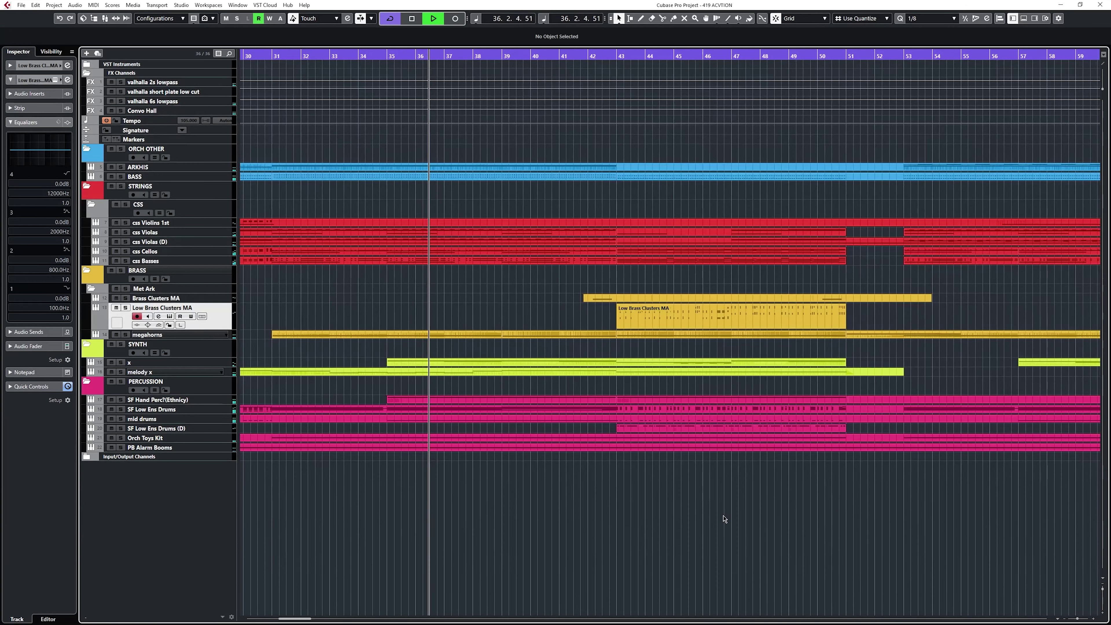
pyautogui.scroll(-3, 678, 523)
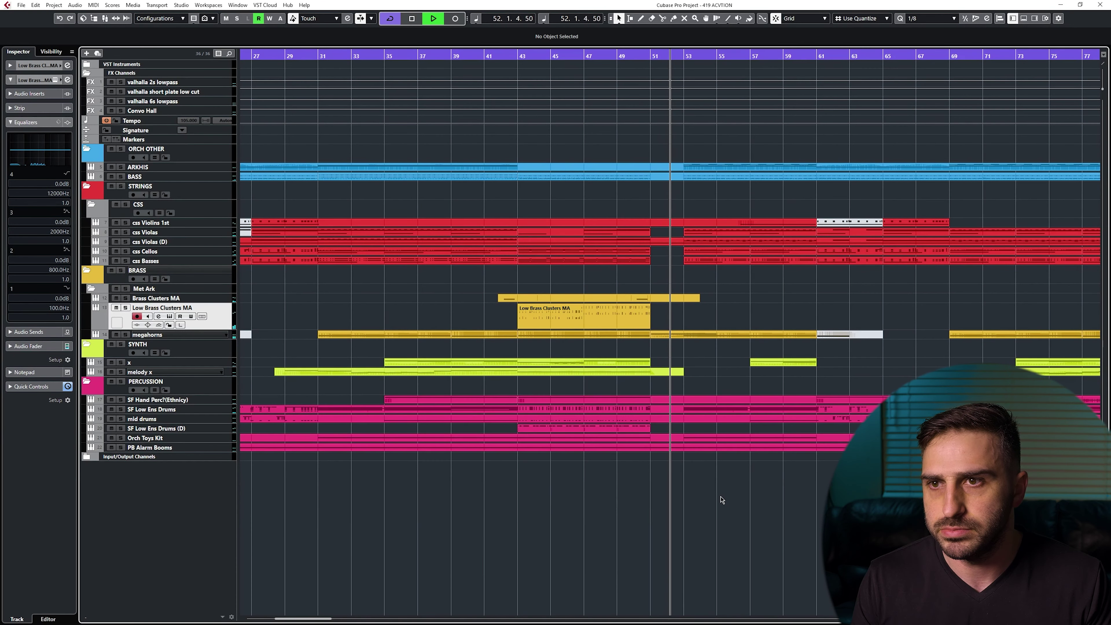
# Stop playback and move the playhead back to the start of bar 3.
pyautogui.press('g')
pyautogui.press('g')
pyautogui.press('g')
pyautogui.press('g')
pyautogui.press('g')
pyautogui.moveTo(258, 58); pyautogui.dragTo(263, 92)
pyautogui.press('g')
pyautogui.press('g')
pyautogui.press('g')
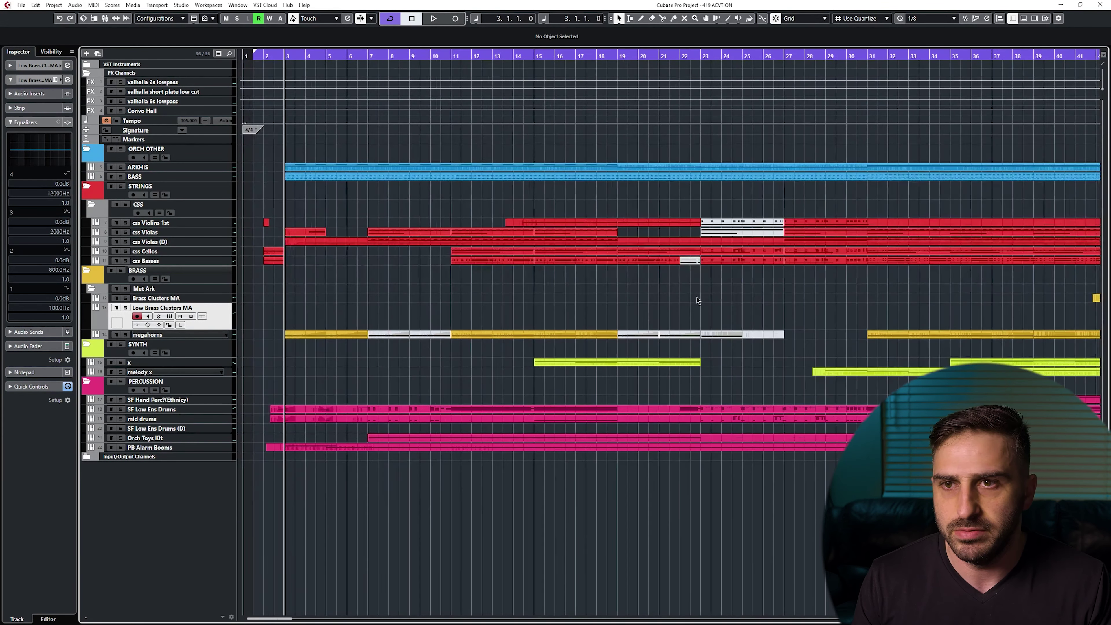
# Select the ARKHIS track in the ORCH OTHER folder.
pyautogui.press('g')
pyautogui.press('g')
pyautogui.hscroll(1, 682, 302)
pyautogui.click(162, 170)
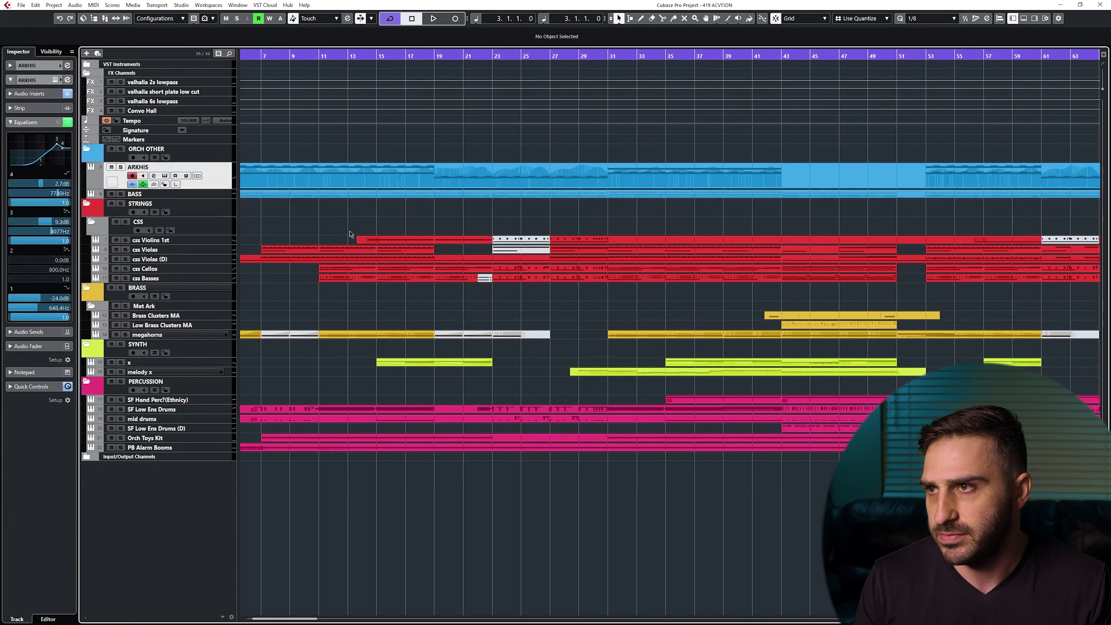
# Open the ARKHIS track's instrument window and play the track soloed from bar 3.
pyautogui.press('g')
pyautogui.press('g')
pyautogui.press('g')
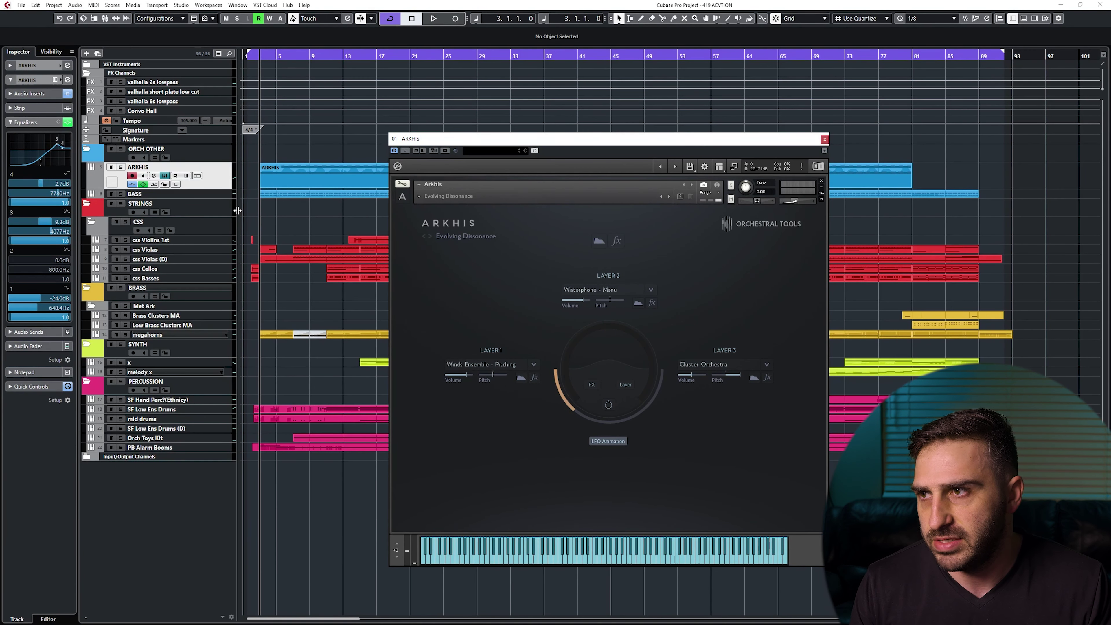
pyautogui.press('s')
pyautogui.press('space')
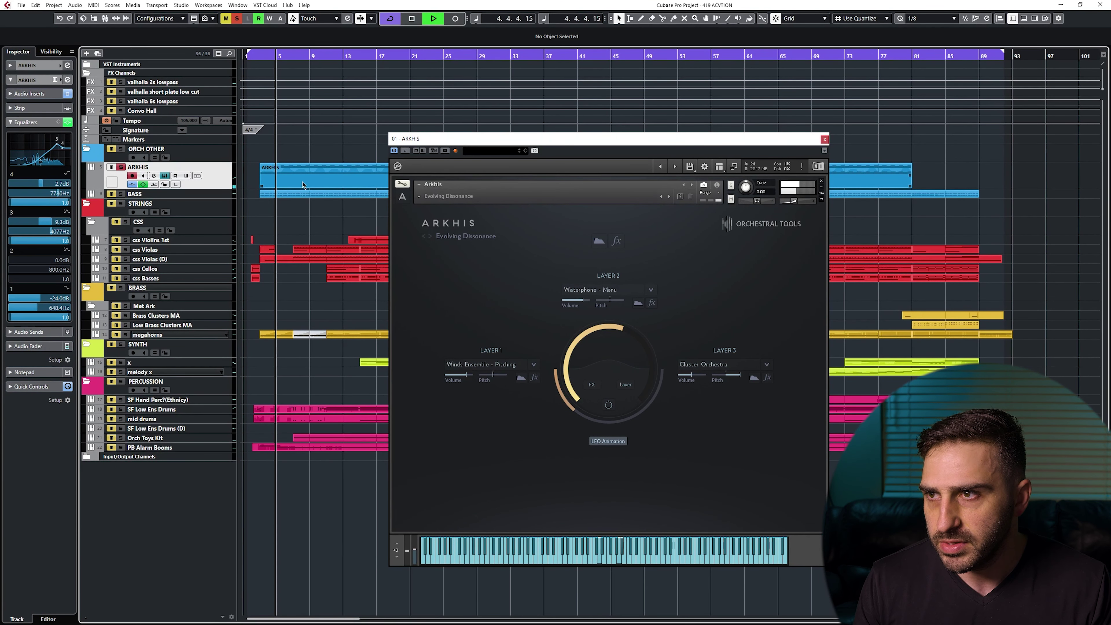
# Bypass the MTremolo insert on the ARKHIS track and resume playback from bar 5.
pyautogui.click(29, 93)
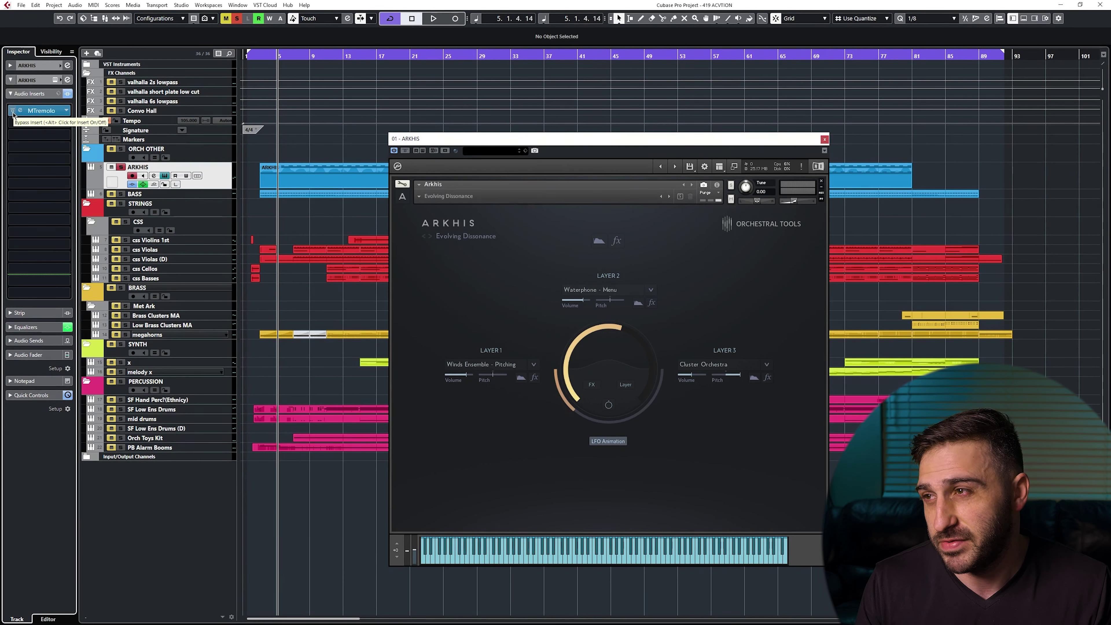
pyautogui.click(13, 112)
pyautogui.press('space')
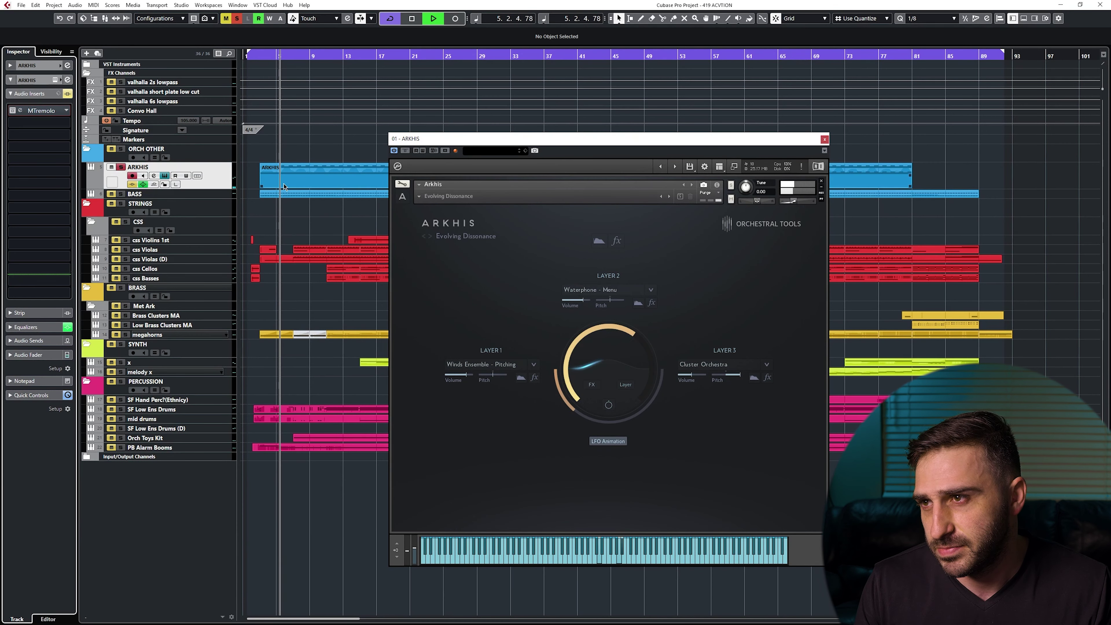
# Examine the ARKHIS part's notes and controller curve in the Key Editor during playback, and return to the project view.
pyautogui.doubleClick(284, 186)
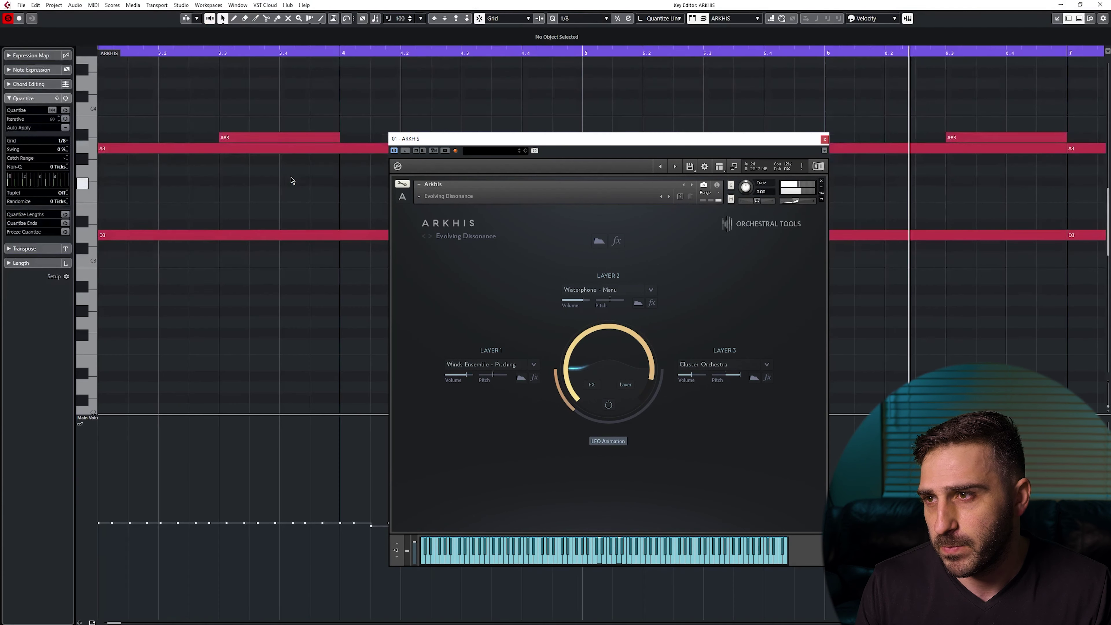
pyautogui.scroll(-6, 335, 319)
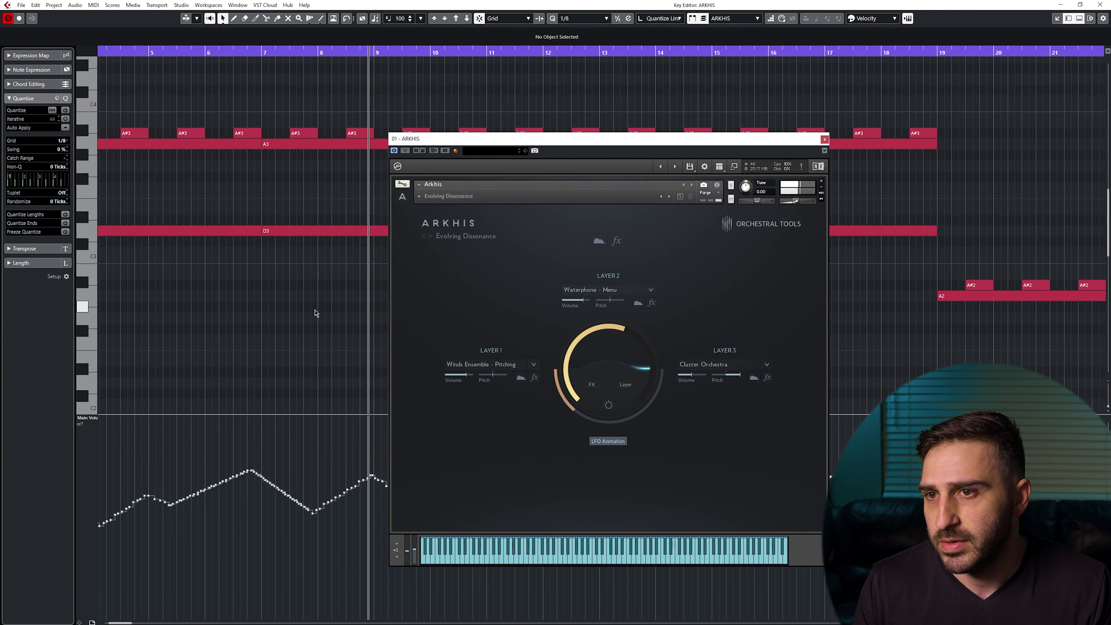
pyautogui.press('Return')
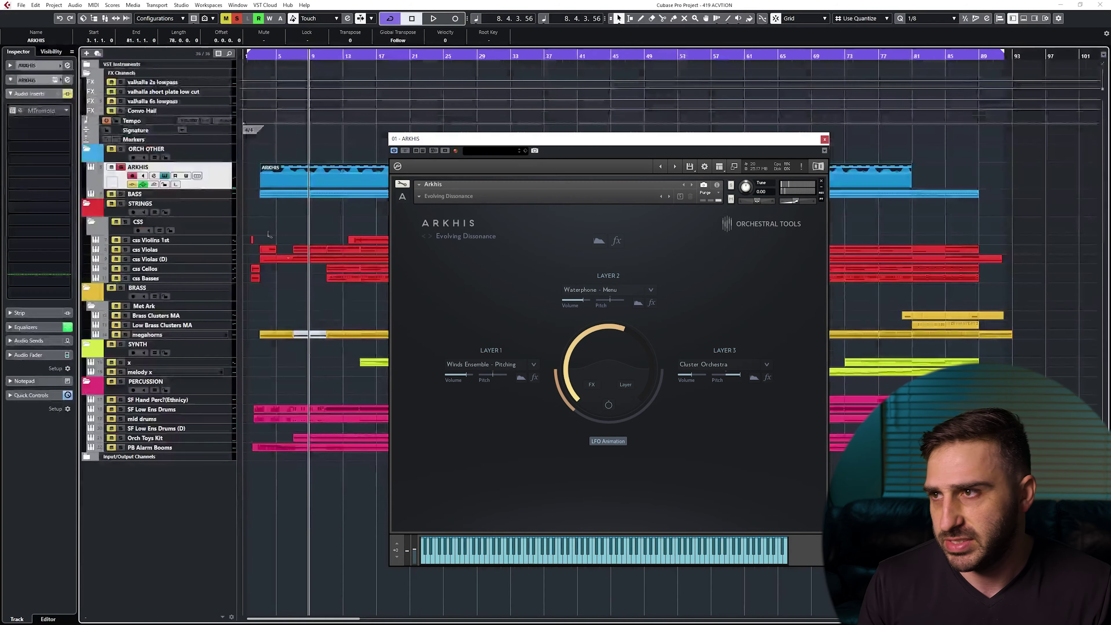
# Re-enable the MTremolo insert on the ARKHIS track and listen to the track again from bar 3.
pyautogui.click(13, 110)
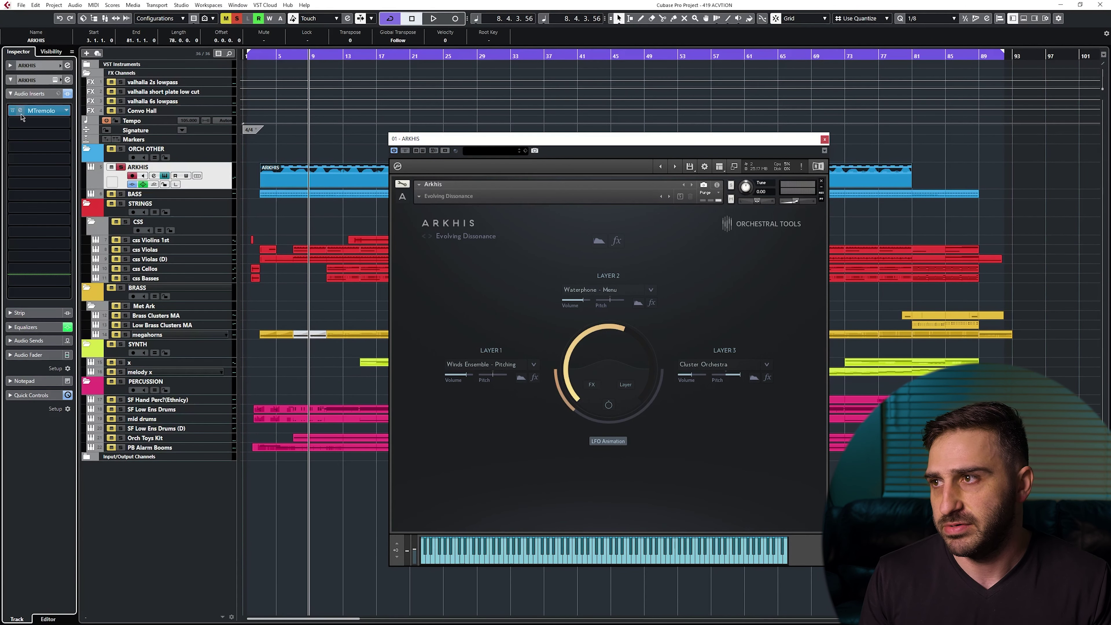
pyautogui.moveTo(271, 56); pyautogui.dragTo(264, 124)
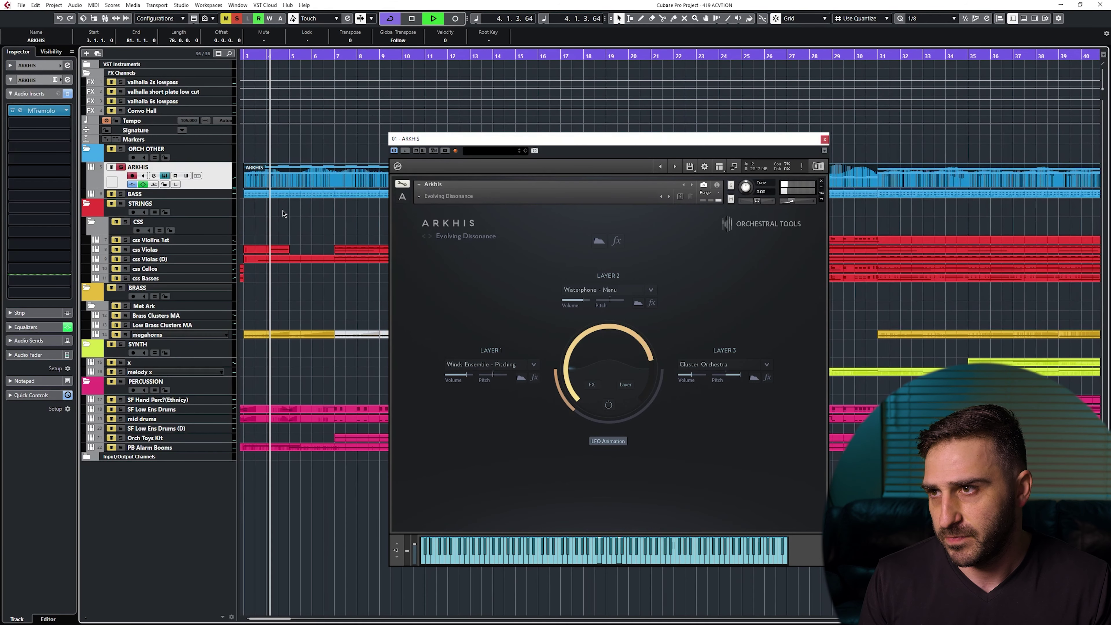
pyautogui.press('space')
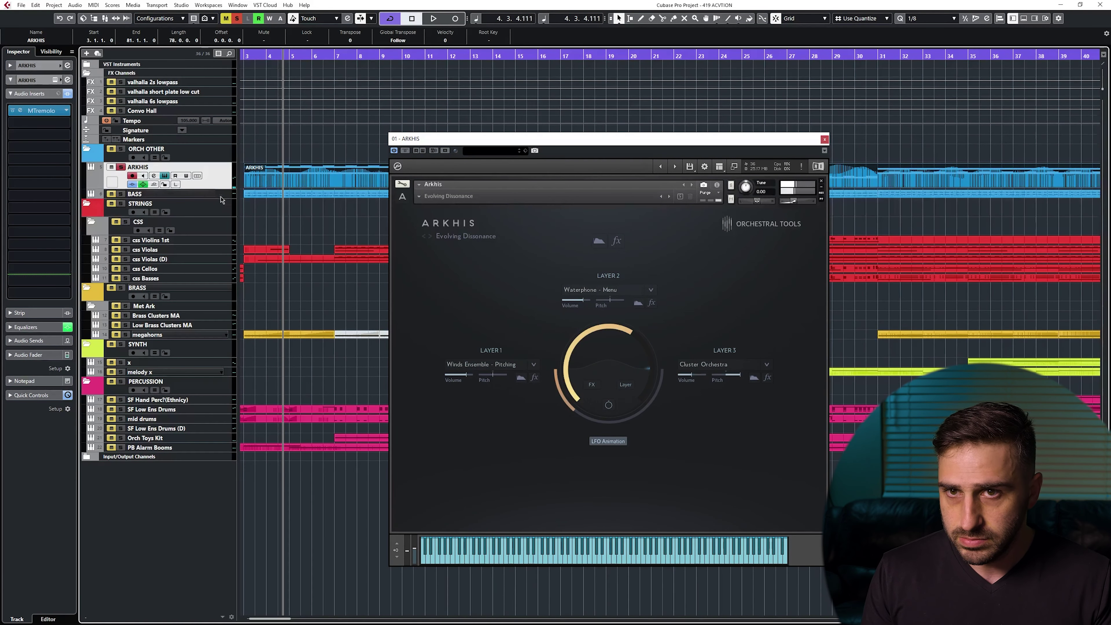
# Select the BASS track and move the playhead to the start of bar 3.
pyautogui.press('g')
pyautogui.press('g')
pyautogui.press('g')
pyautogui.press('g')
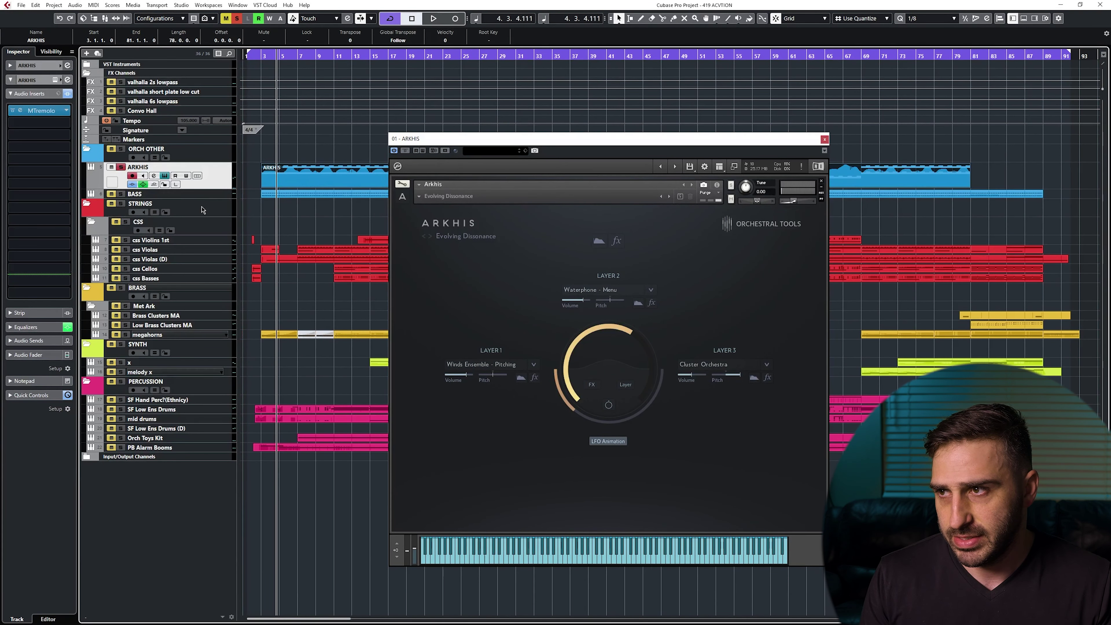
pyautogui.click(203, 196)
pyautogui.moveTo(260, 56); pyautogui.dragTo(265, 80)
# Open the BASS part that starts at bar 3 in the Key Editor and close the Arkhis instrument window.
pyautogui.click(291, 182)
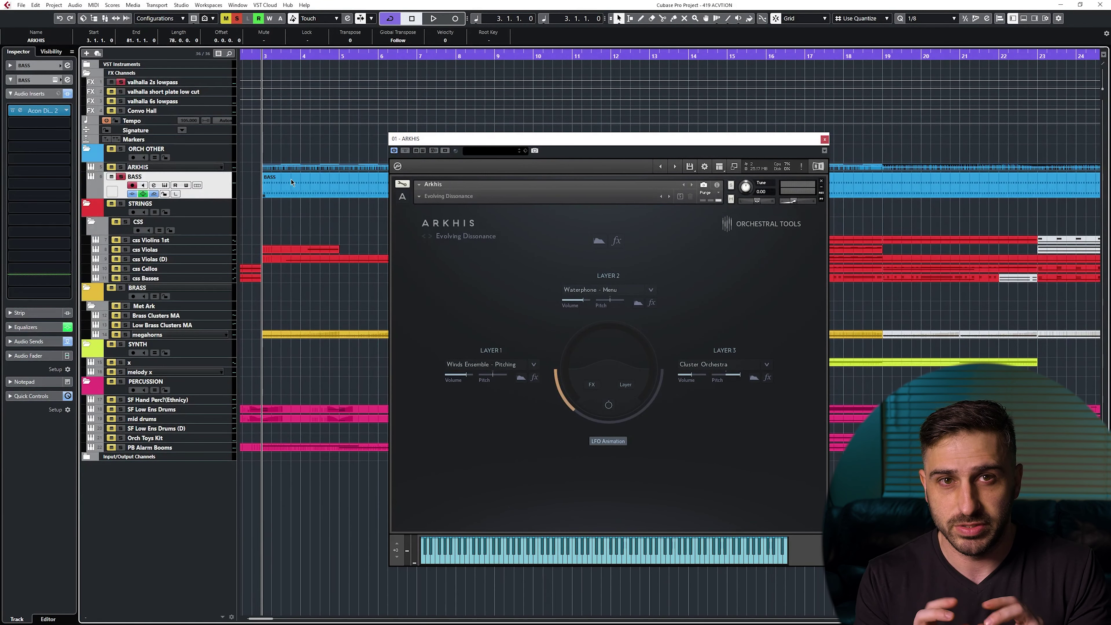
pyautogui.doubleClick(283, 184)
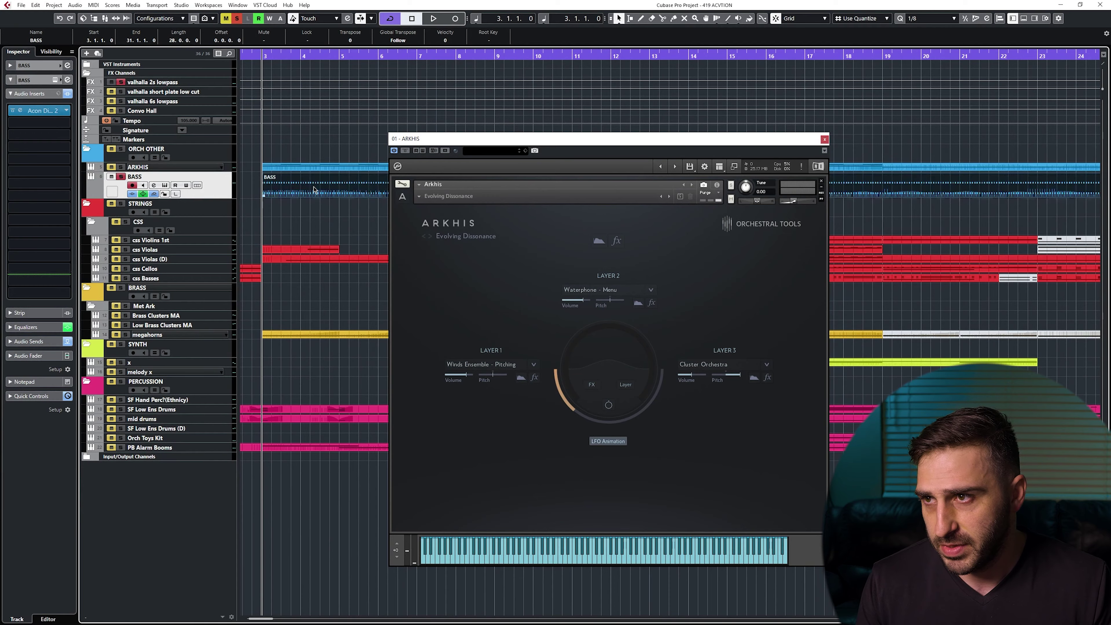
pyautogui.click(825, 139)
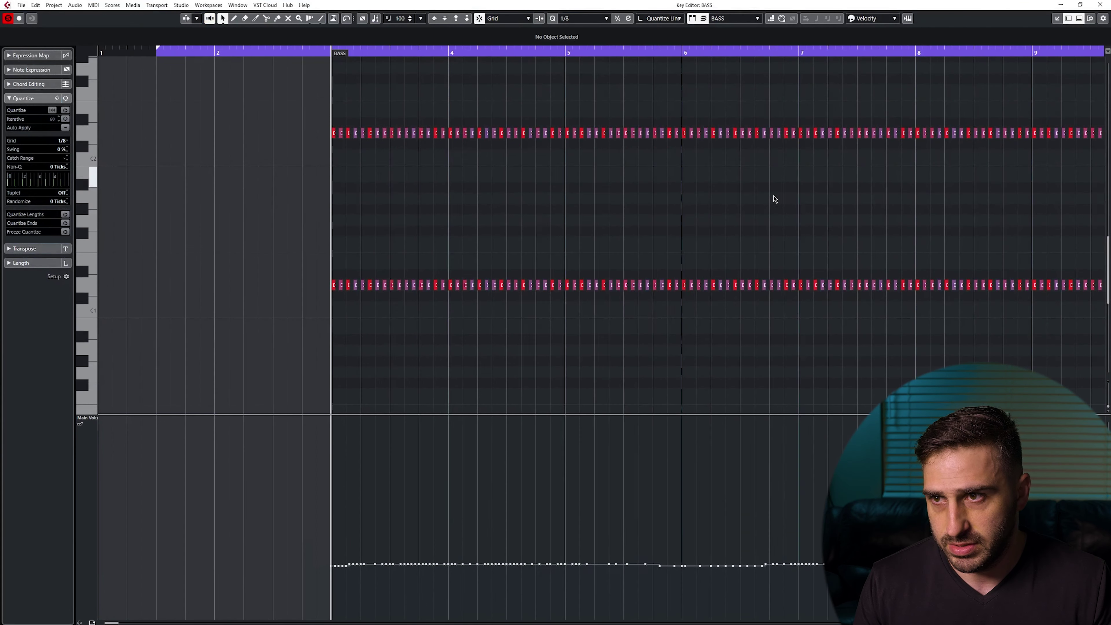
# Examine the BASS part's repeated notes up close and play them from bar 3.
pyautogui.press('h')
pyautogui.press('h')
pyautogui.press('h')
pyautogui.press('h')
pyautogui.press('h')
pyautogui.press('g')
pyautogui.press('g')
pyautogui.press('g')
pyautogui.press('h')
pyautogui.press('h')
pyautogui.scroll(2, 898, 323)
pyautogui.press('g')
pyautogui.moveTo(908, 296); pyautogui.dragTo(532, 303)
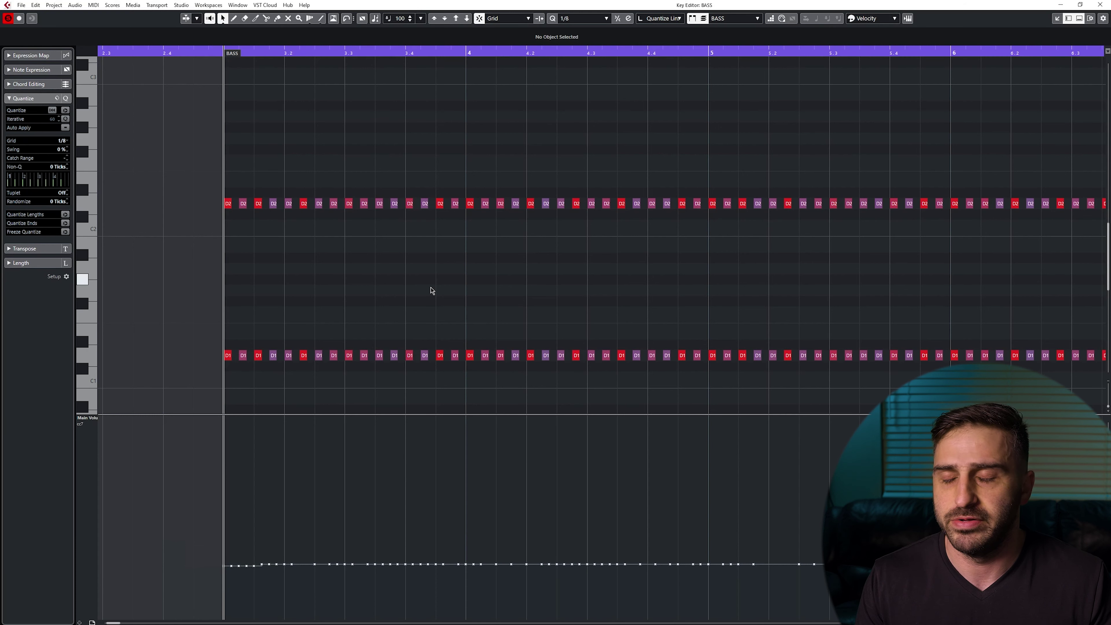
pyautogui.press('space')
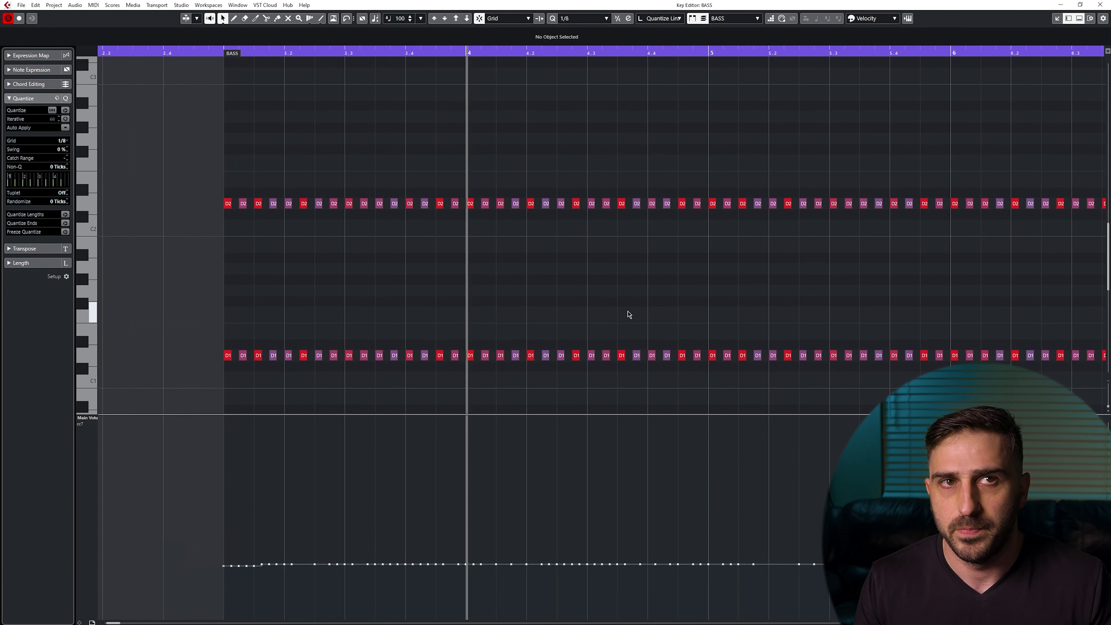
# View the patch loaded in the BASS track's Omnisphere instrument, and close the instrument window.
pyautogui.press('e')
pyautogui.moveTo(1086, 167); pyautogui.dragTo(433, 168)
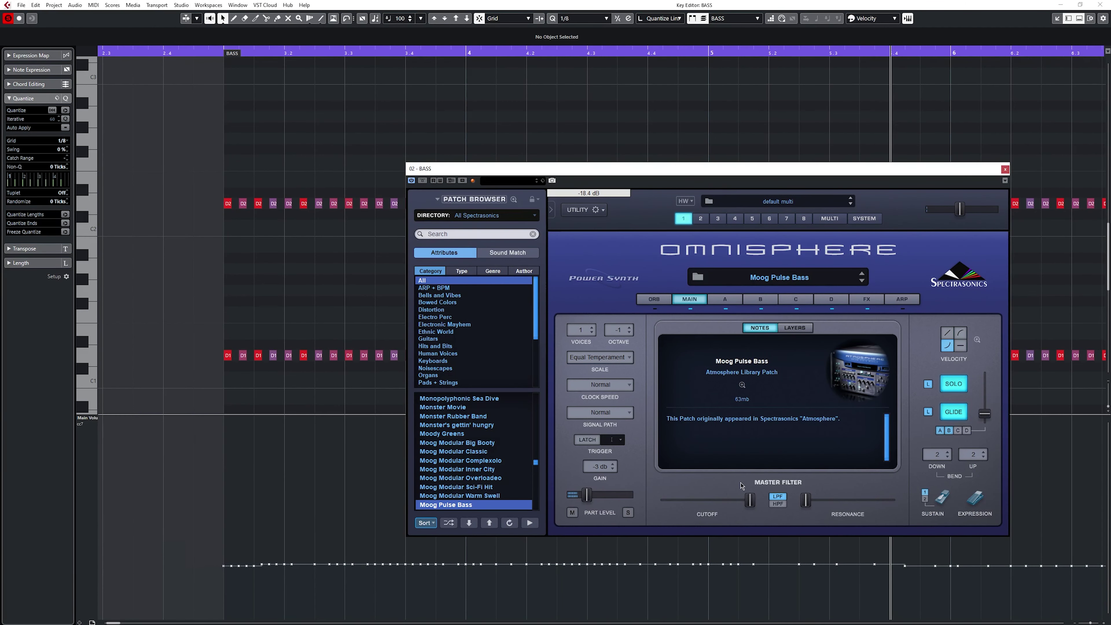
pyautogui.click(1004, 169)
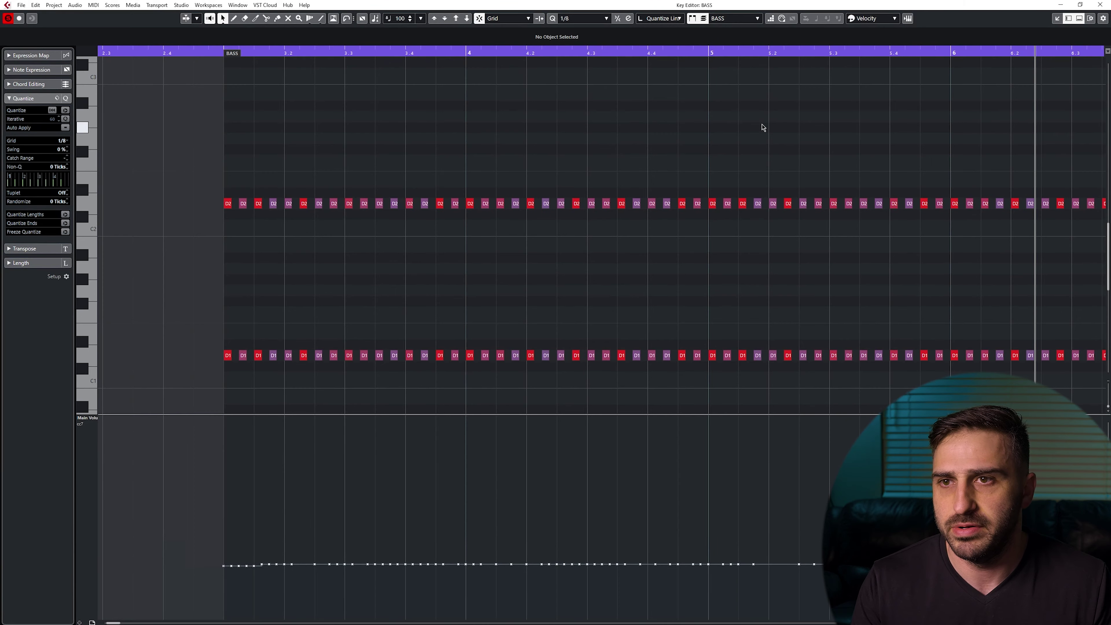
# Leave the Key Editor and solo the CSS folder inside STRINGS.
pyautogui.press('Return')
pyautogui.click(193, 249)
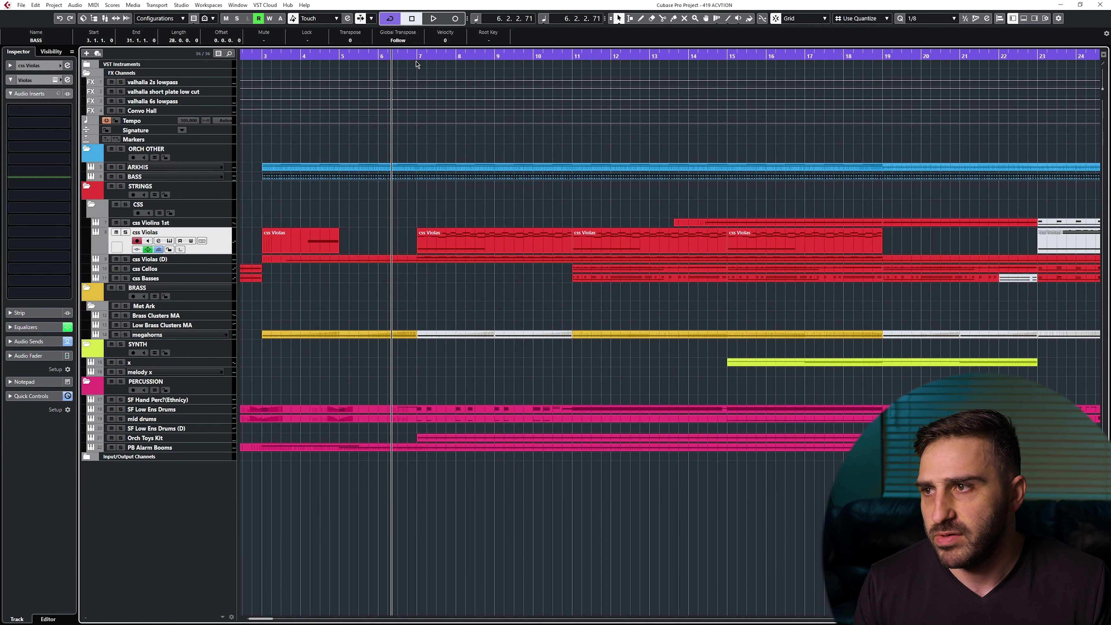
pyautogui.click(208, 213)
pyautogui.press('s')
pyautogui.hscroll(1, 303, 203)
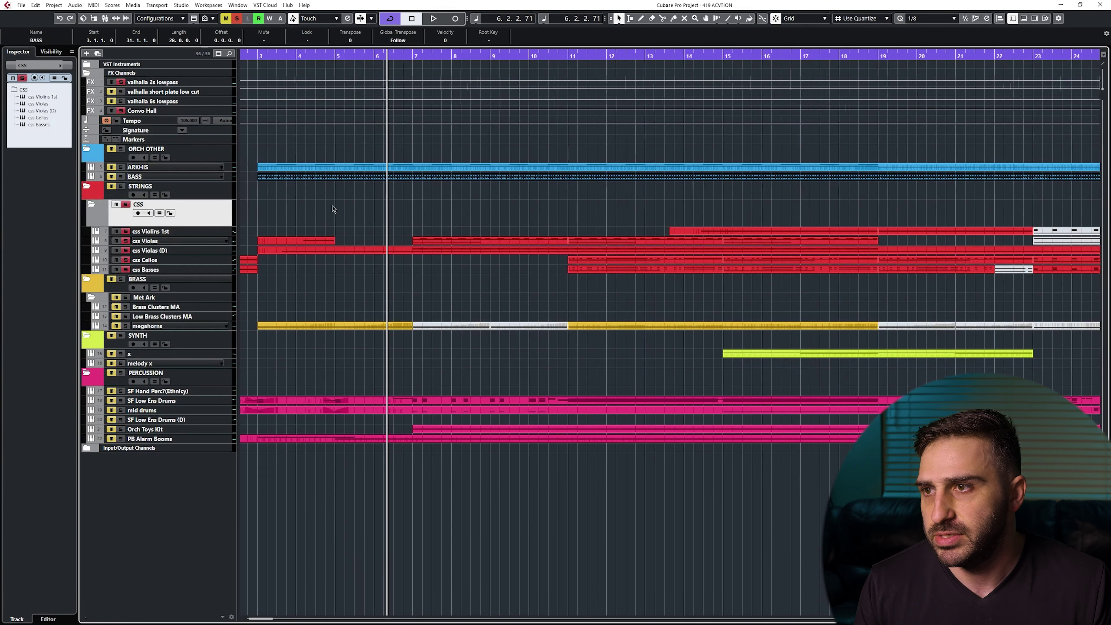
# Select the css Violas (D) track and bring the string parts after bar 6 into view.
pyautogui.hscroll(-2, 424, 183)
pyautogui.click(171, 251)
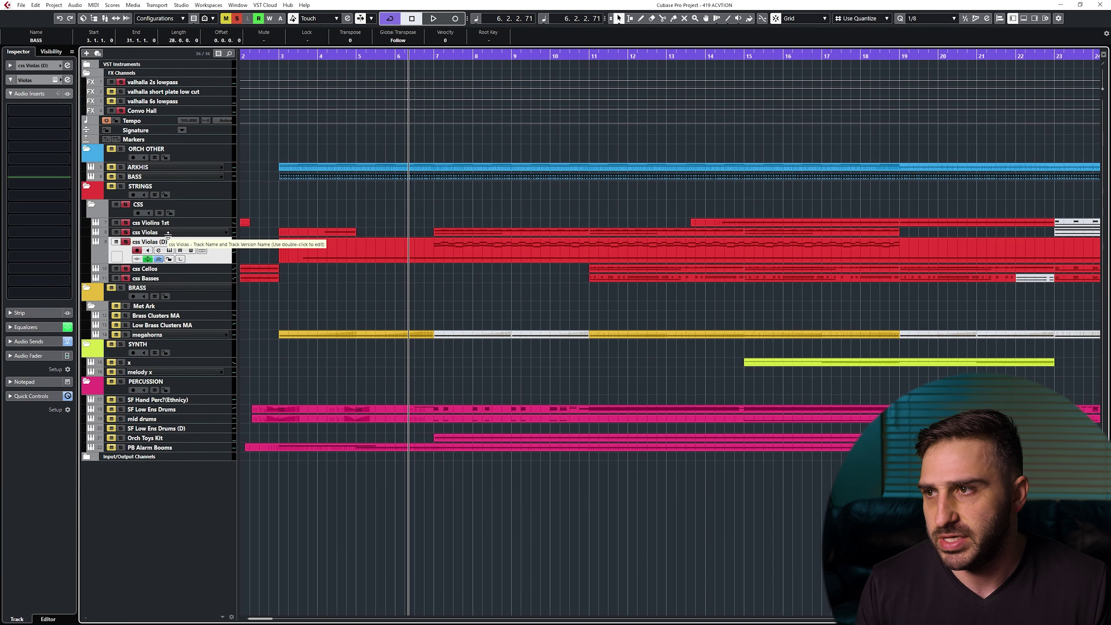
pyautogui.hscroll(3, 292, 275)
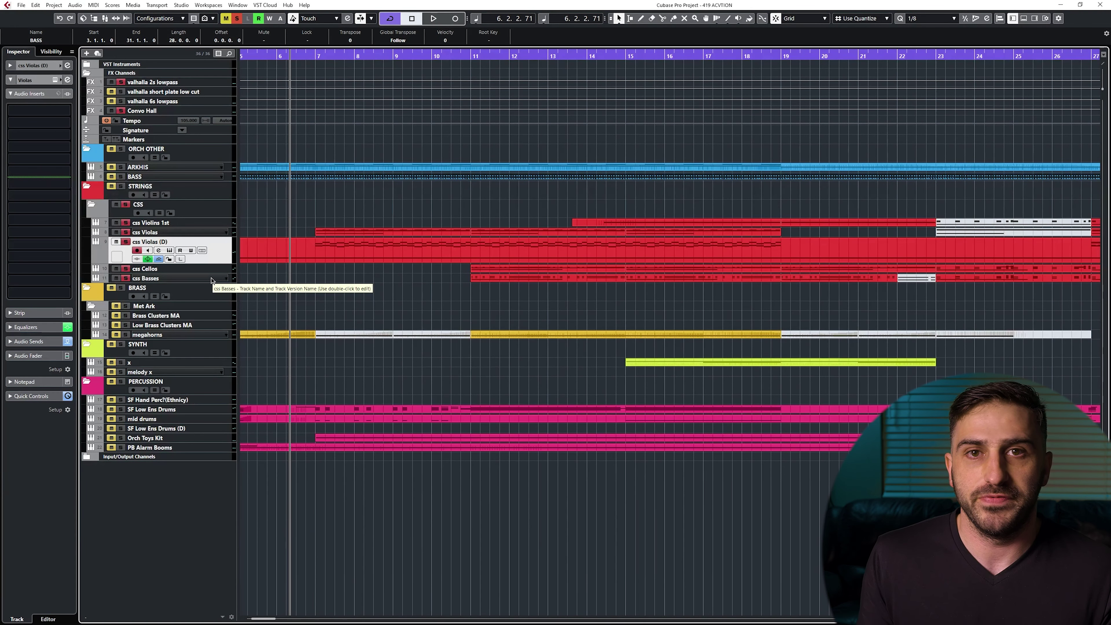
pyautogui.hscroll(1, 342, 272)
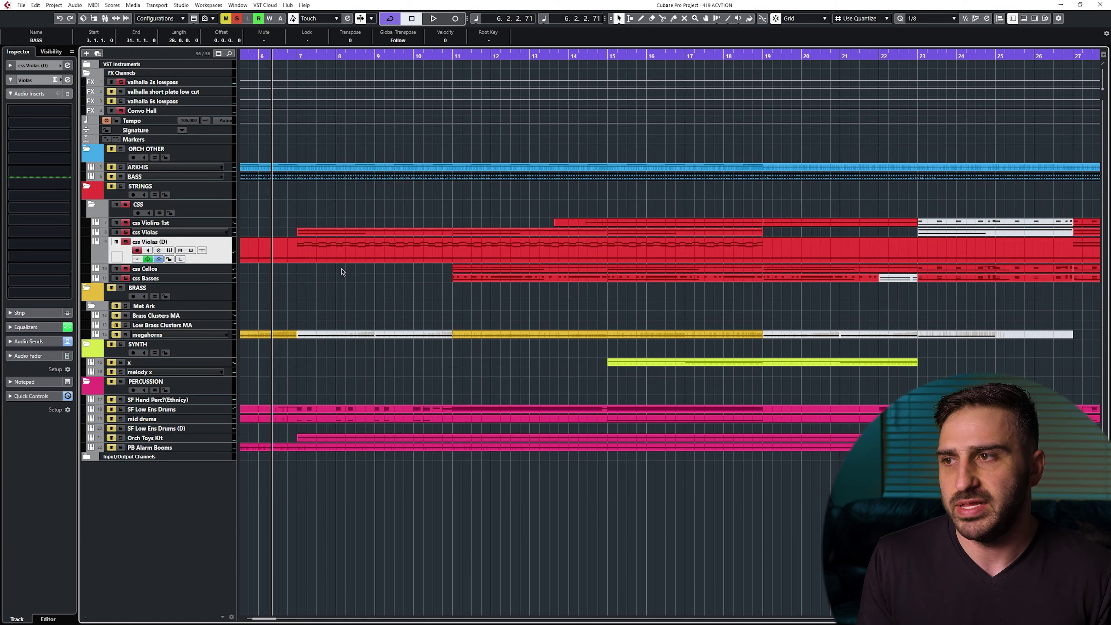
# Play the soloed CSS string tracks from bar 7.
pyautogui.press('g')
pyautogui.press('g')
pyautogui.press('g')
pyautogui.hscroll(1, 630, 322)
pyautogui.click(358, 57)
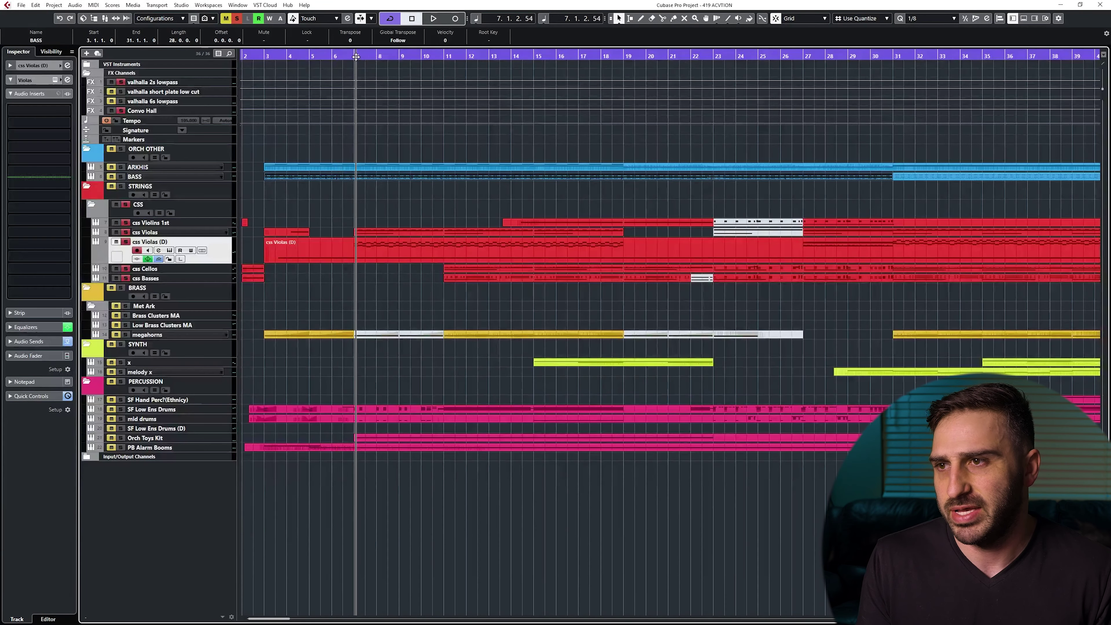
pyautogui.press('h')
pyautogui.click(353, 57)
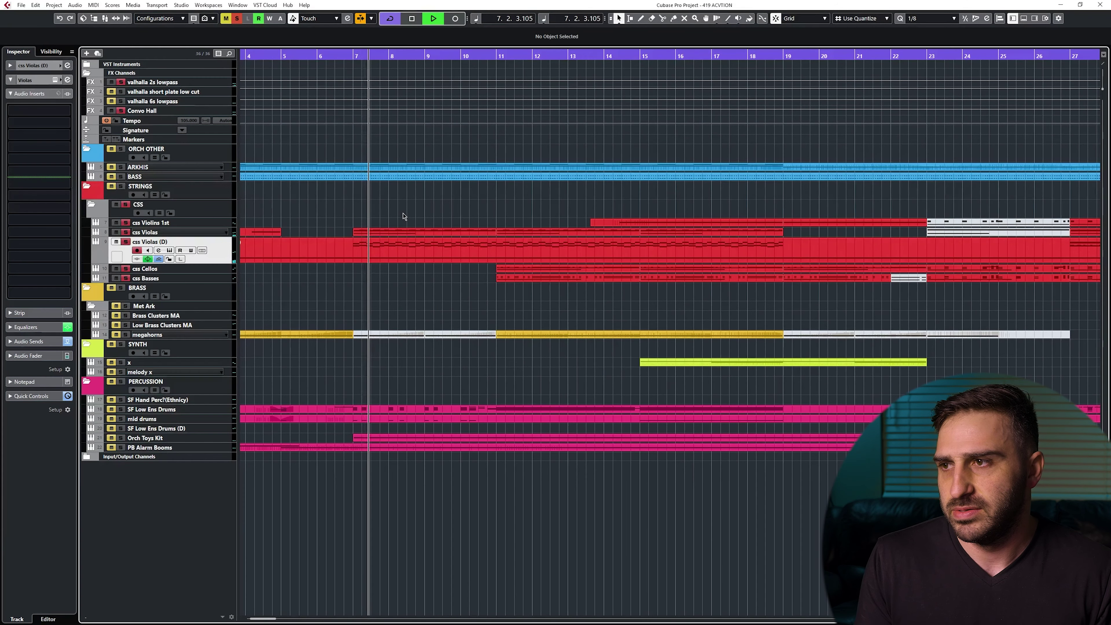
# Select the css Violas and css Violas (D) tracks, and open the css Violas part starting at bar 7 in the Key Editor.
pyautogui.click(395, 253)
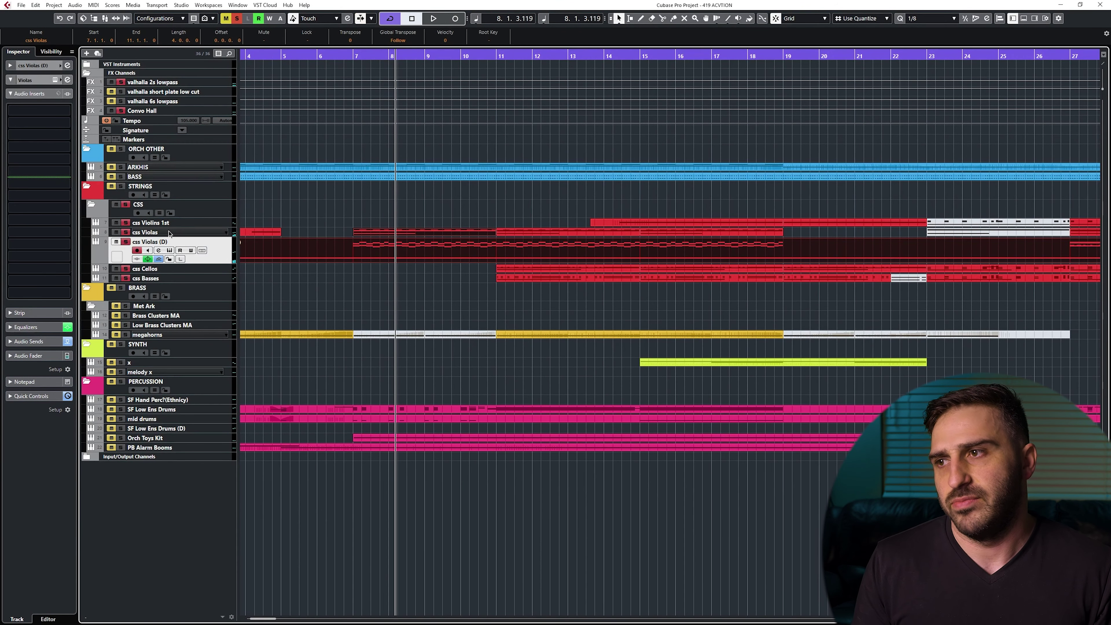
pyautogui.click(171, 232)
pyautogui.keyDown('shift'); pyautogui.click(181, 260); pyautogui.keyUp('shift')
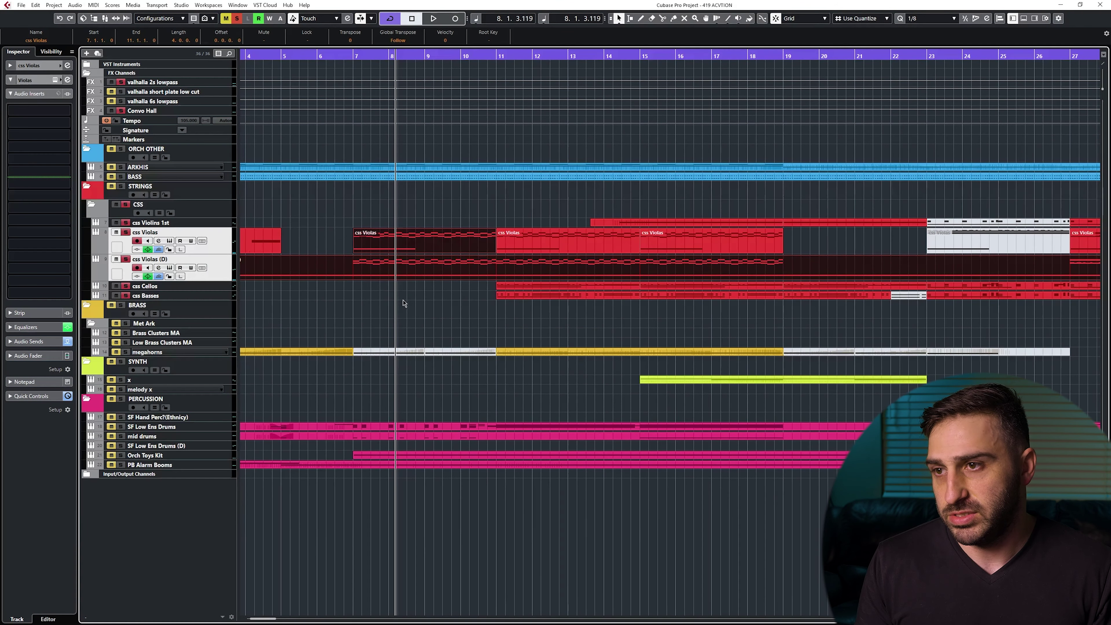
pyautogui.doubleClick(411, 232)
# Set the playhead to bar 7 and play the css Violas notes with the whole part in view.
pyautogui.click(153, 51)
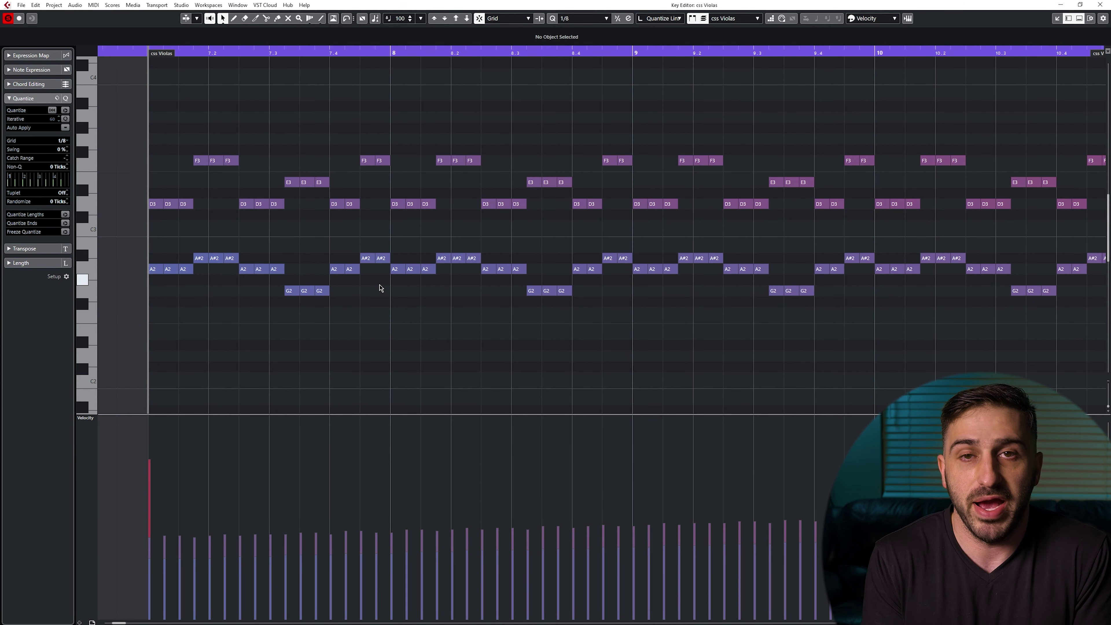
pyautogui.press('2')
pyautogui.press('g')
pyautogui.press('g')
pyautogui.press('g')
pyautogui.moveTo(687, 248); pyautogui.dragTo(417, 280)
pyautogui.press('space')
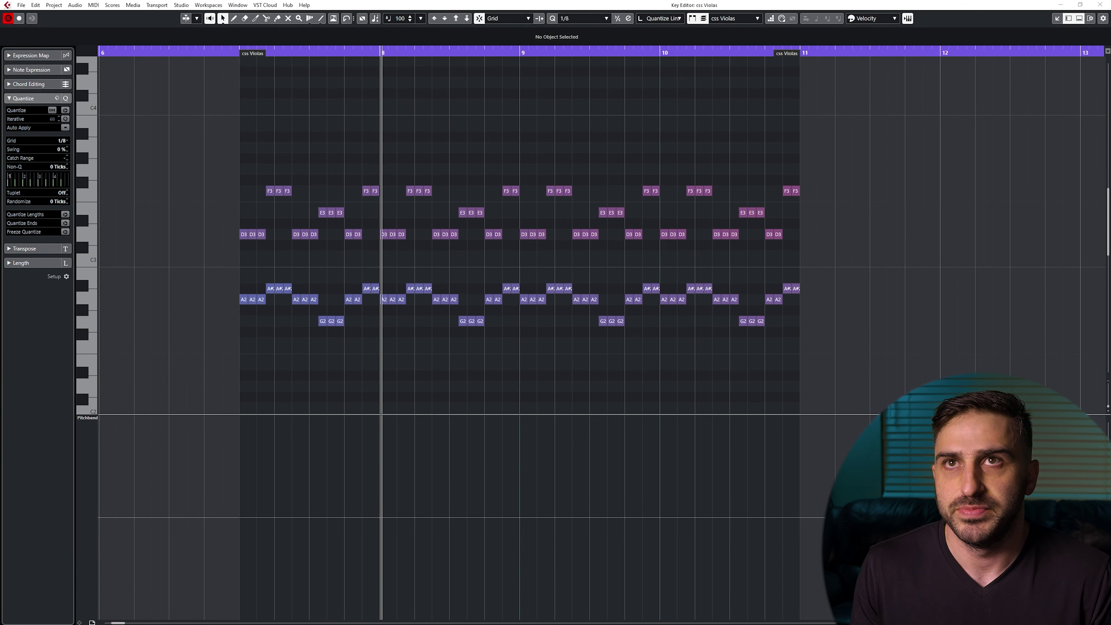
# Inspect the css Violas' Kontakt instrument in its compact view, and close the instrument and the Key Editor.
pyautogui.moveTo(740, 0); pyautogui.dragTo(447, 126)
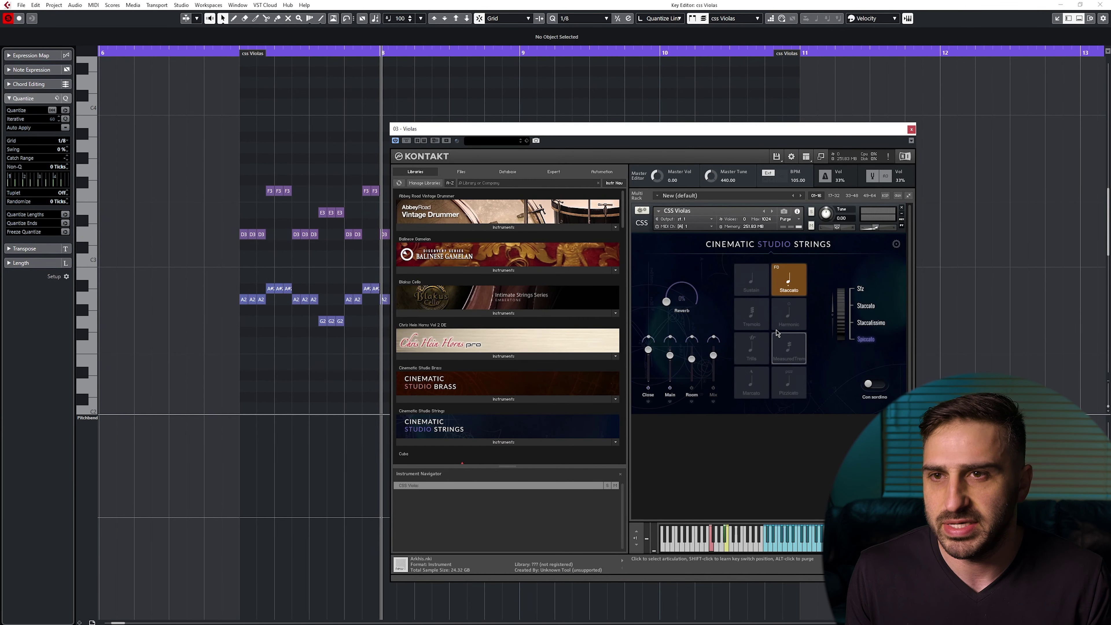
pyautogui.click(821, 158)
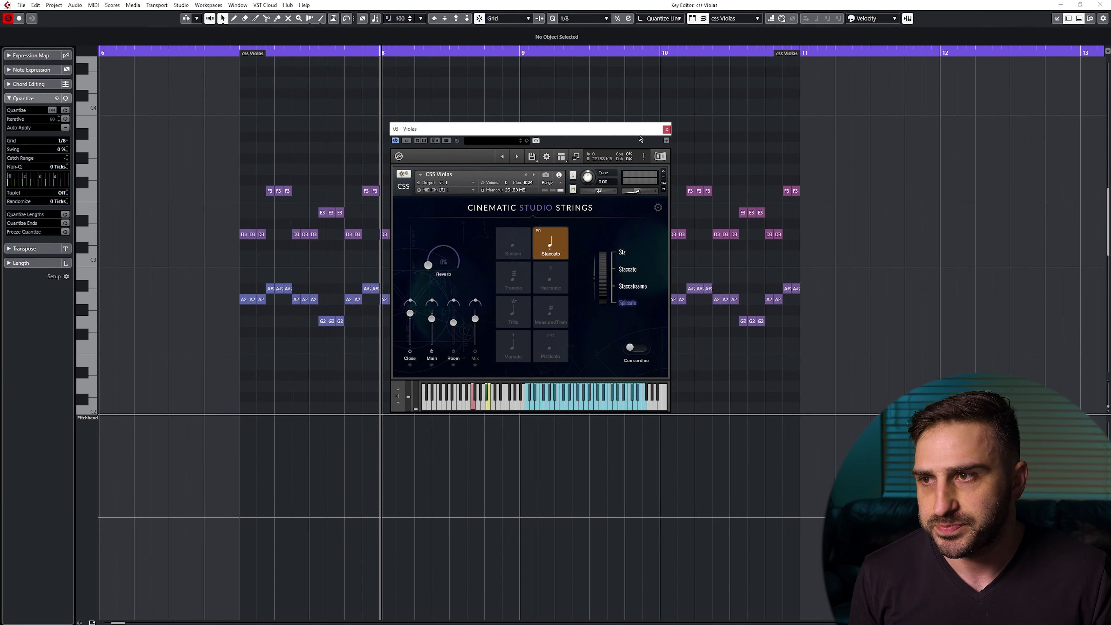
pyautogui.click(297, 235)
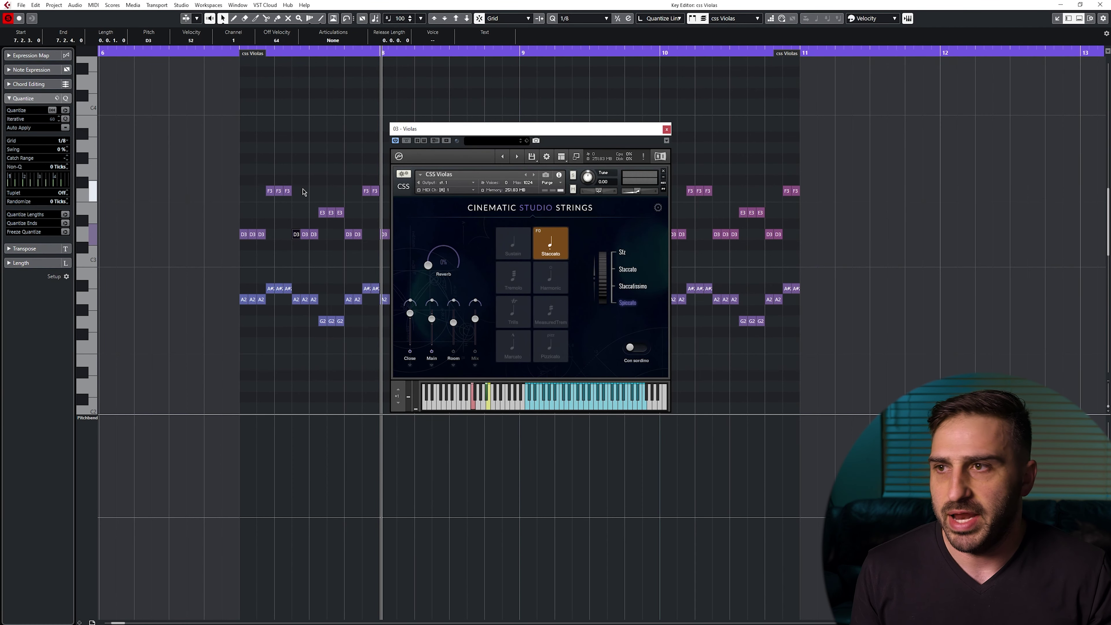
pyautogui.press('Return')
pyautogui.press('Escape')
# View the equalizer settings of the css Violas and css Violas (D) tracks, and the audio sends of css Violas.
pyautogui.click(216, 243)
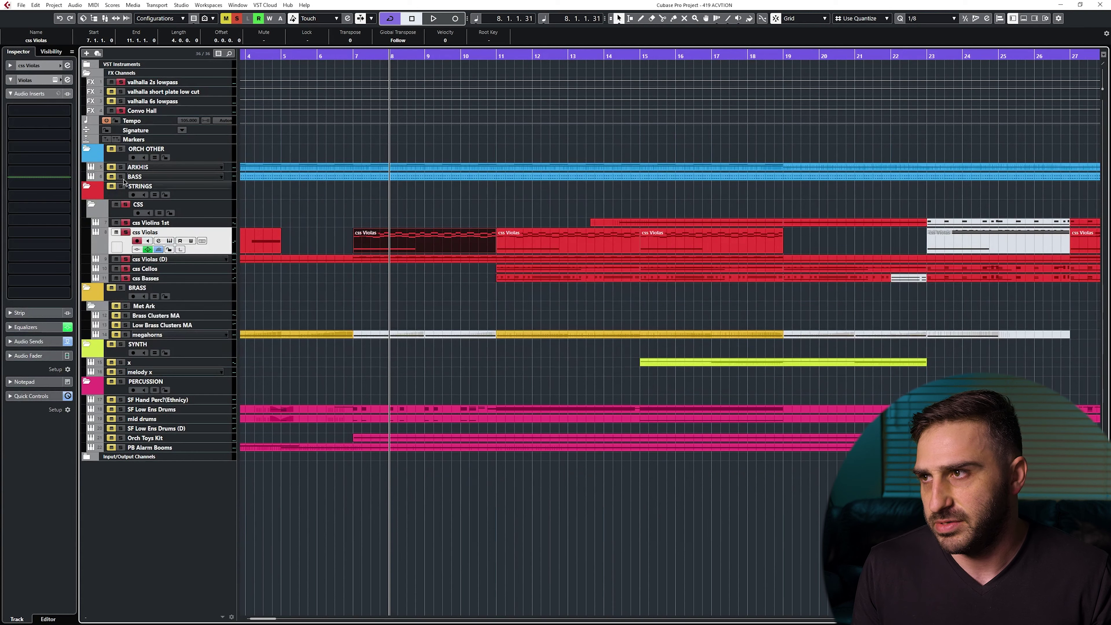
pyautogui.click(35, 337)
pyautogui.click(43, 131)
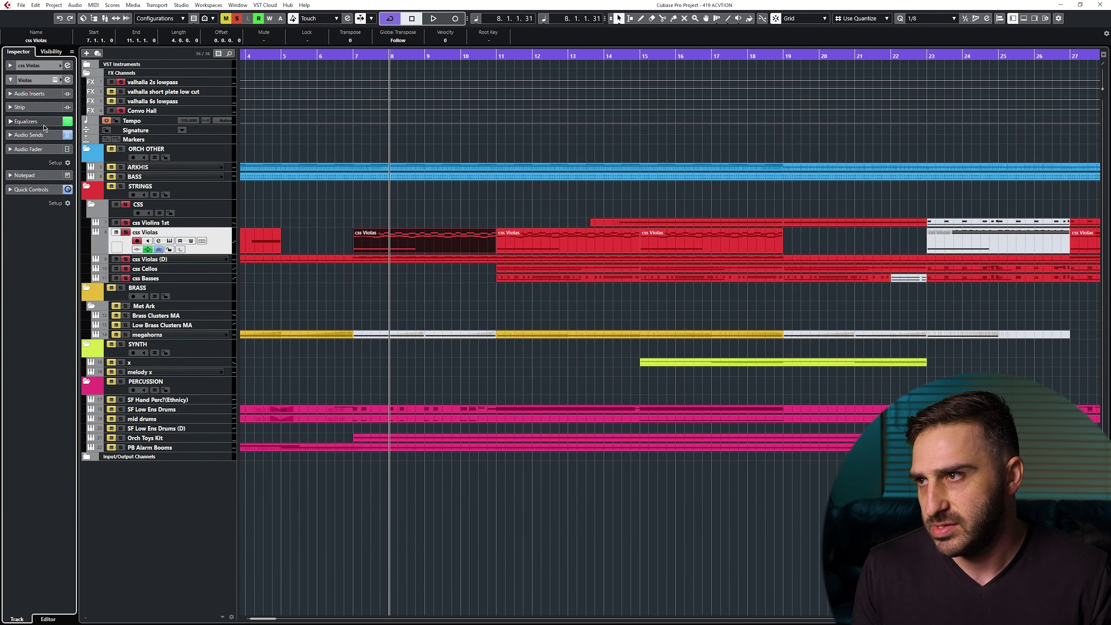
pyautogui.click(31, 122)
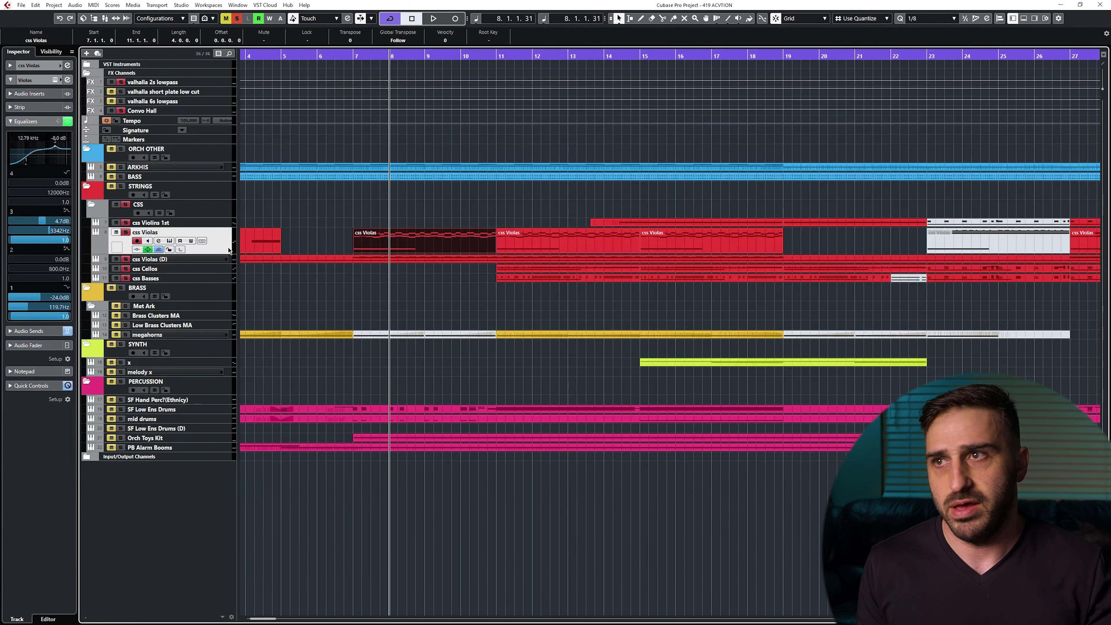
pyautogui.click(184, 259)
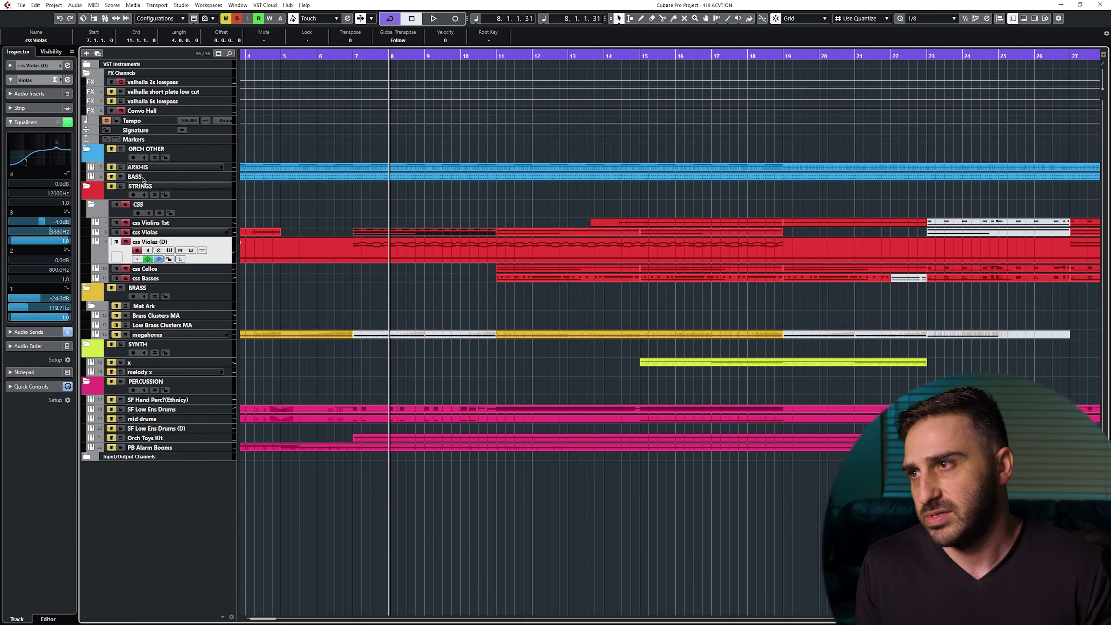
pyautogui.click(171, 233)
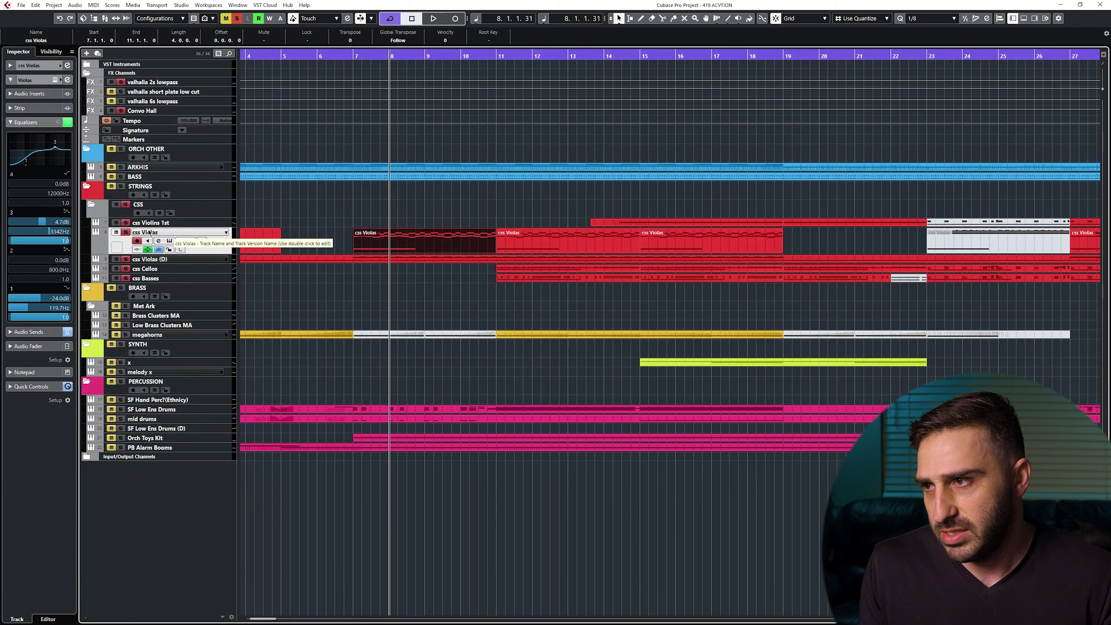
pyautogui.click(28, 332)
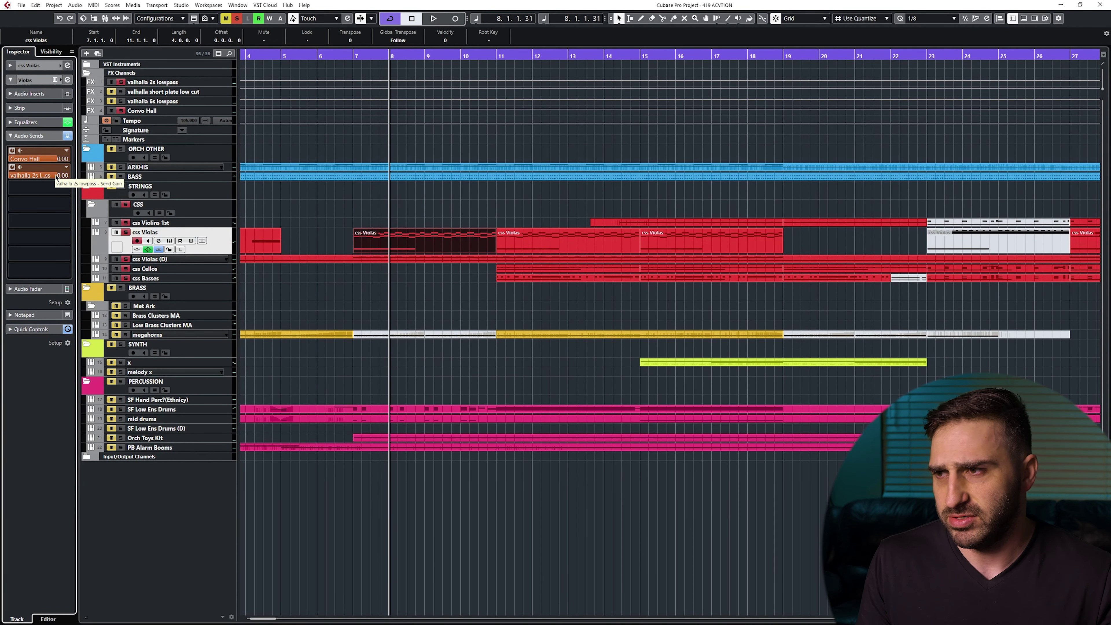
pyautogui.click(348, 299)
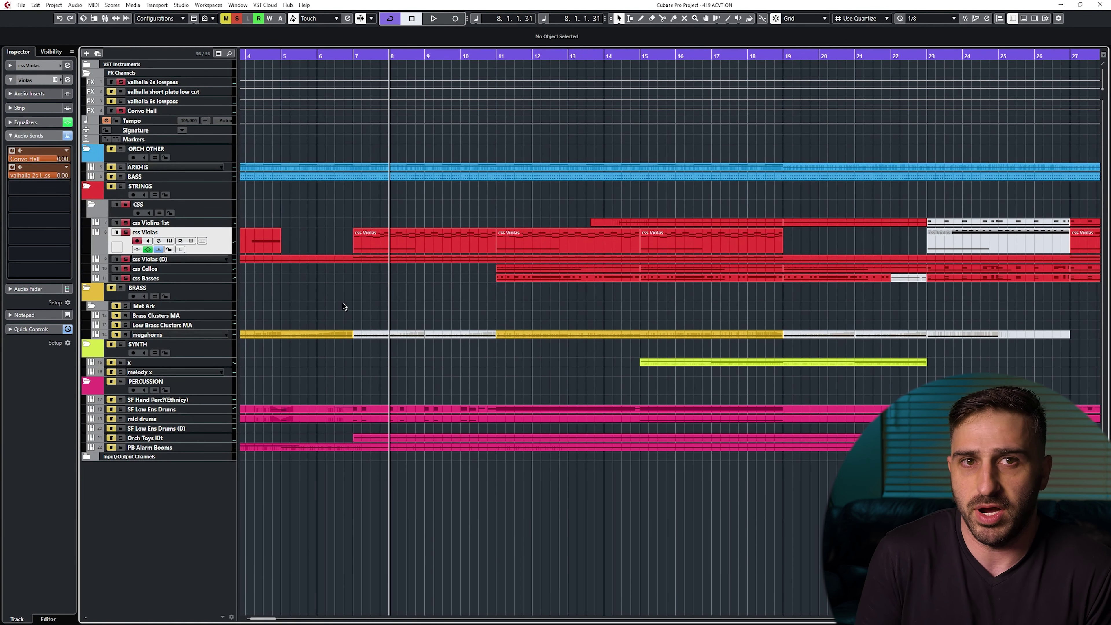
# Solo the css Cellos track with the playhead at bar 11, and view its Cinematic Studio Strings instrument.
pyautogui.hscroll(5, 437, 297)
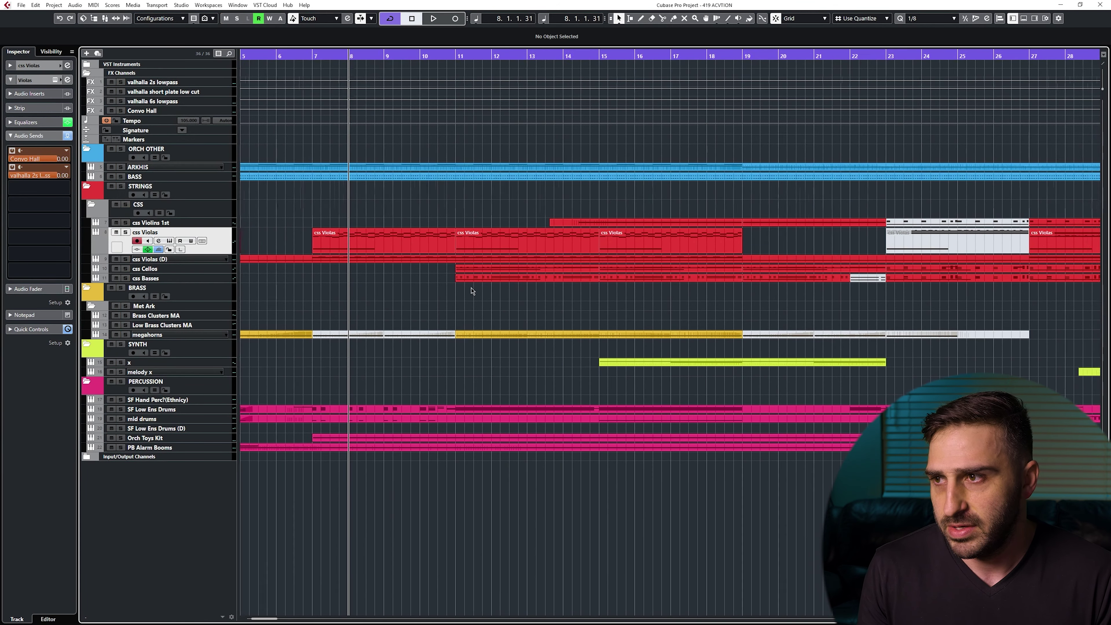
pyautogui.press('Down')
pyautogui.click(344, 64)
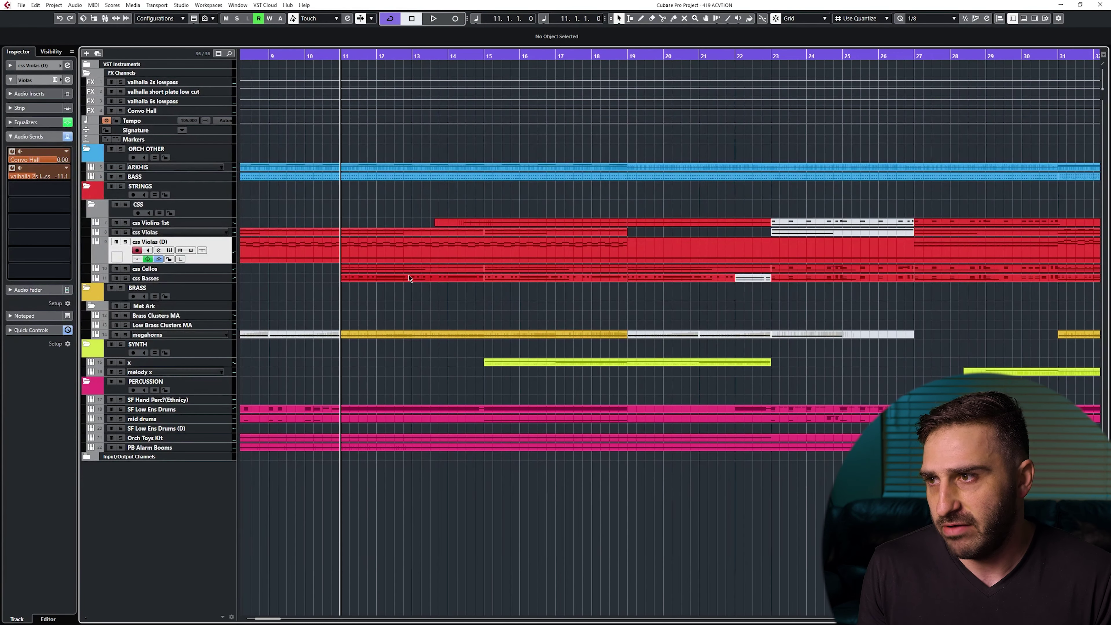
pyautogui.press('Down')
pyautogui.press('s')
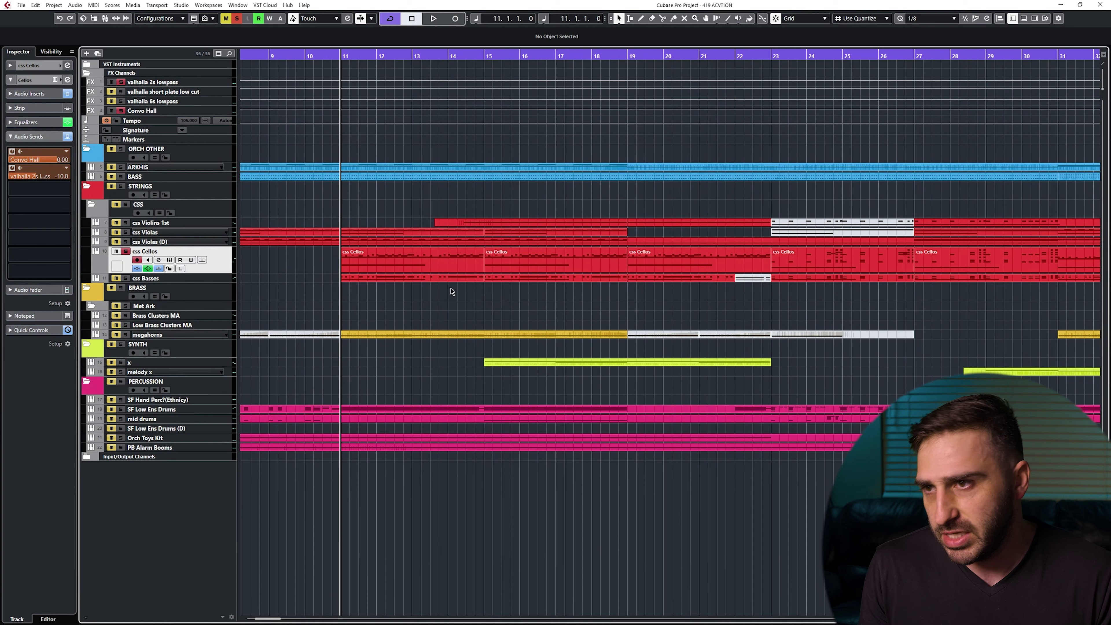
pyautogui.click(453, 259)
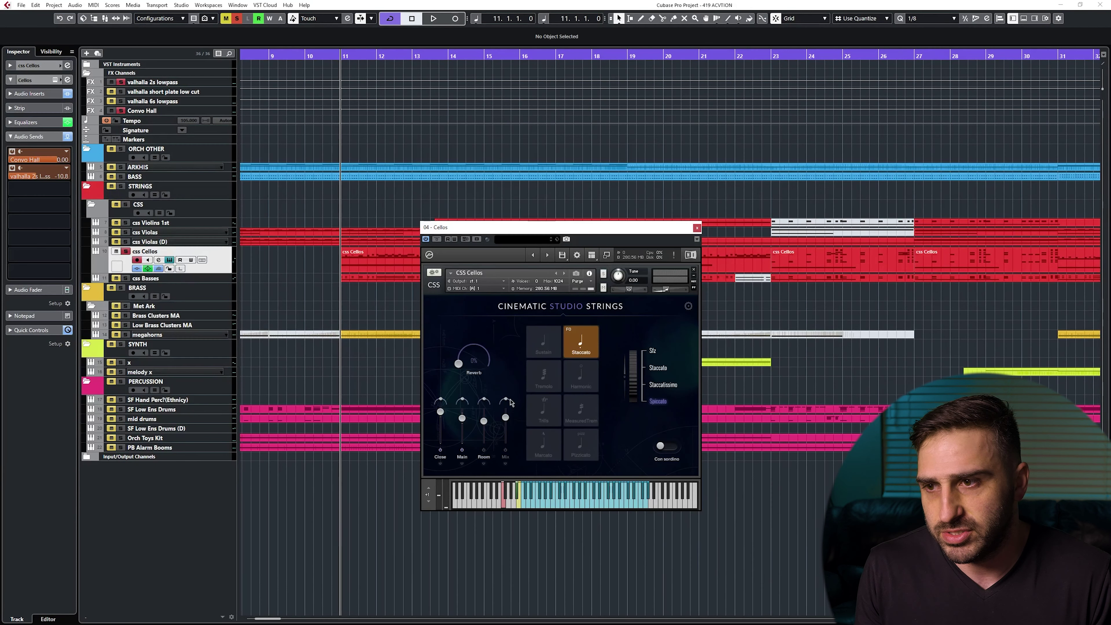
pyautogui.click(697, 227)
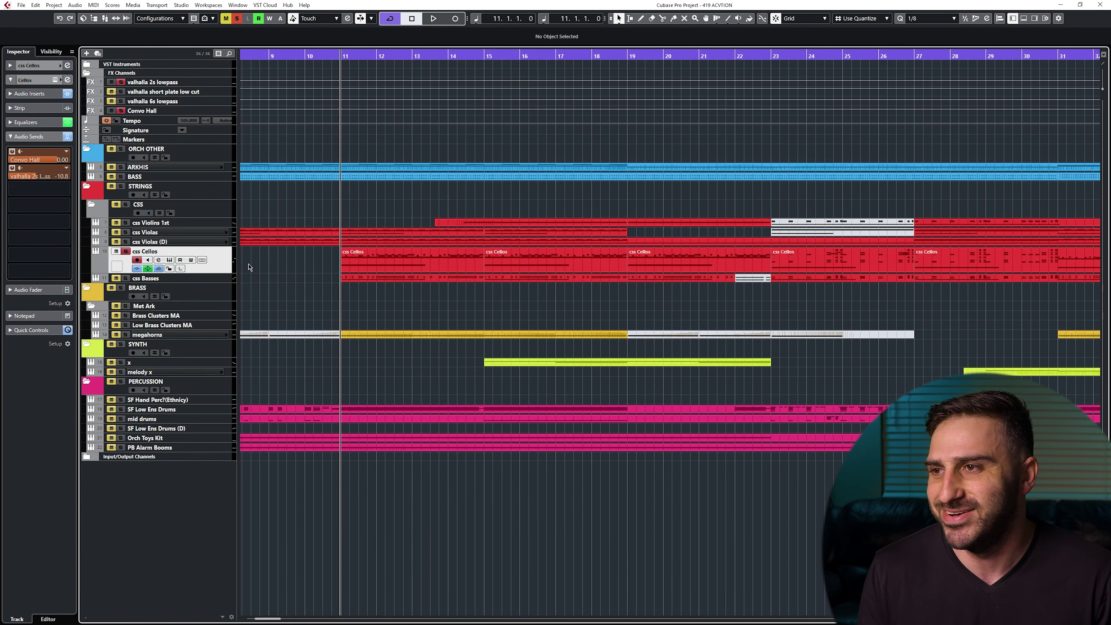
# Open the css Cellos part starting at bar 11 in the Key Editor and play its notes.
pyautogui.moveTo(365, 304); pyautogui.dragTo(350, 305)
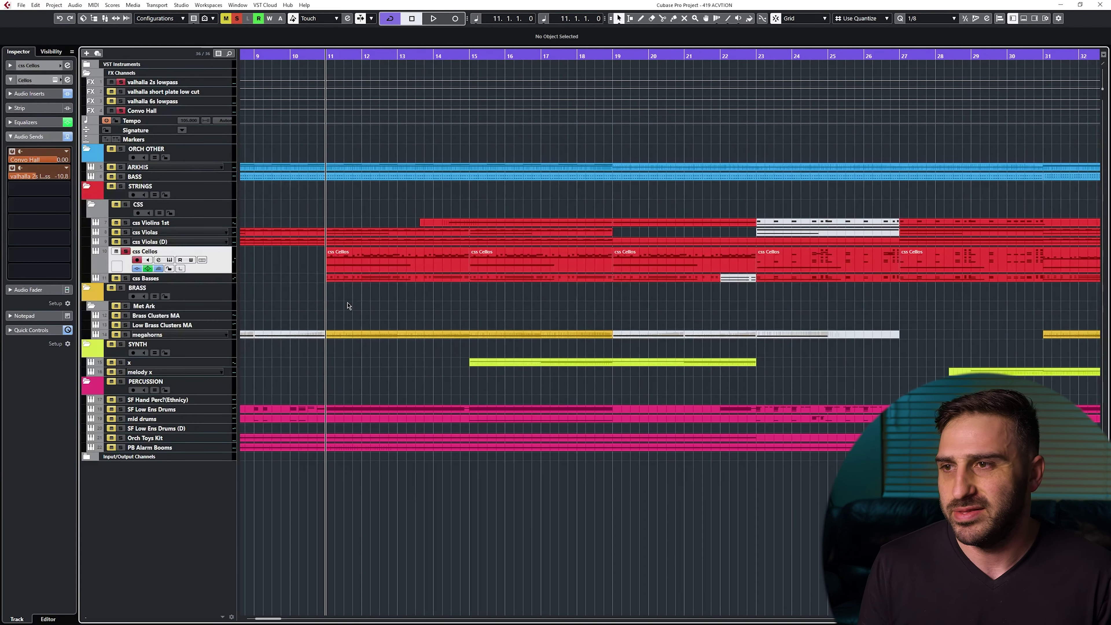
pyautogui.press('h')
pyautogui.press('h')
pyautogui.moveTo(818, 318); pyautogui.dragTo(363, 358)
pyautogui.hscroll(-3, 399, 358)
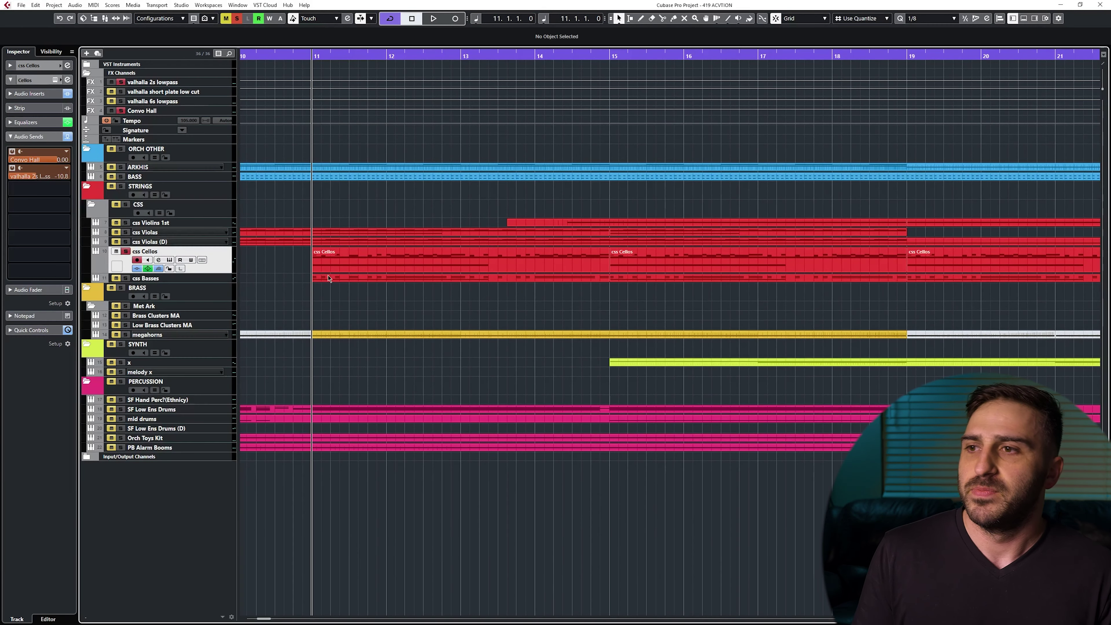
pyautogui.doubleClick(393, 264)
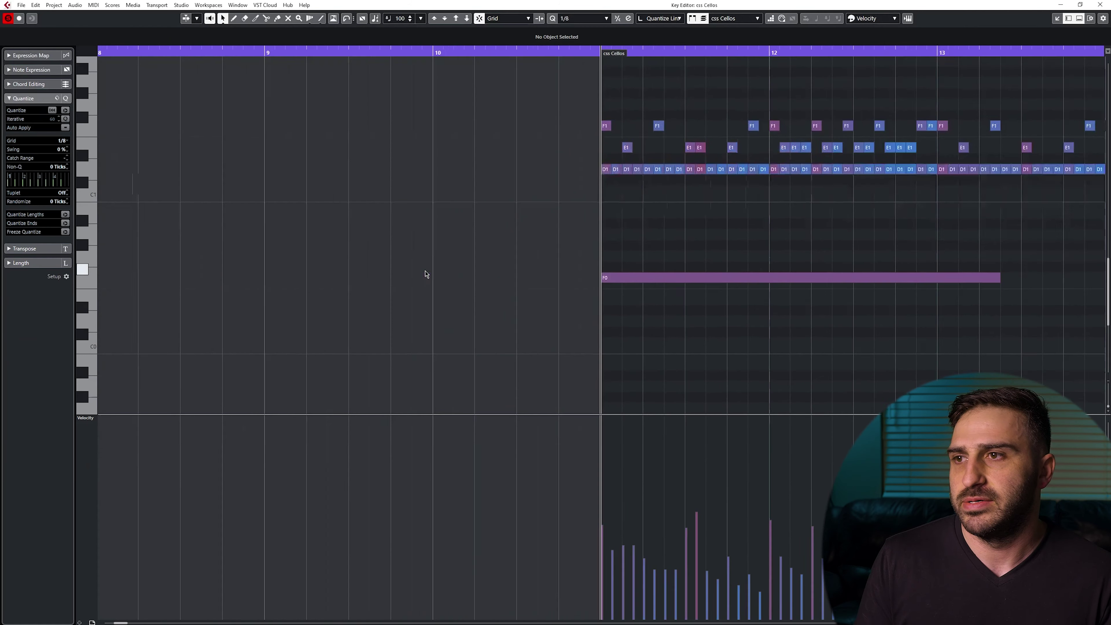
pyautogui.press('h')
pyautogui.moveTo(706, 268); pyautogui.dragTo(433, 366)
pyautogui.press('space')
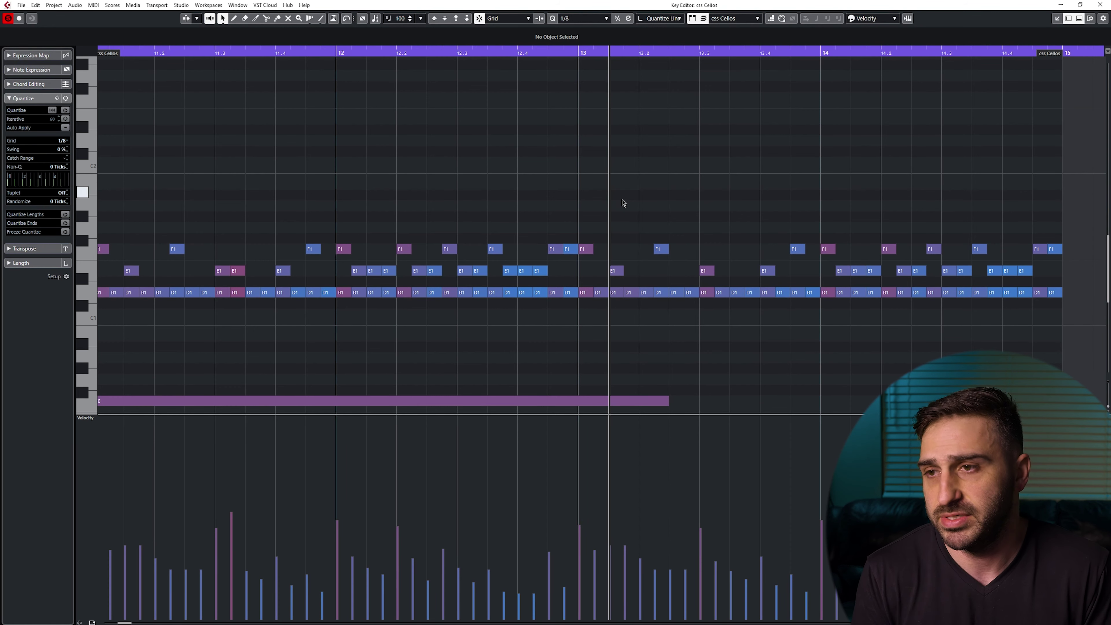
# Examine the whole css Cellos part, leave the Key Editor, and check the Cellos instrument's microphone and articulation settings.
pyautogui.hscroll(-1, 612, 238)
pyautogui.press('g')
pyautogui.press('g')
pyautogui.press('g')
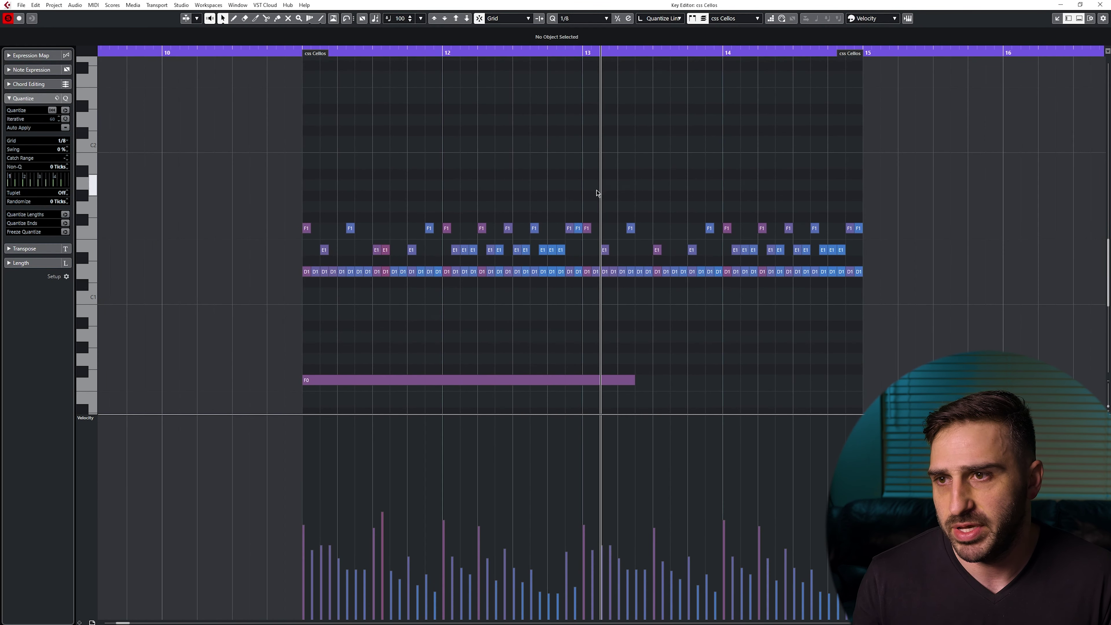
pyautogui.press('Return')
pyautogui.press('e')
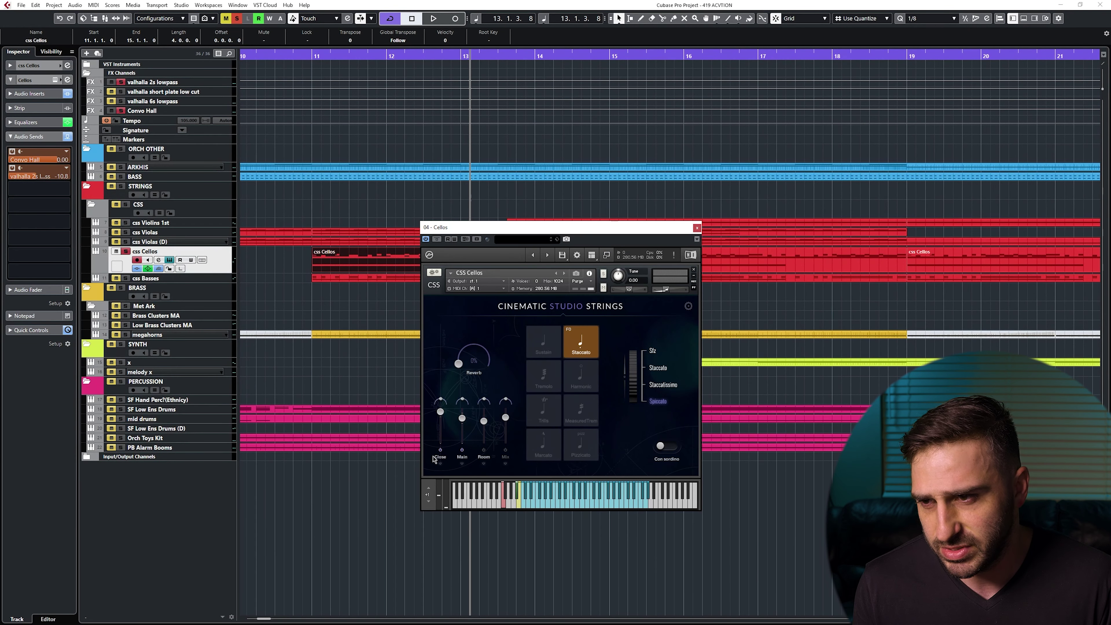
pyautogui.click(170, 259)
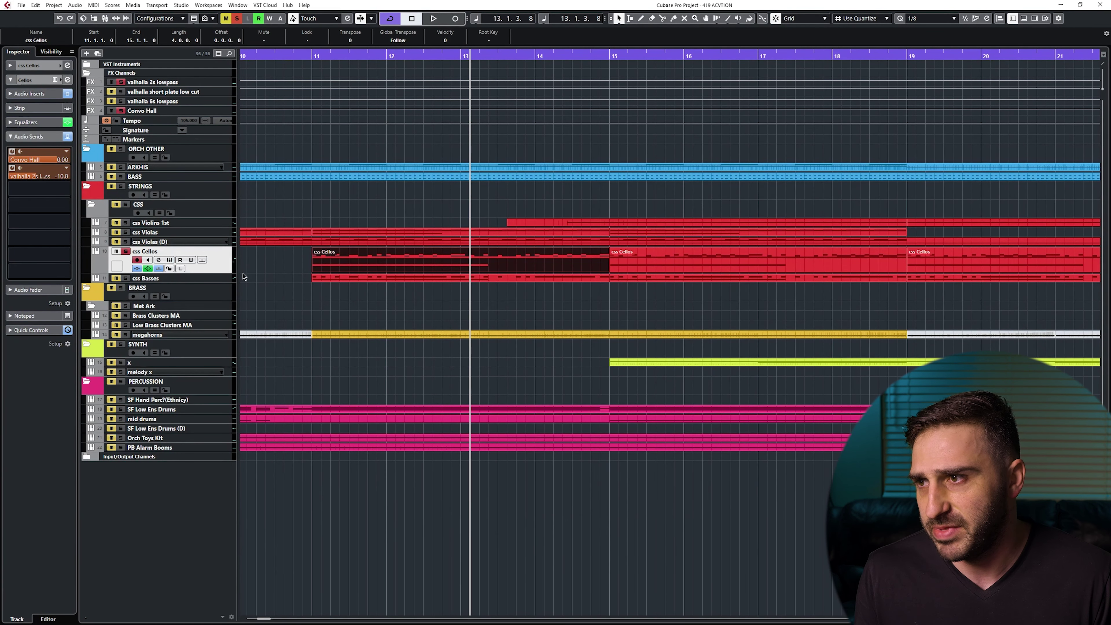
# Inspect the StereoDelay insert on the css Cellos track and play the soloed cellos from the current position.
pyautogui.click(29, 93)
pyautogui.click(20, 110)
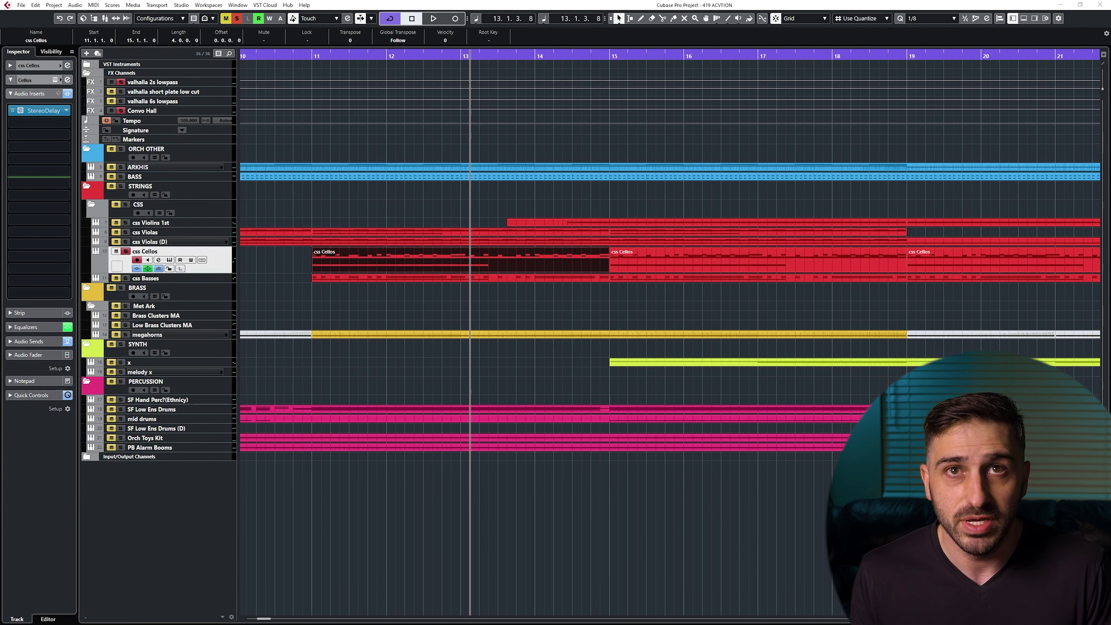
pyautogui.moveTo(955, 0); pyautogui.dragTo(841, 161)
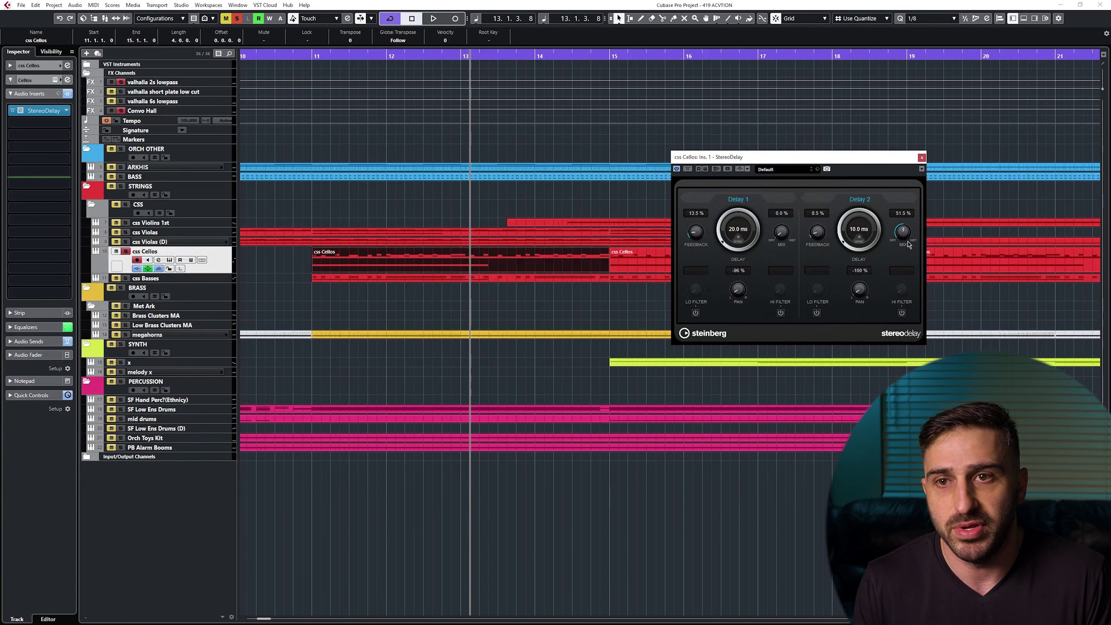
pyautogui.click(921, 159)
pyautogui.press('space')
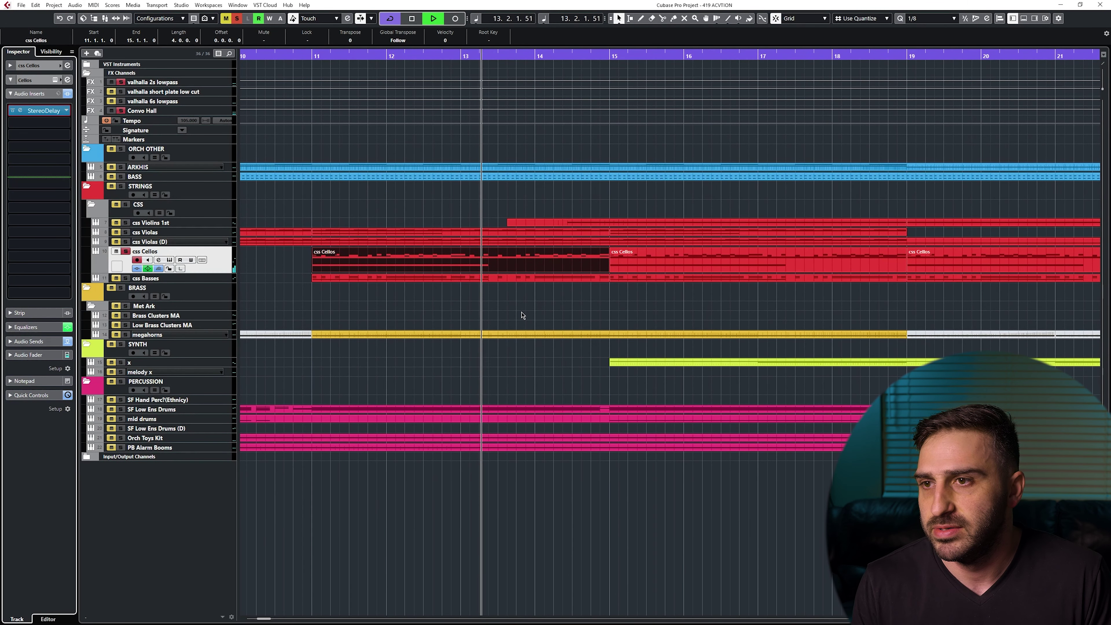
# Solo the css Basses track with its audio sends shown, and play it from bar 11.
pyautogui.click(202, 279)
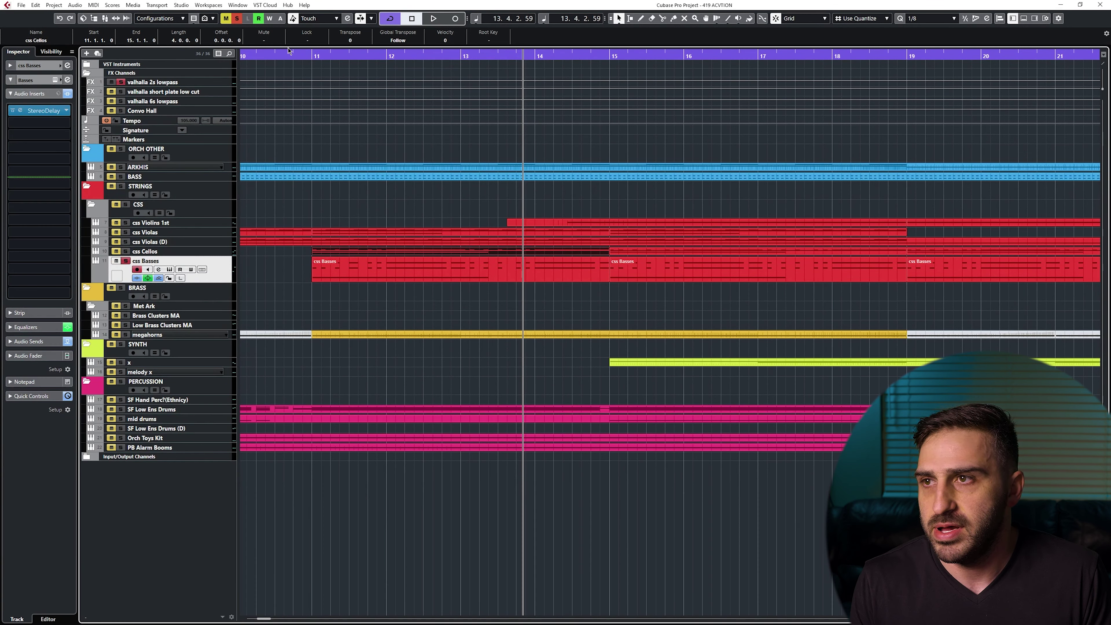
pyautogui.click(312, 58)
pyautogui.click(28, 341)
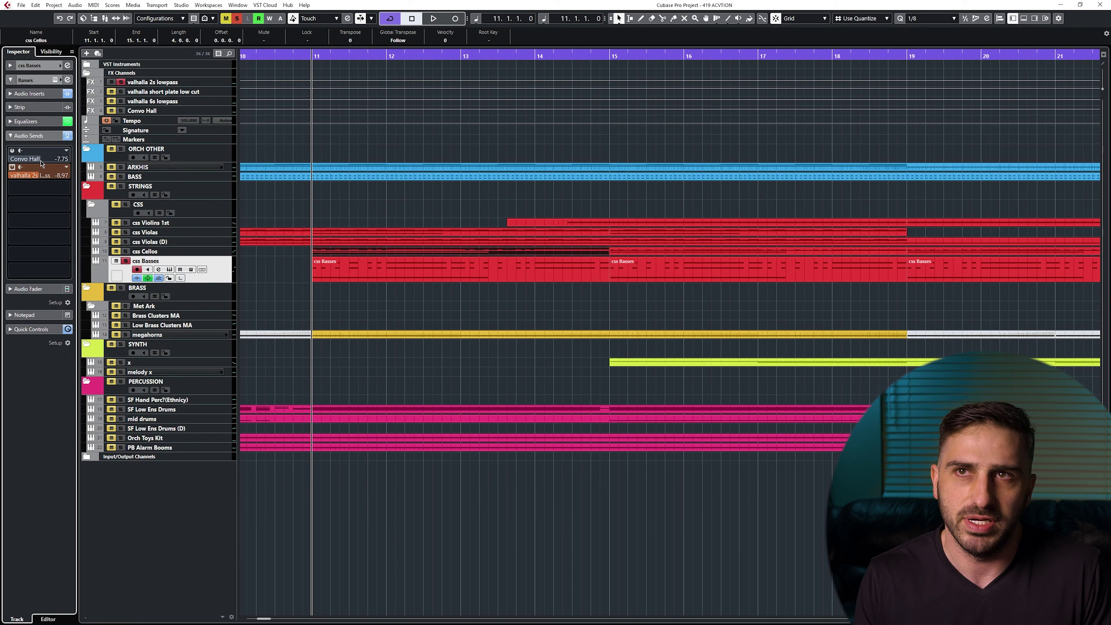
pyautogui.click(320, 312)
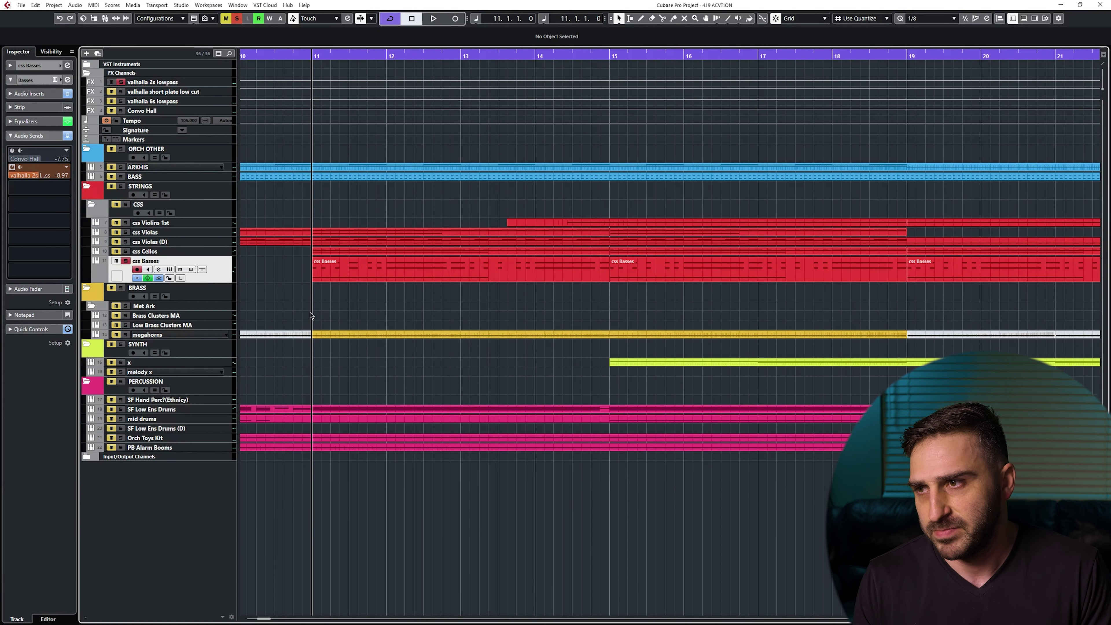
pyautogui.press('space')
pyautogui.press('space')
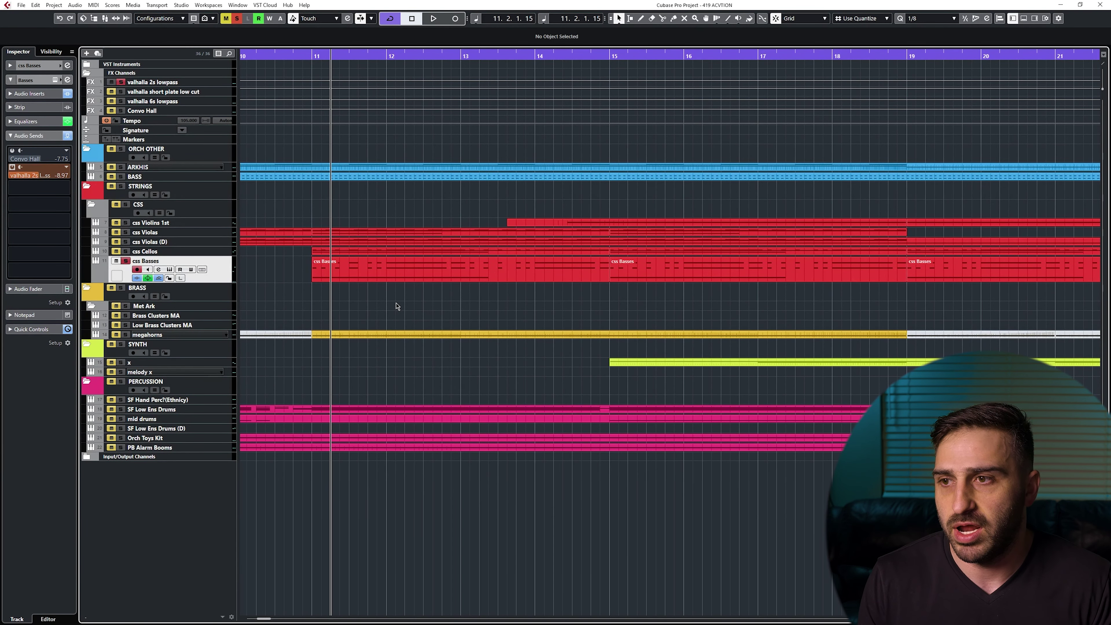
# Unsolo the css Basses track and return the playhead to bar 11.
pyautogui.press('g')
pyautogui.press('g')
pyautogui.press('g')
pyautogui.hscroll(2, 653, 397)
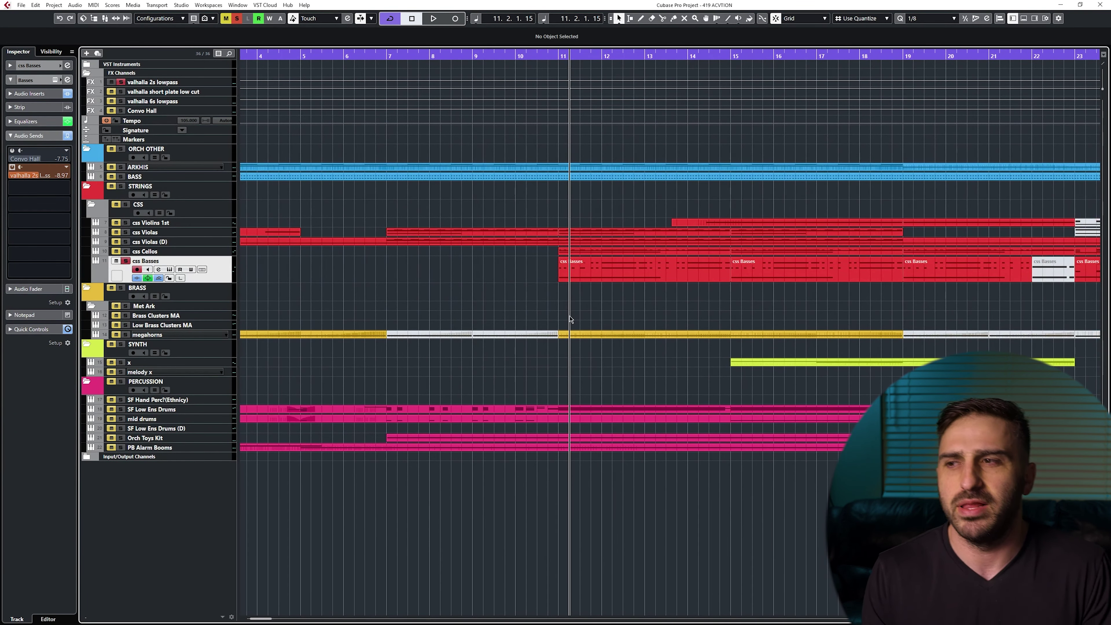
pyautogui.hscroll(1, 635, 332)
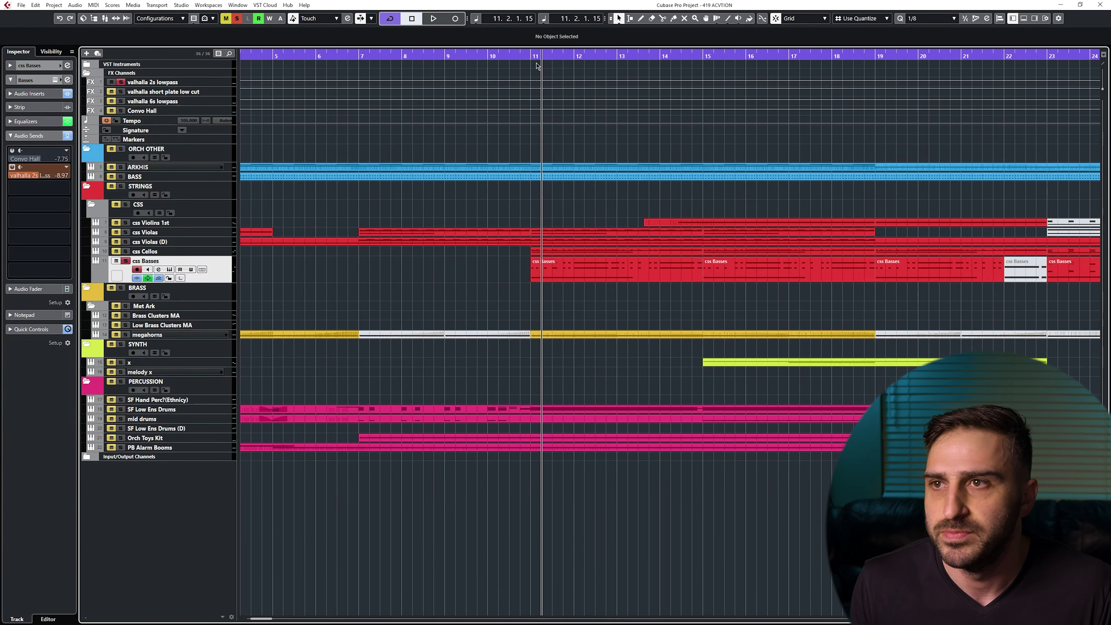
pyautogui.press('s')
pyautogui.click(531, 57)
# Examine the notes of the css Violas, css Violas (D), css Cellos and css Basses parts at bar 11 together in the Key Editor.
pyautogui.press('g')
pyautogui.press('g')
pyautogui.press('g')
pyautogui.press('g')
pyautogui.hscroll(2, 483, 306)
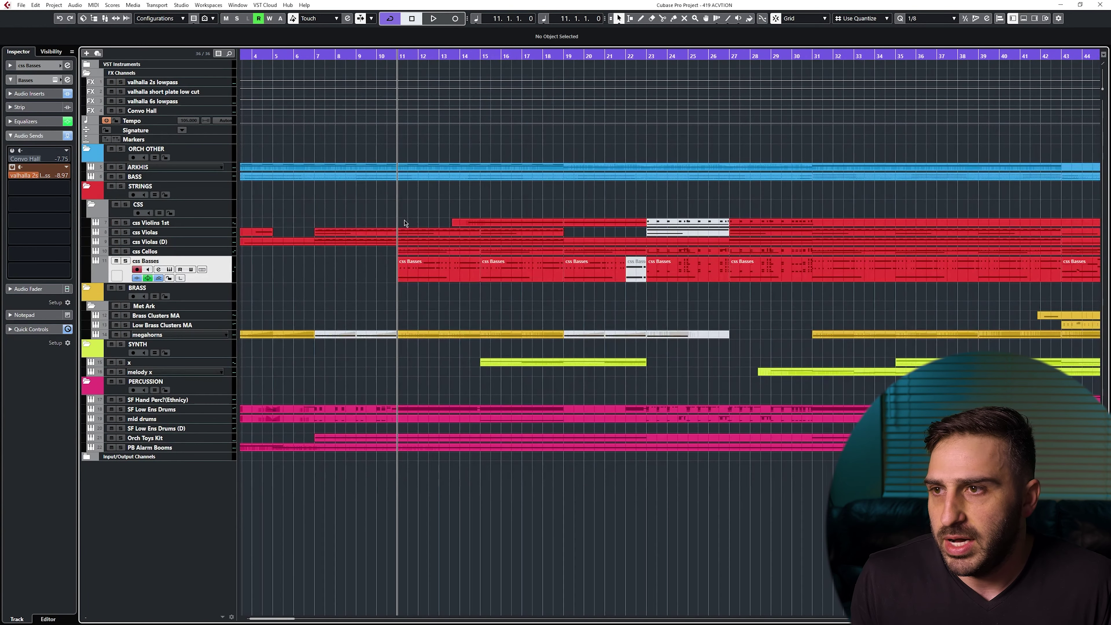
pyautogui.moveTo(404, 223); pyautogui.dragTo(411, 280)
pyautogui.doubleClick(463, 275)
pyautogui.scroll(-3, 525, 273)
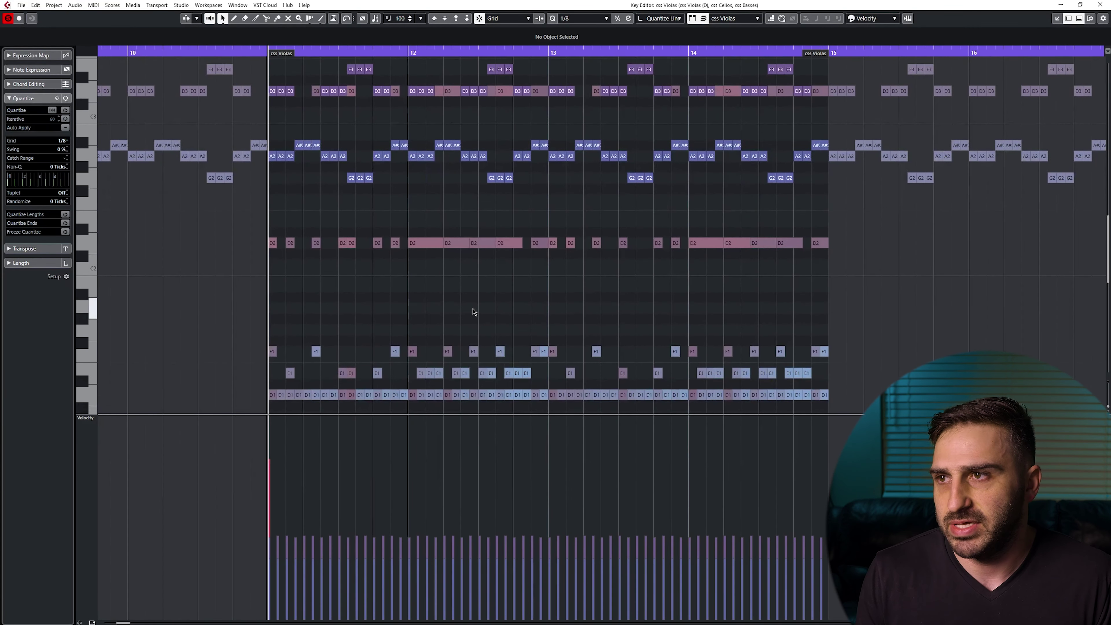
pyautogui.scroll(4, 474, 312)
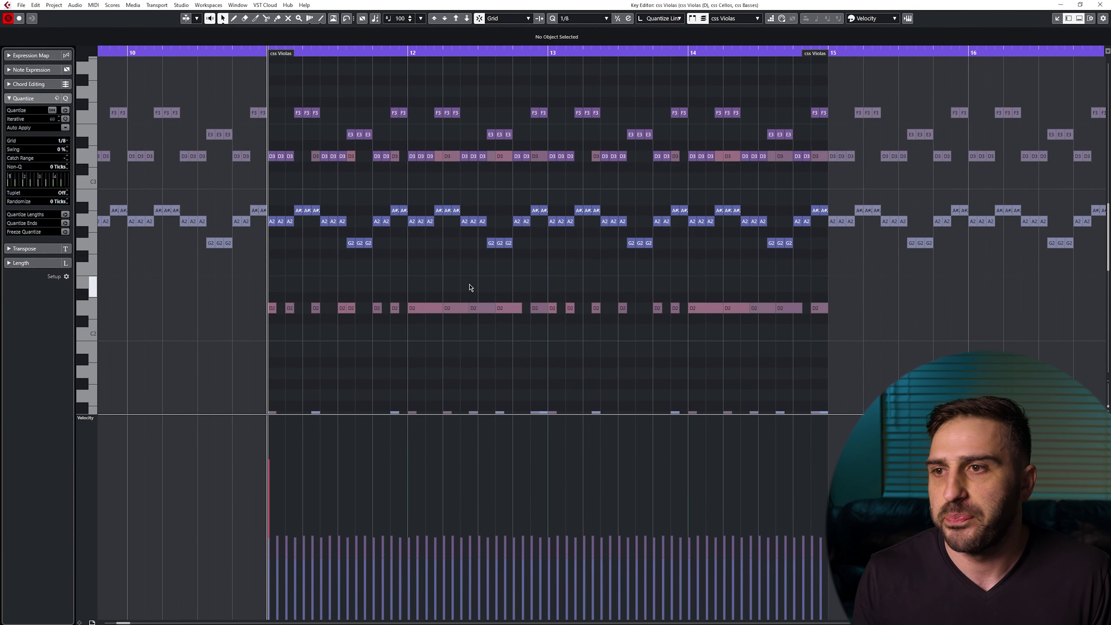
pyautogui.press('Escape')
pyautogui.hscroll(1, 442, 314)
pyautogui.click(442, 314)
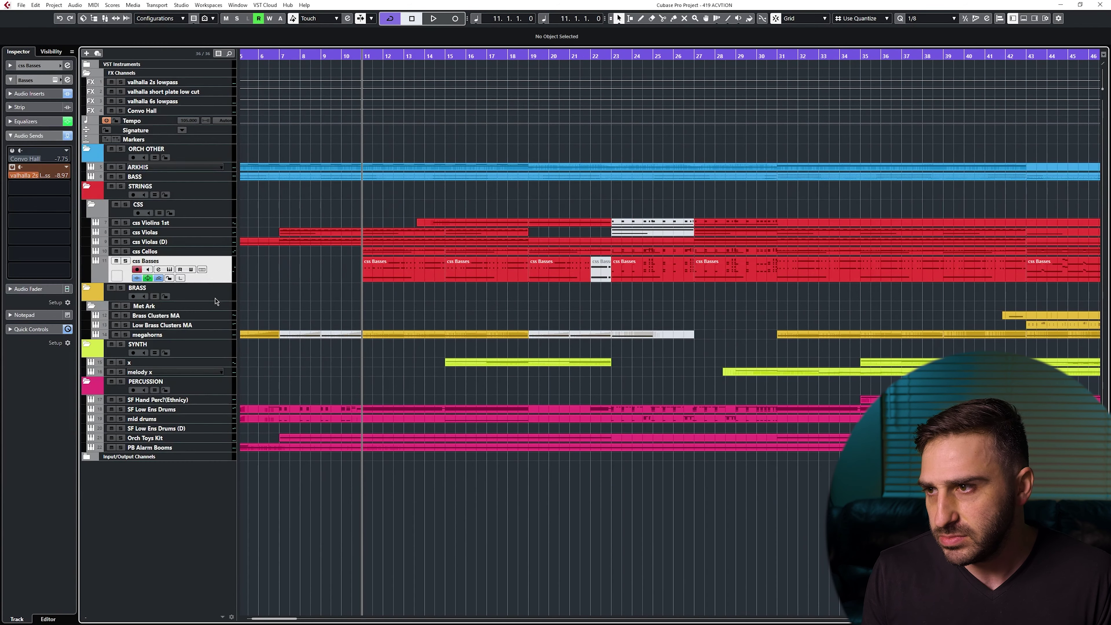
# Solo the BRASS folder and play it from bar 31, where the megahorns part begins.
pyautogui.click(219, 296)
pyautogui.press('s')
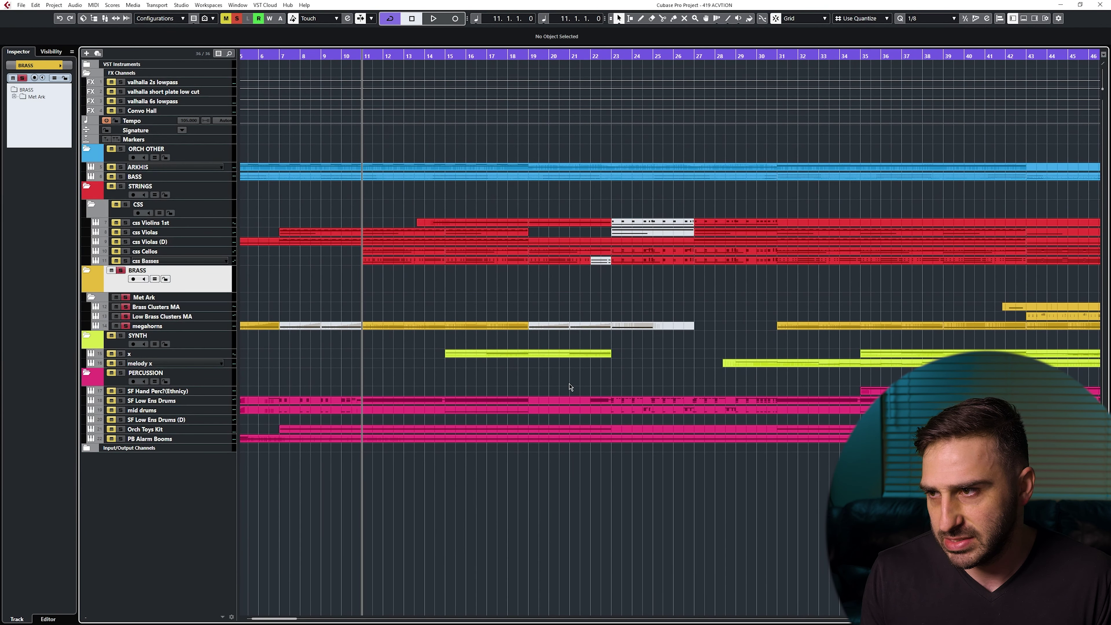
pyautogui.scroll(-4, 754, 382)
pyautogui.hscroll(2, 471, 118)
pyautogui.moveTo(449, 56); pyautogui.dragTo(352, 108)
pyautogui.hscroll(-4, 369, 111)
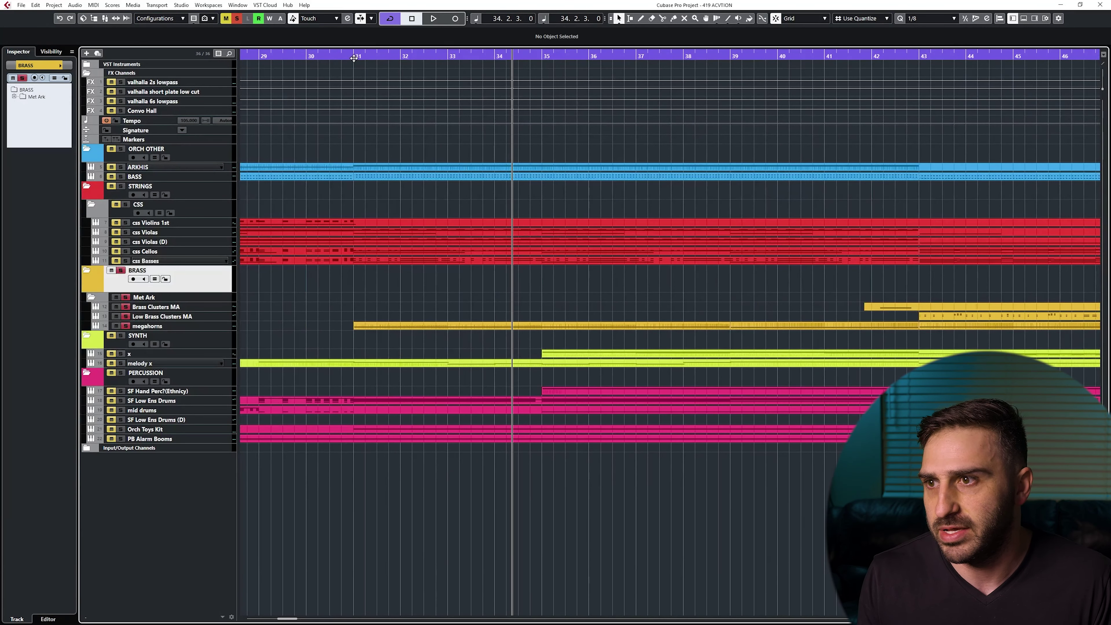
pyautogui.click(389, 325)
pyautogui.press('space')
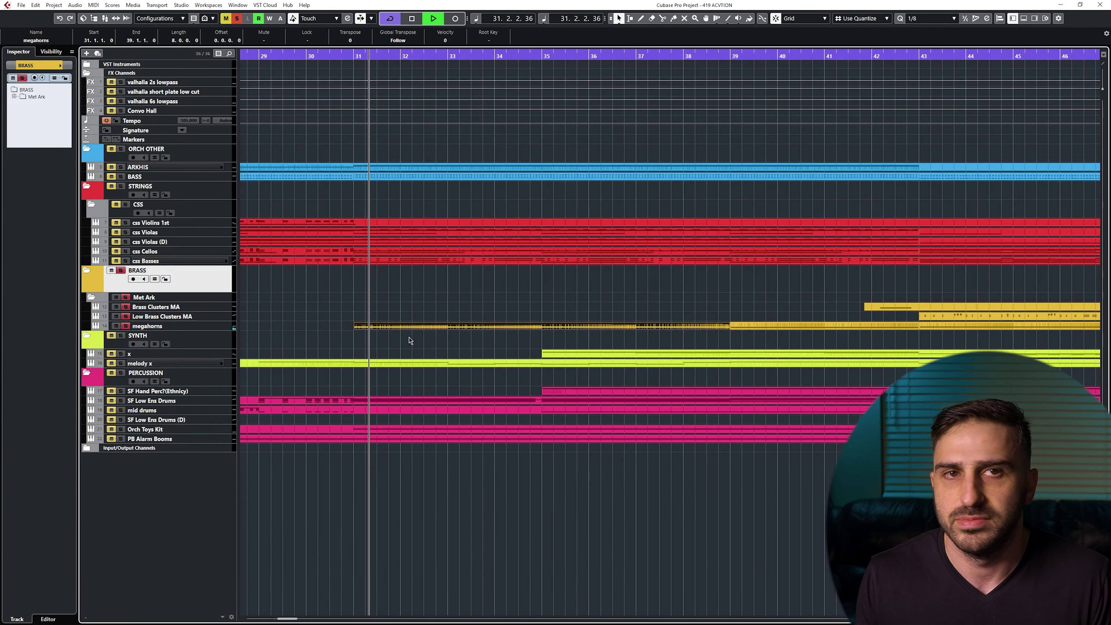
pyautogui.press('space')
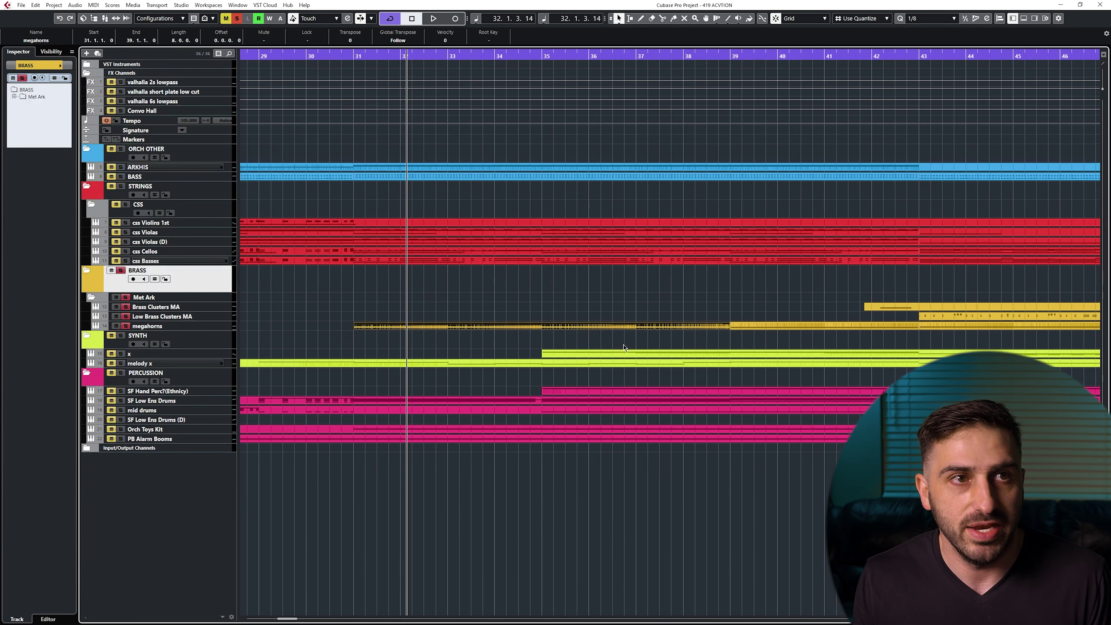
# Place the playhead at bar 37 and show the megahorns part's notes and modulation curve in the Key Editor.
pyautogui.hscroll(5, 533, 330)
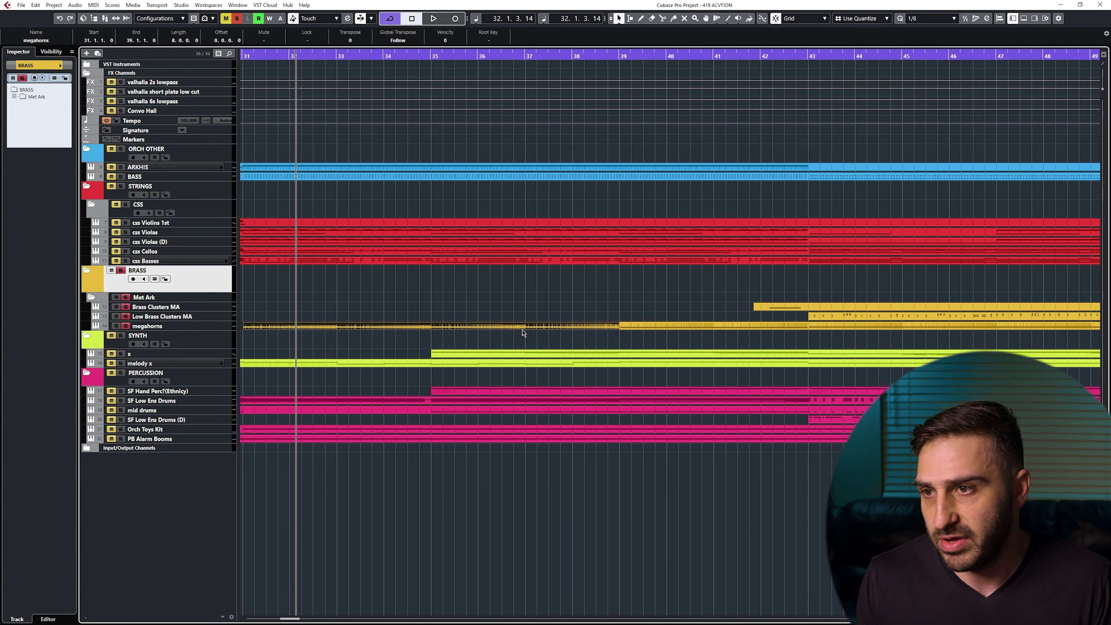
pyautogui.click(431, 57)
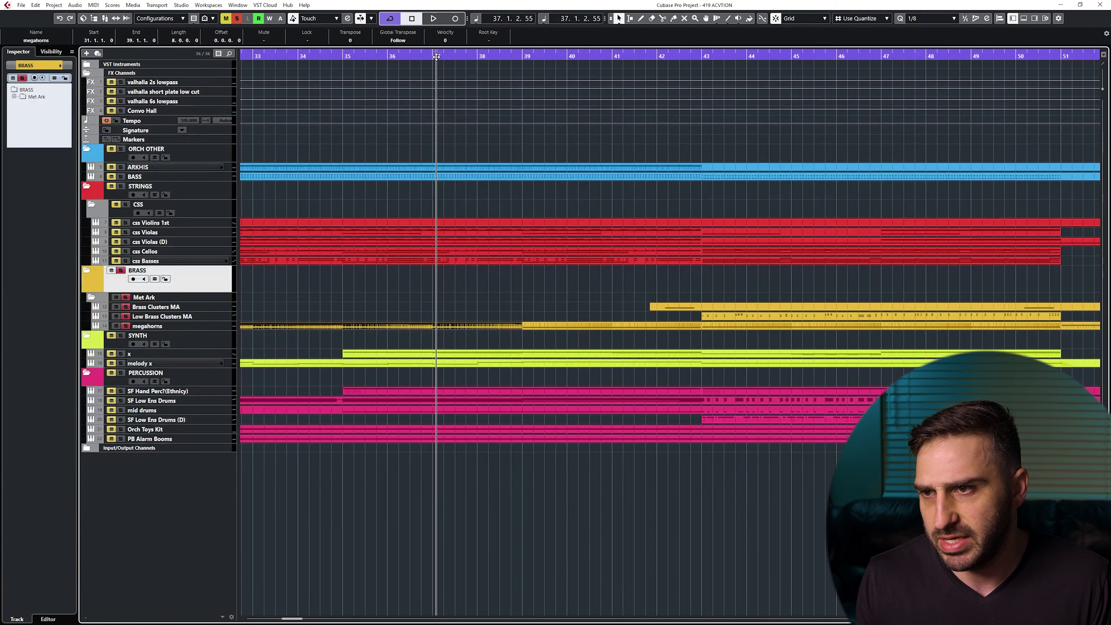
pyautogui.doubleClick(503, 326)
pyautogui.press('g')
pyautogui.press('g')
pyautogui.press('g')
pyautogui.press('g')
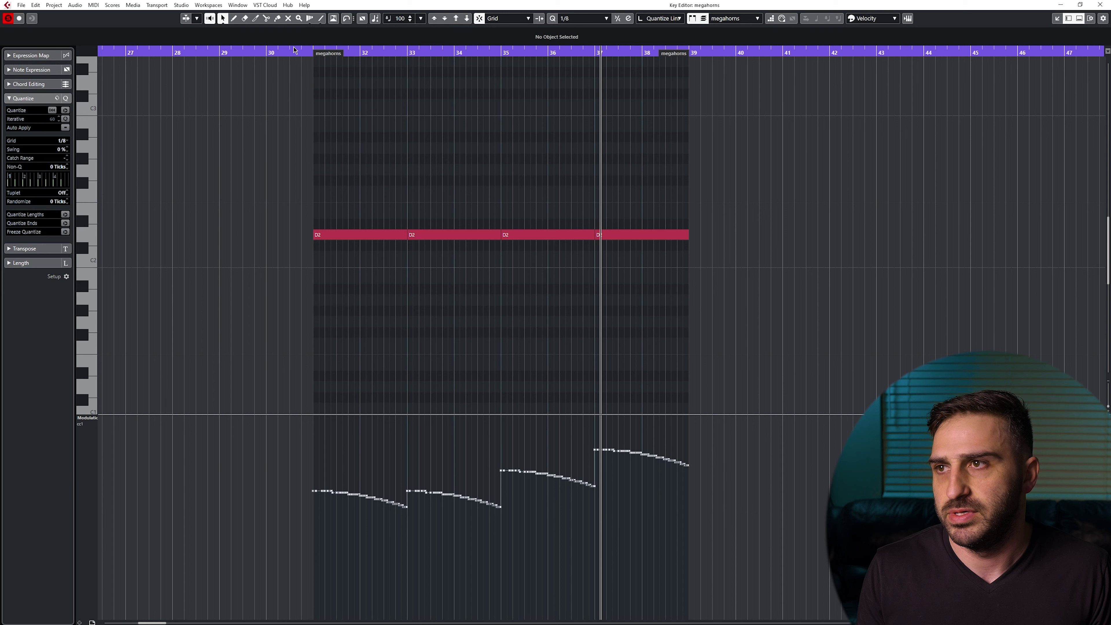
# Play the megahorns part from bar 31 and again from bar 37, and close the Key Editor.
pyautogui.click(313, 55)
pyautogui.press('space')
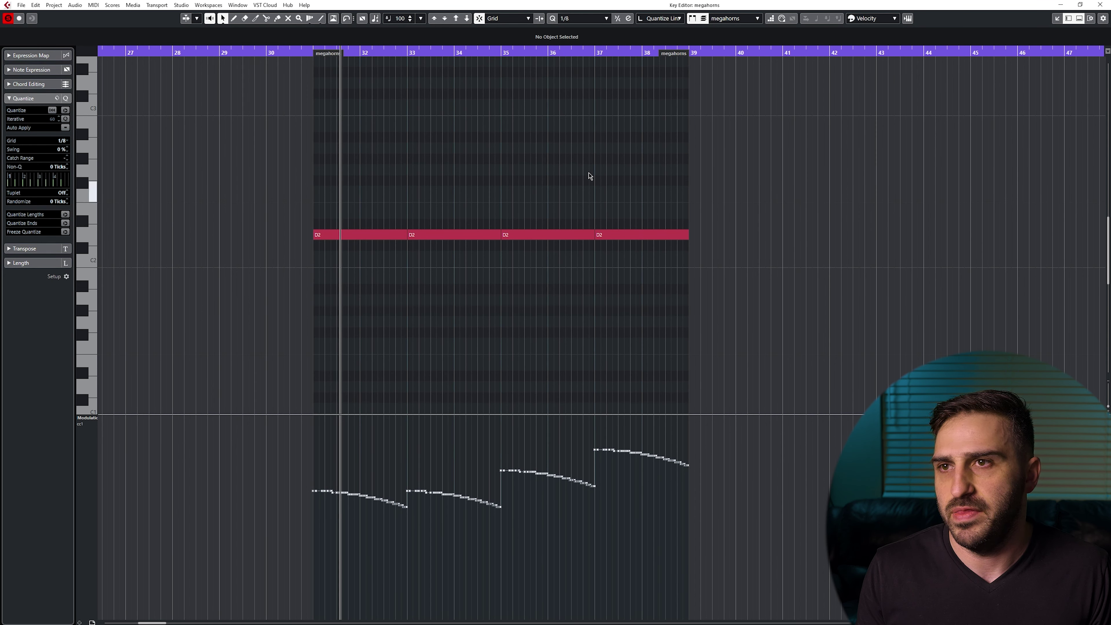
pyautogui.click(594, 53)
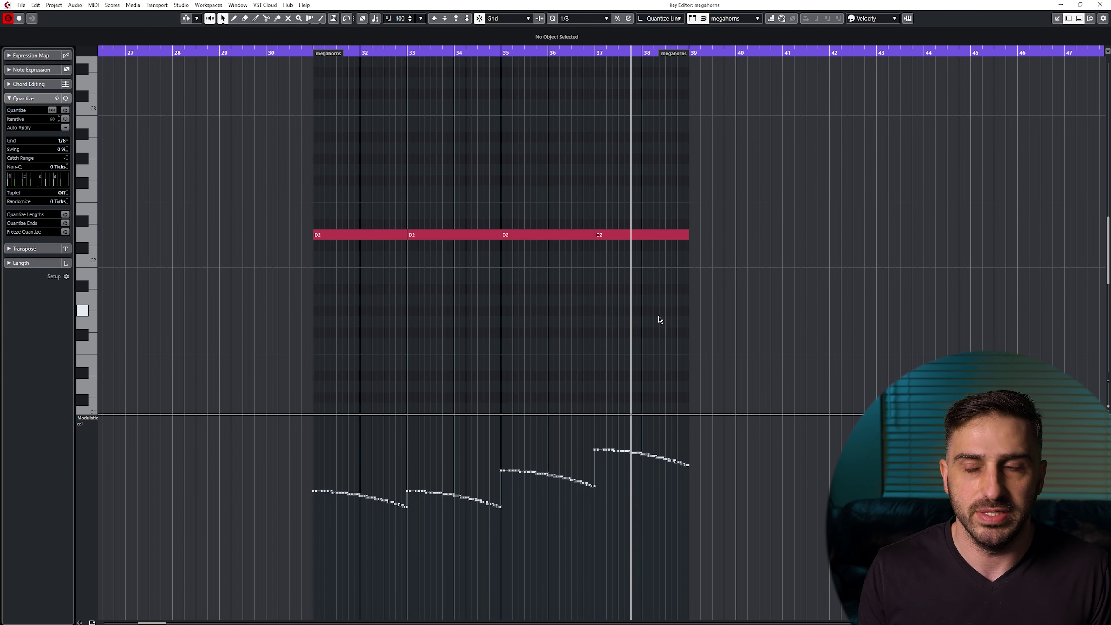
pyautogui.press('Return')
# Select the Brass Clusters MA track and play the soloed brass section from bar 42.
pyautogui.scroll(-4, 746, 516)
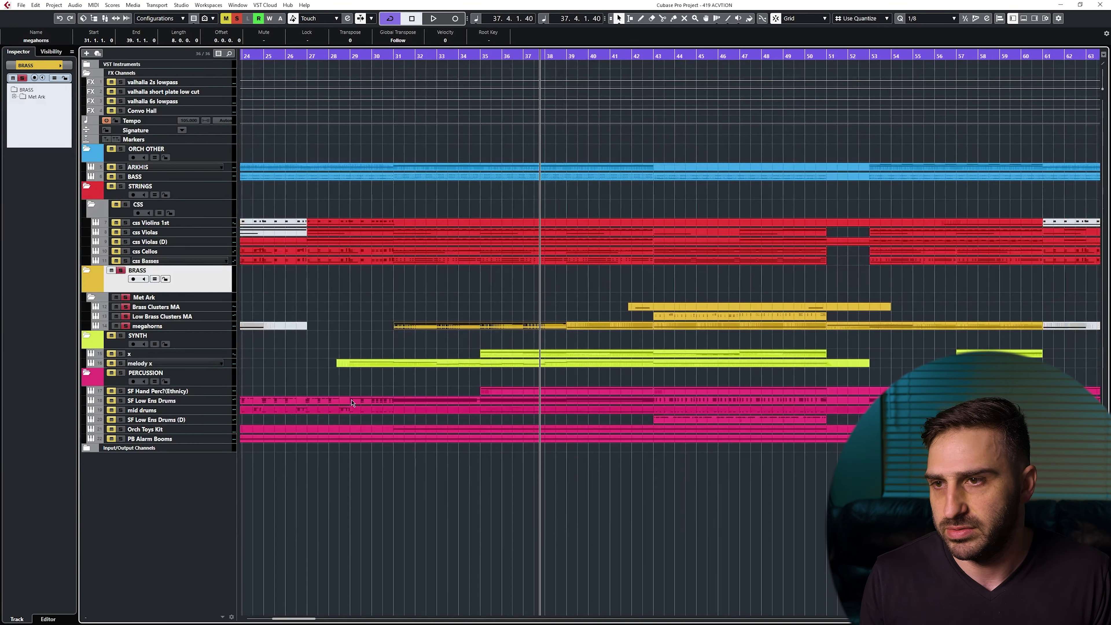
pyautogui.hscroll(5, 429, 359)
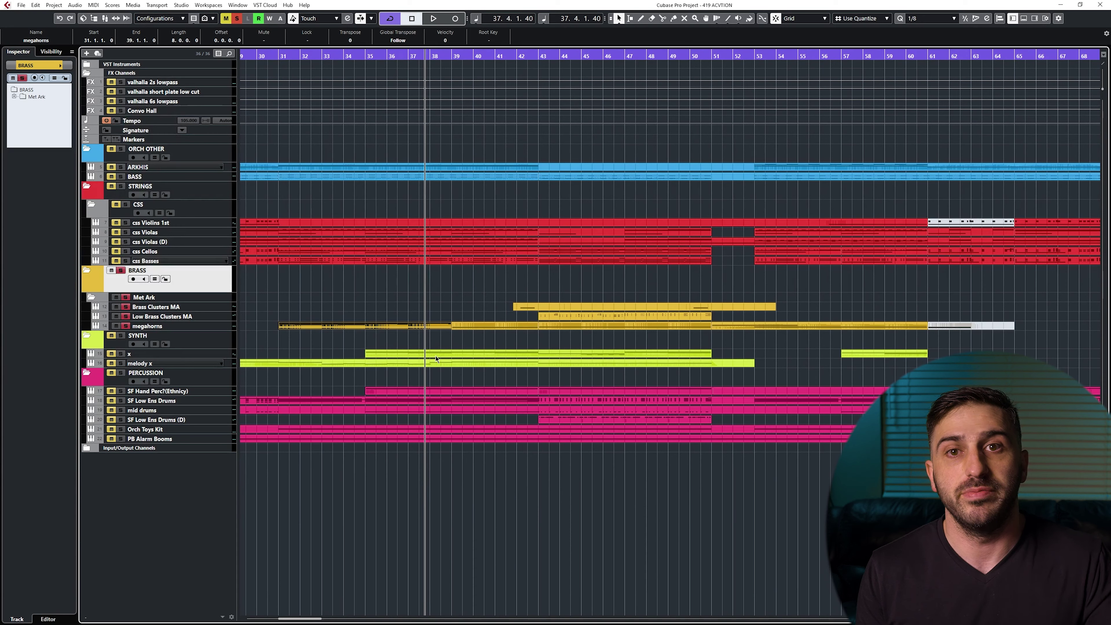
pyautogui.click(417, 305)
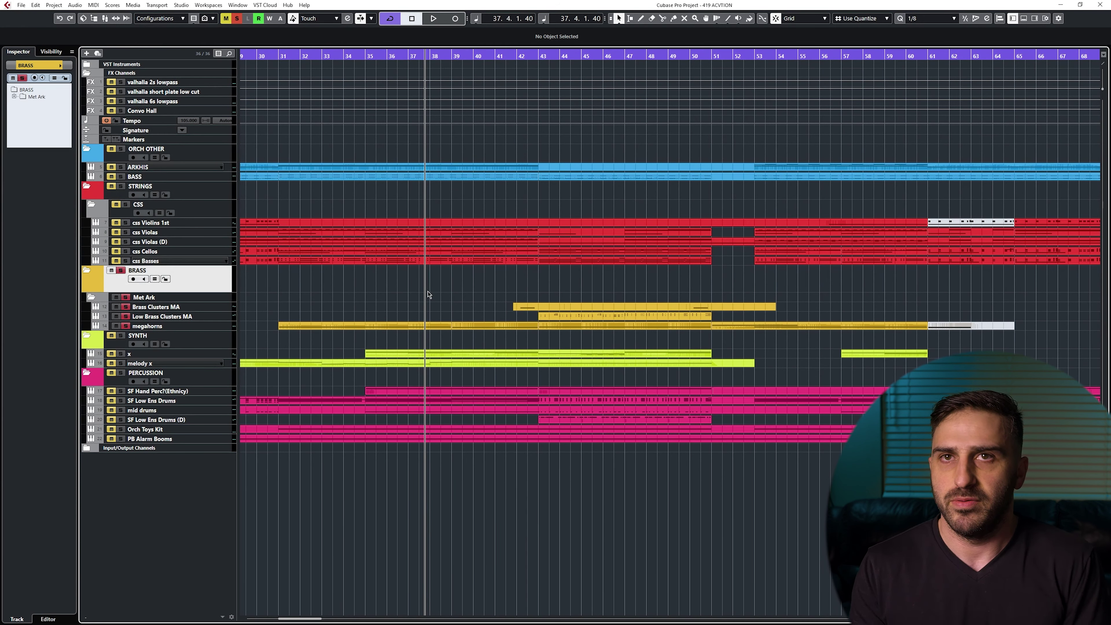
pyautogui.hscroll(2, 481, 309)
pyautogui.moveTo(432, 56); pyautogui.dragTo(432, 75)
pyautogui.moveTo(511, 327); pyautogui.dragTo(300, 327)
pyautogui.click(197, 307)
pyautogui.click(313, 59)
pyautogui.press('space')
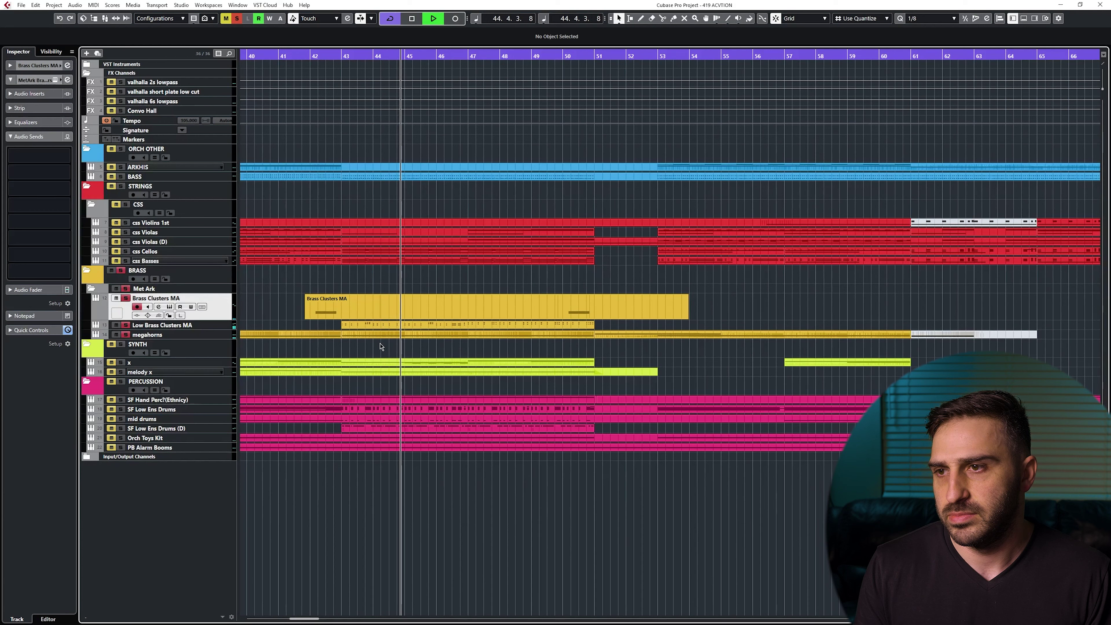
pyautogui.press('space')
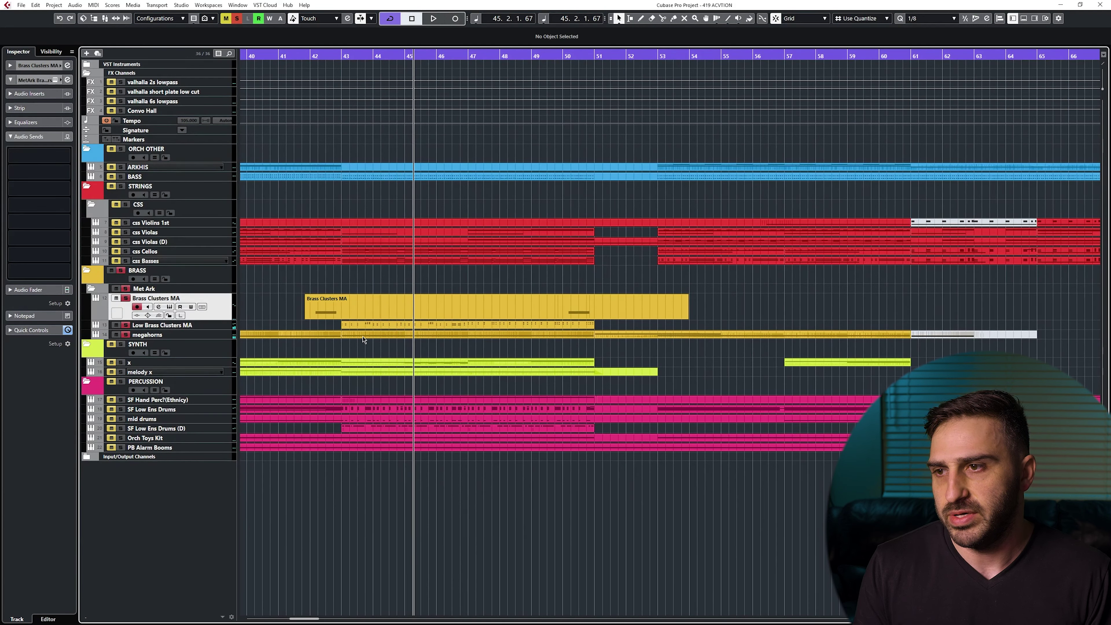
# Select the megahorns, Low Brass Clusters MA and Brass Clusters MA parts in turn, and return the playhead to bar 42.
pyautogui.click(362, 335)
pyautogui.click(359, 324)
pyautogui.click(357, 306)
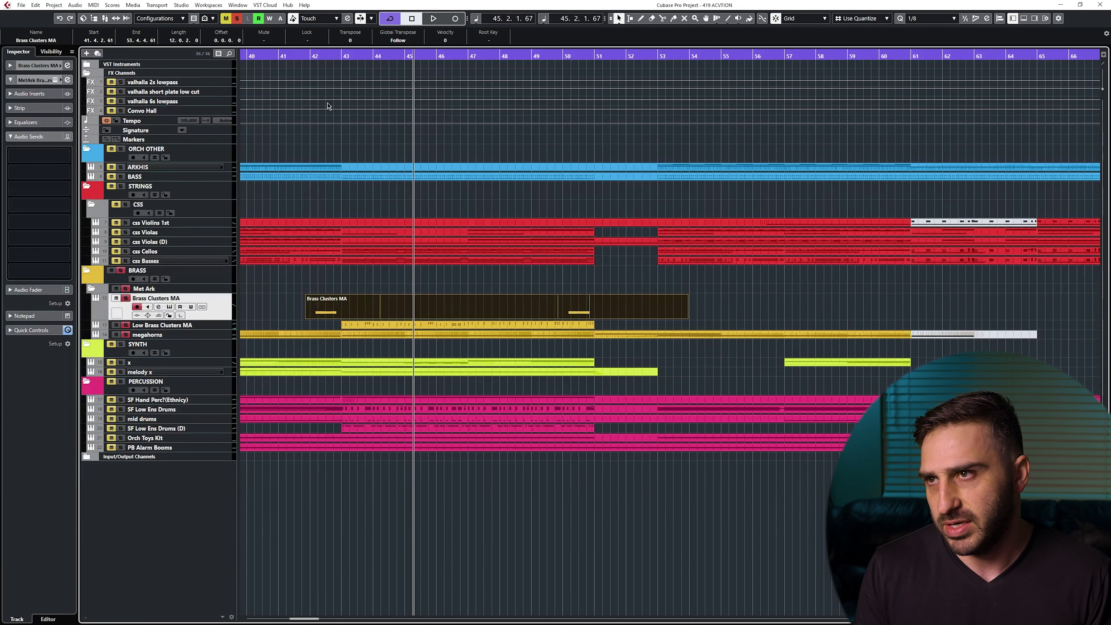
pyautogui.click(312, 56)
# Solo only the Low Brass Clusters MA track, play it from bar 43, and unsolo it.
pyautogui.press('Down')
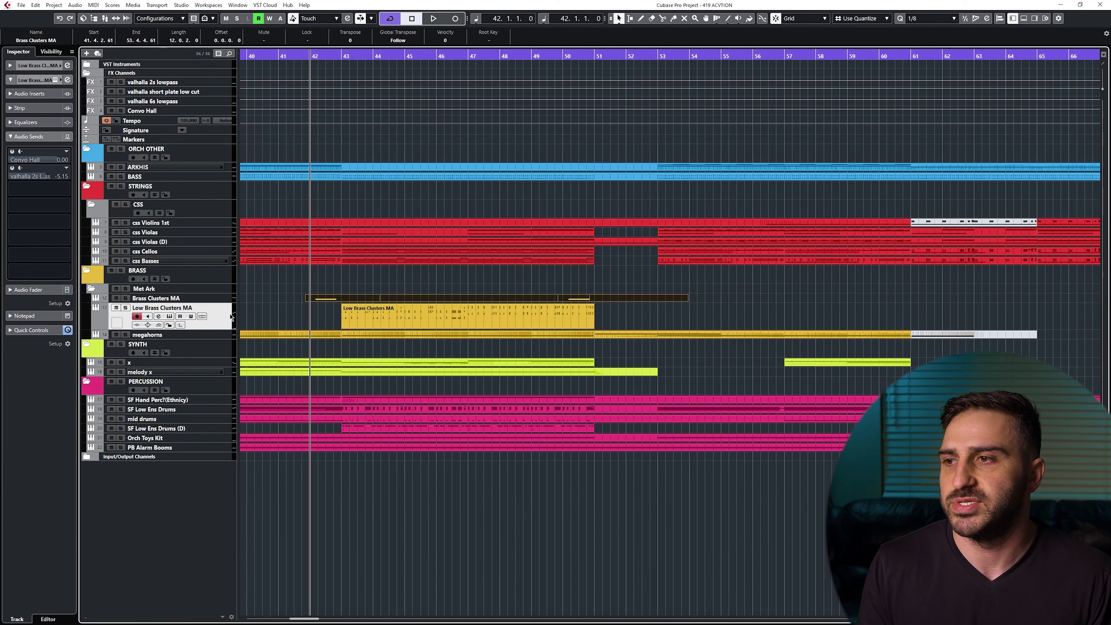
pyautogui.moveTo(343, 56); pyautogui.dragTo(348, 76)
pyautogui.press('space')
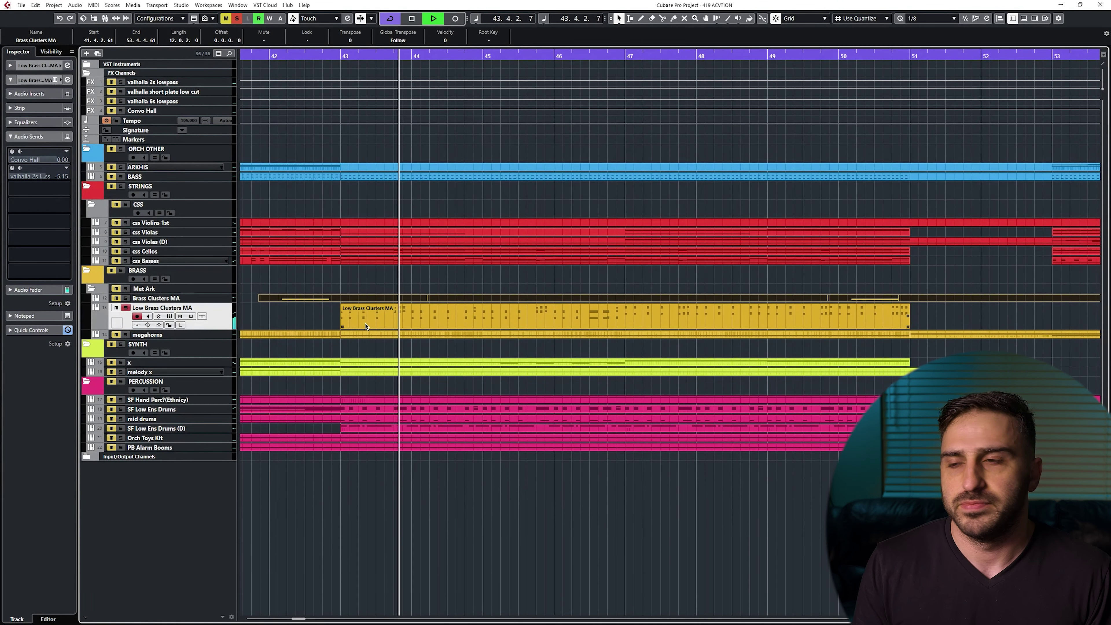
pyautogui.press('space')
pyautogui.press('s')
# Solo the x track in the SYNTH folder and place the playhead at bar 35.
pyautogui.press('g')
pyautogui.press('g')
pyautogui.press('g')
pyautogui.press('g')
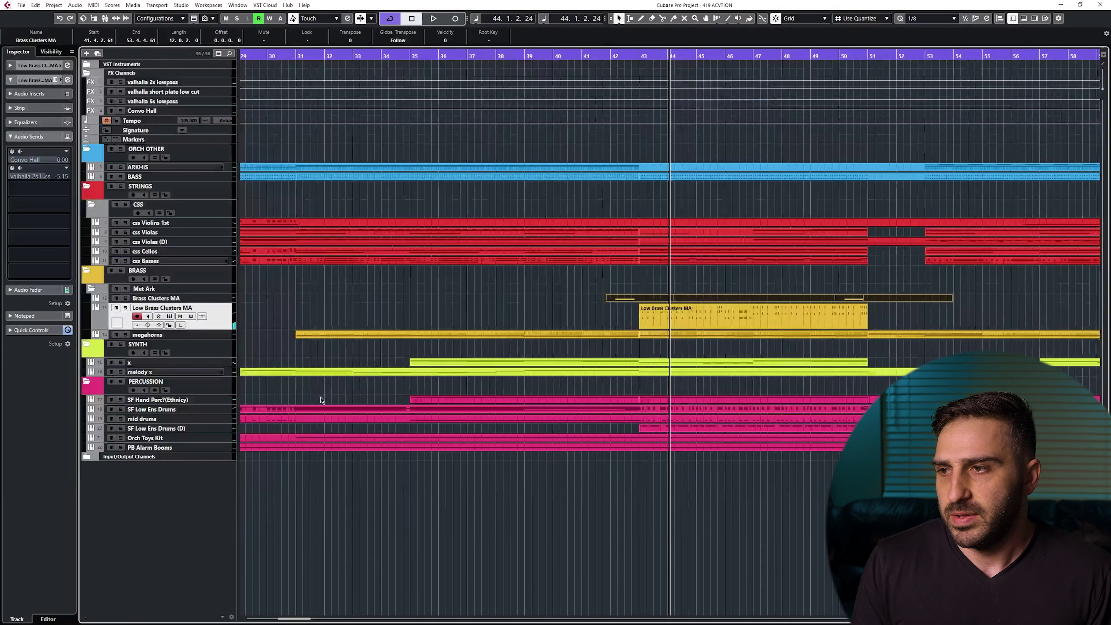
pyautogui.click(189, 350)
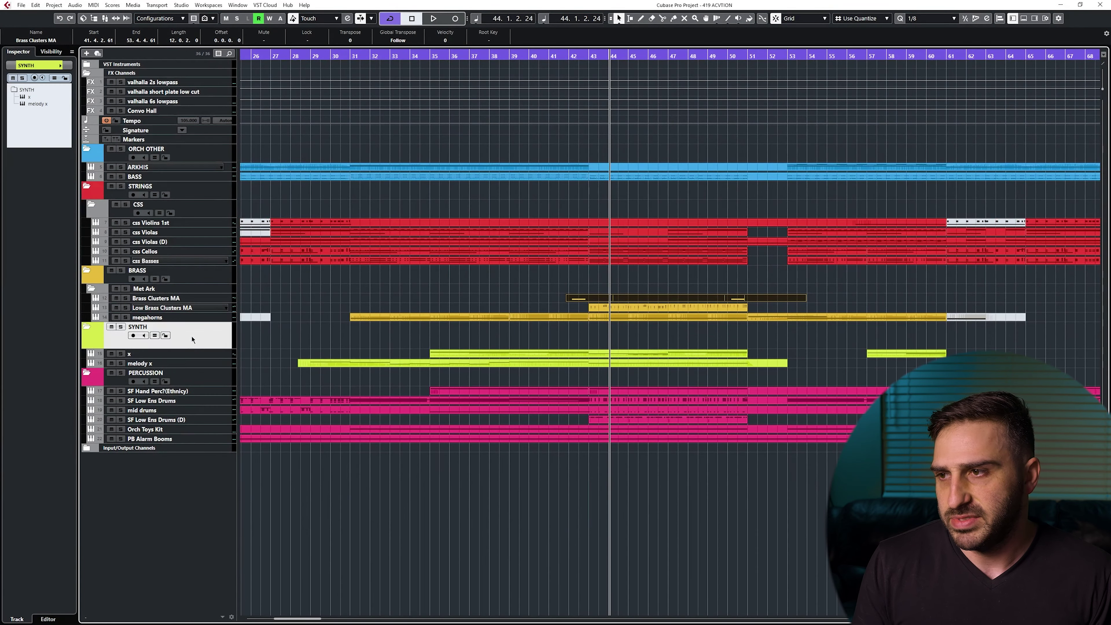
pyautogui.click(191, 355)
pyautogui.press('s')
pyautogui.click(436, 56)
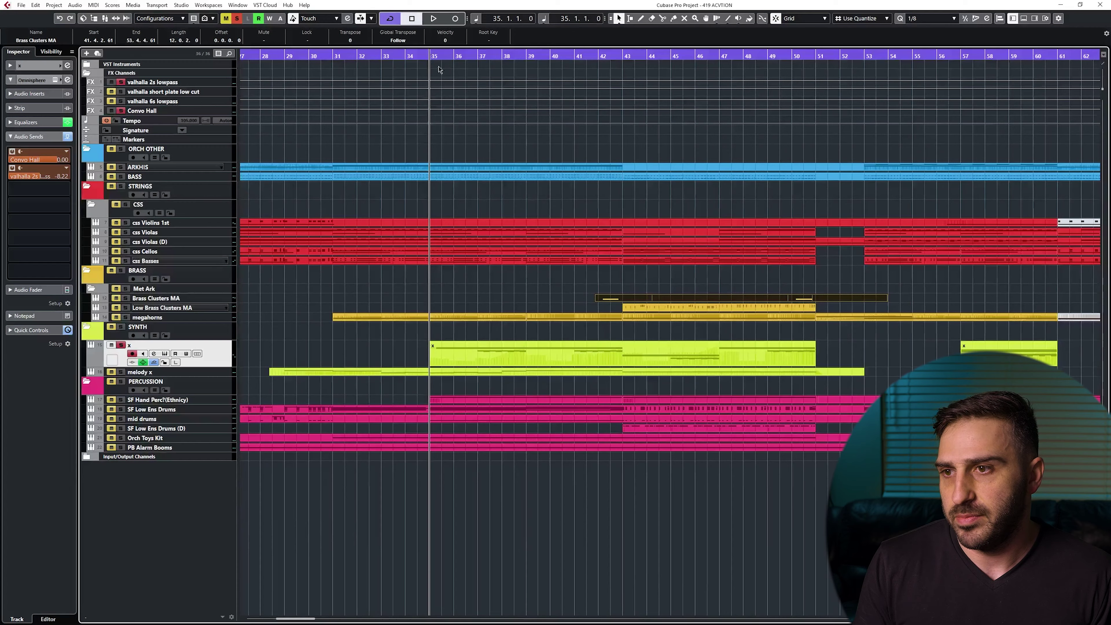
# Examine the repeated notes of the x part in the Key Editor and play them from bar 35.
pyautogui.doubleClick(502, 359)
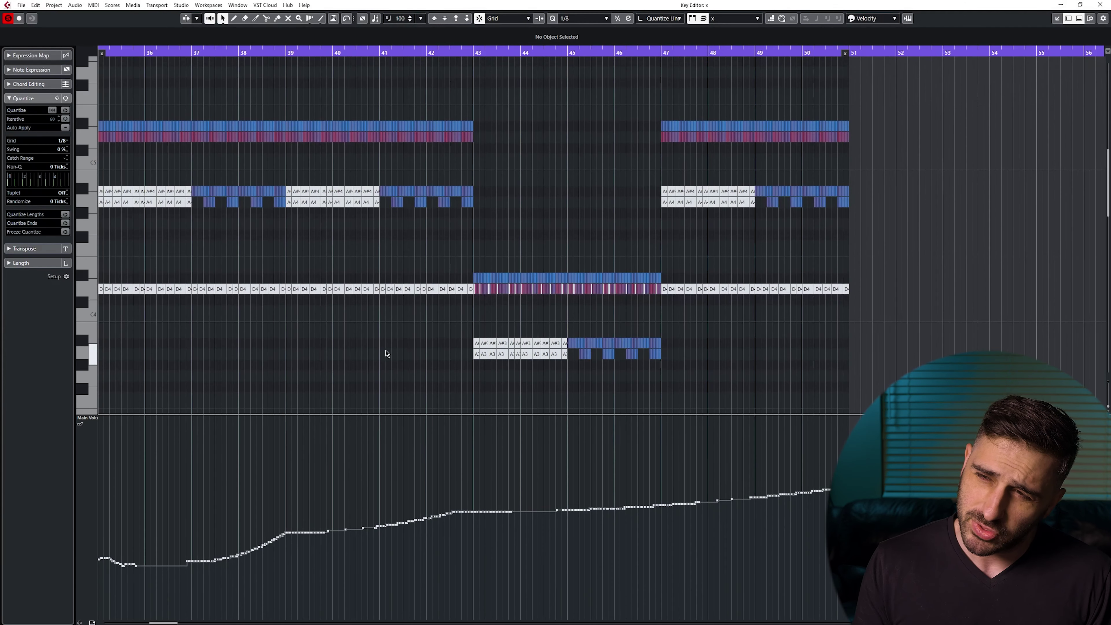
pyautogui.press('h')
pyautogui.press('h')
pyautogui.press('h')
pyautogui.press('h')
pyautogui.press('h')
pyautogui.press('h')
pyautogui.press('h')
pyautogui.press('h')
pyautogui.press('h')
pyautogui.press('h')
pyautogui.press('h')
pyautogui.press('h')
pyautogui.moveTo(859, 325); pyautogui.dragTo(437, 278)
pyautogui.press('space')
pyautogui.press('space')
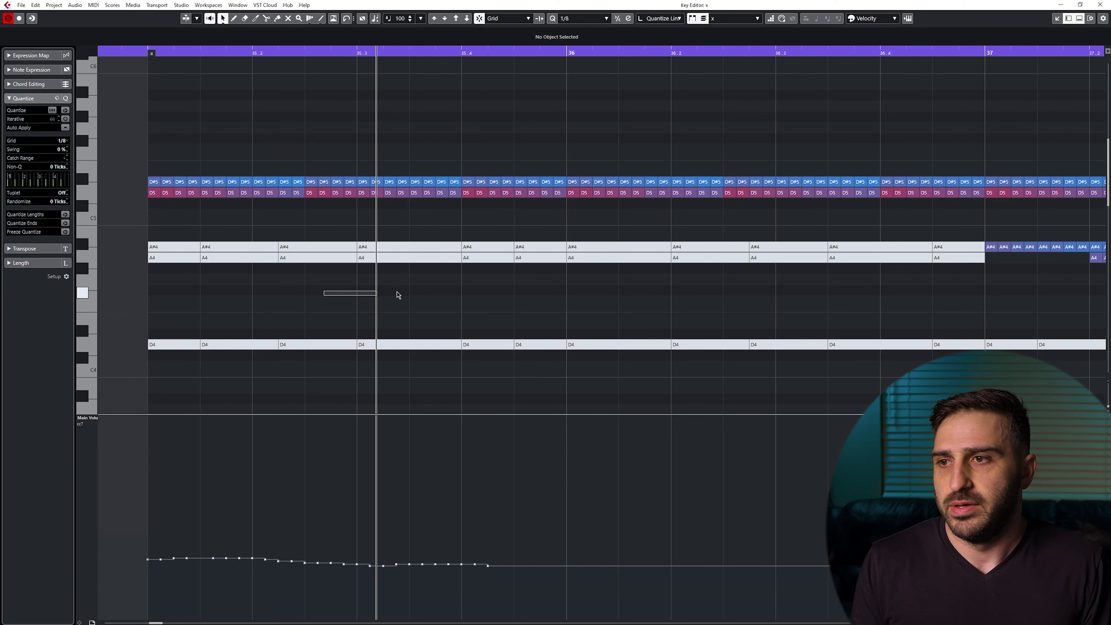
pyautogui.press('Return')
# Switch the solo to the melody x track and play it from its first part at bar 28.
pyautogui.press('g')
pyautogui.press('g')
pyautogui.press('g')
pyautogui.press('g')
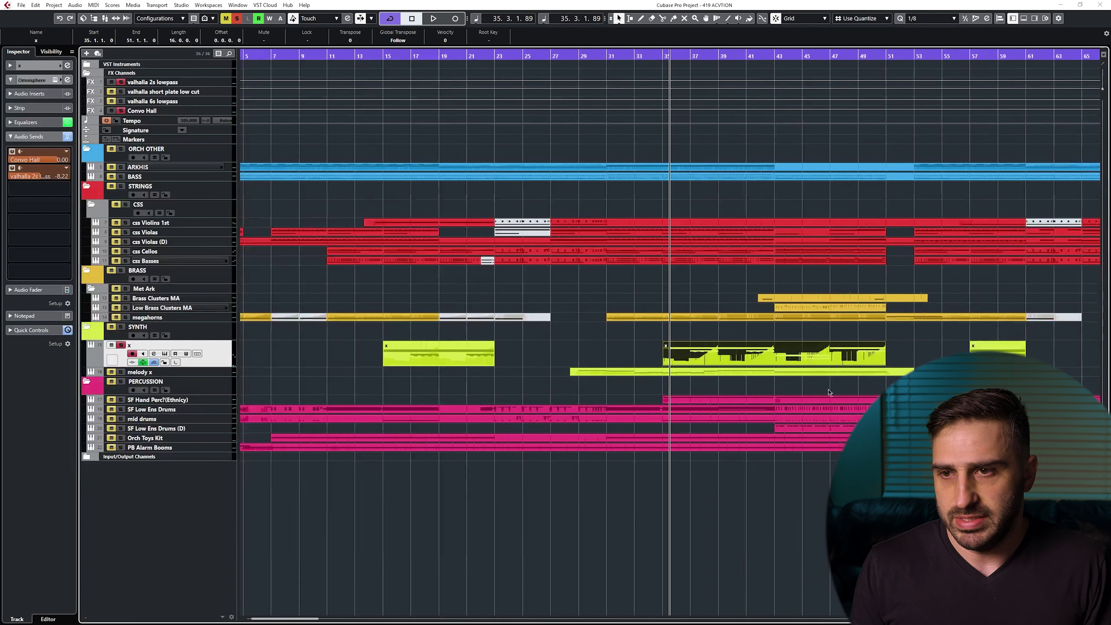
pyautogui.hscroll(2, 506, 396)
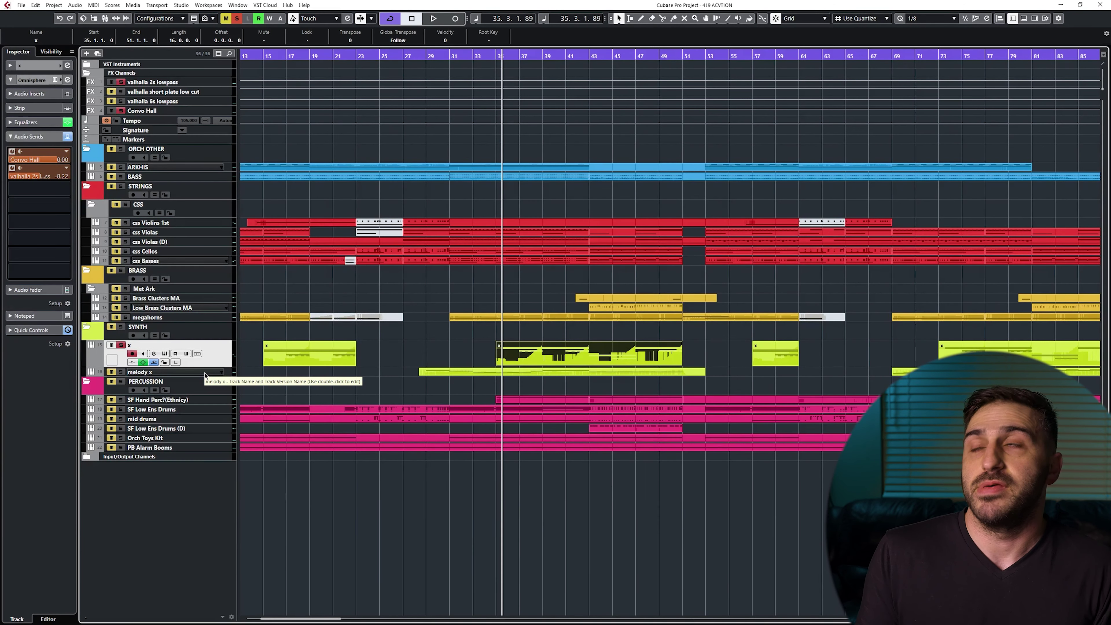
pyautogui.click(205, 374)
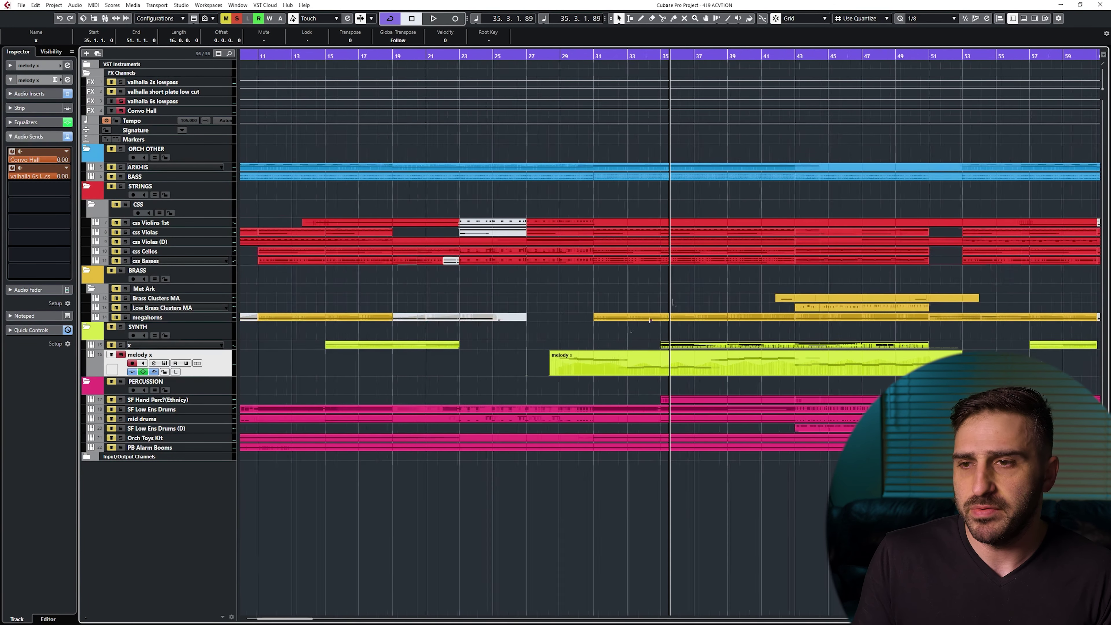
pyautogui.press('h')
pyautogui.press('h')
pyautogui.press('h')
pyautogui.moveTo(411, 55); pyautogui.dragTo(414, 62)
pyautogui.press('space')
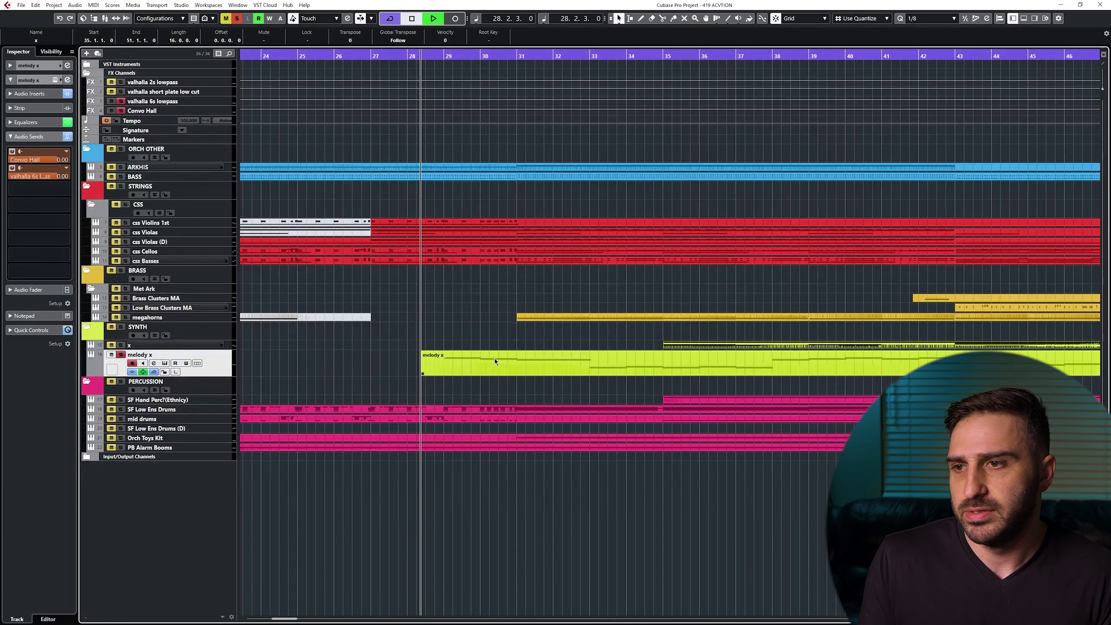
# Examine the melody x part's notes and main volume curve in the Key Editor during playback.
pyautogui.click(492, 360)
pyautogui.doubleClick(493, 362)
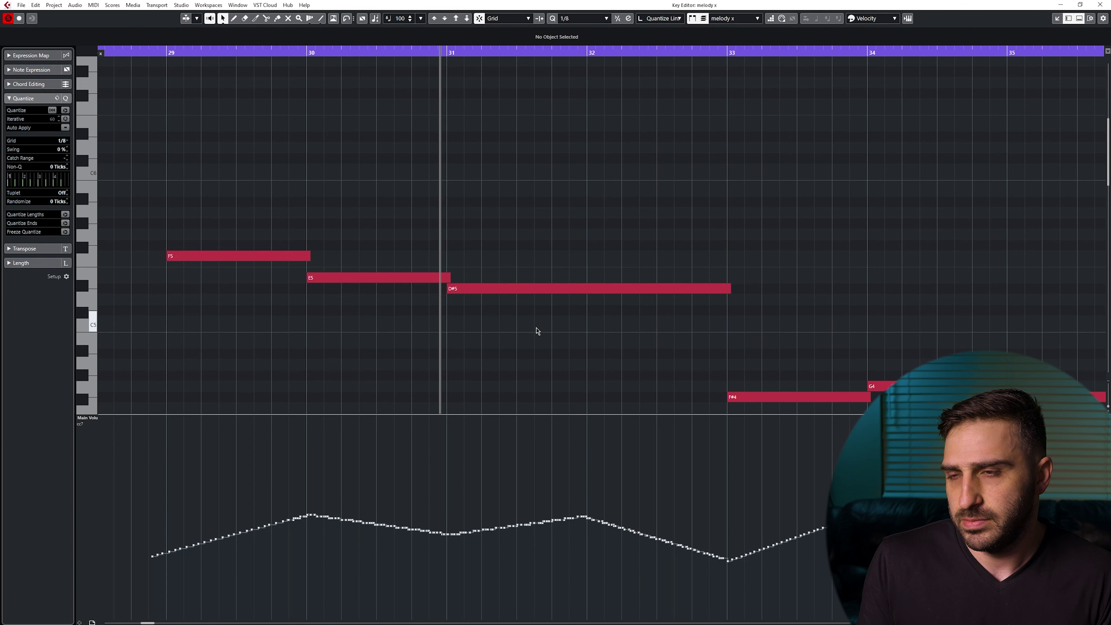
pyautogui.press('Return')
pyautogui.press('g')
pyautogui.press('g')
pyautogui.press('g')
pyautogui.hscroll(2, 545, 360)
pyautogui.press('Return')
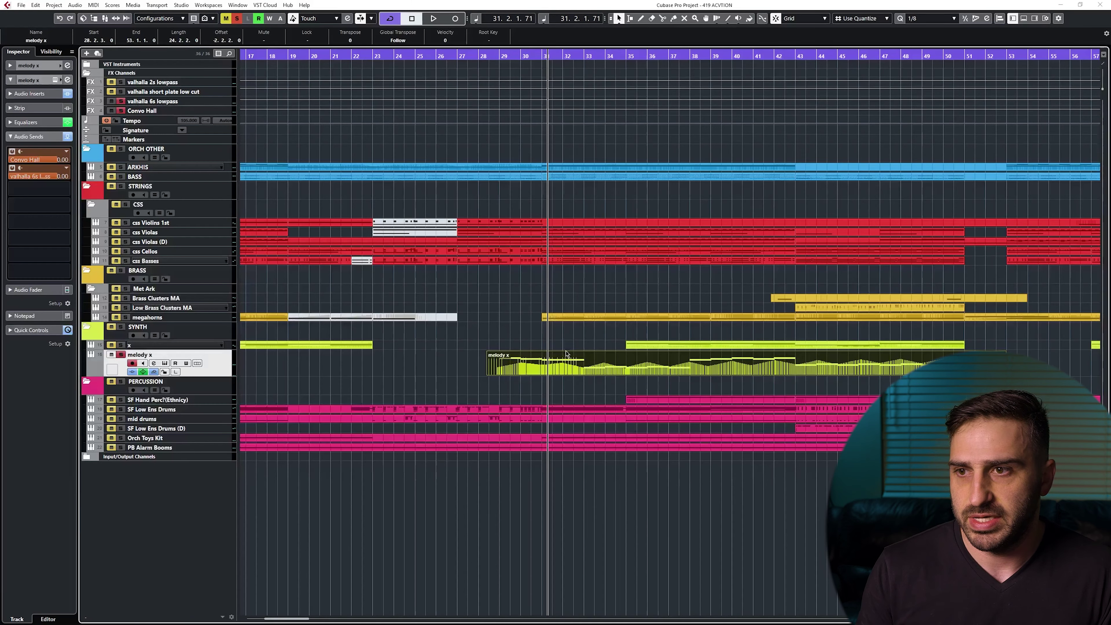
pyautogui.press('Return')
# Unsolo the melody x track and move the playhead to the third beat of bar 2.
pyautogui.click(526, 368)
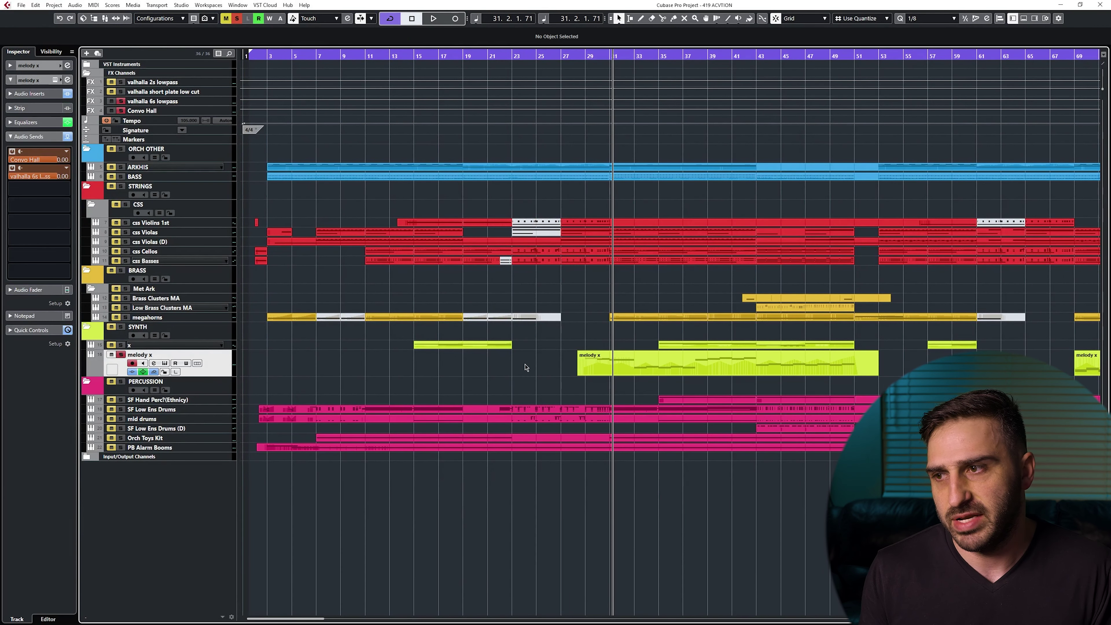
pyautogui.press('s')
pyautogui.moveTo(268, 59); pyautogui.dragTo(381, 404)
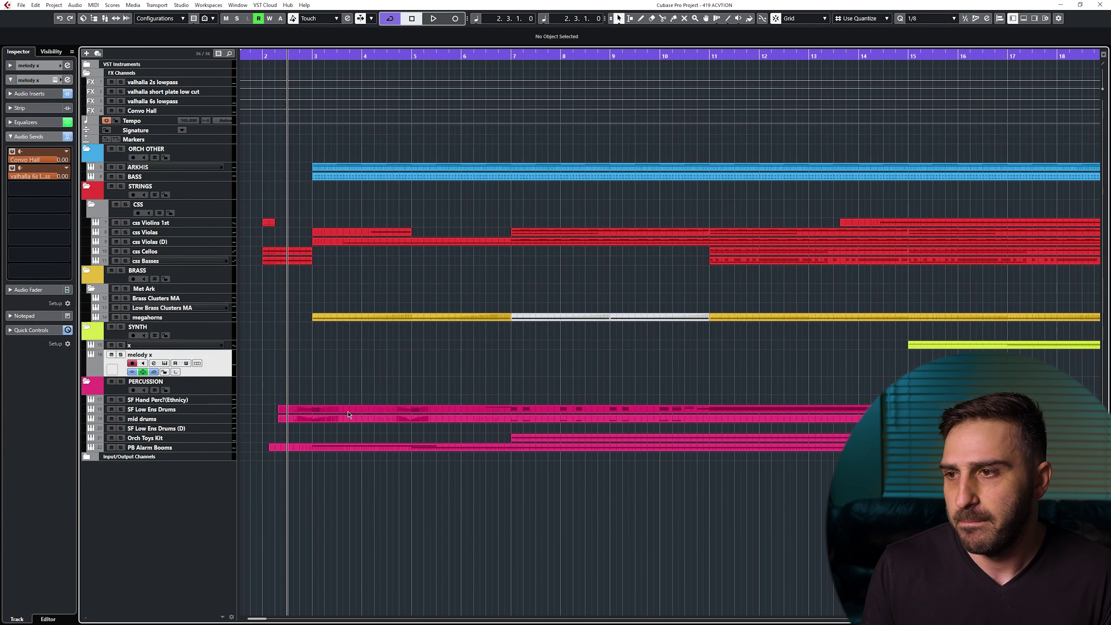
# Solo the SF Low Ens Drums track in the PERCUSSION folder and play it from the third beat of bar 2.
pyautogui.click(198, 411)
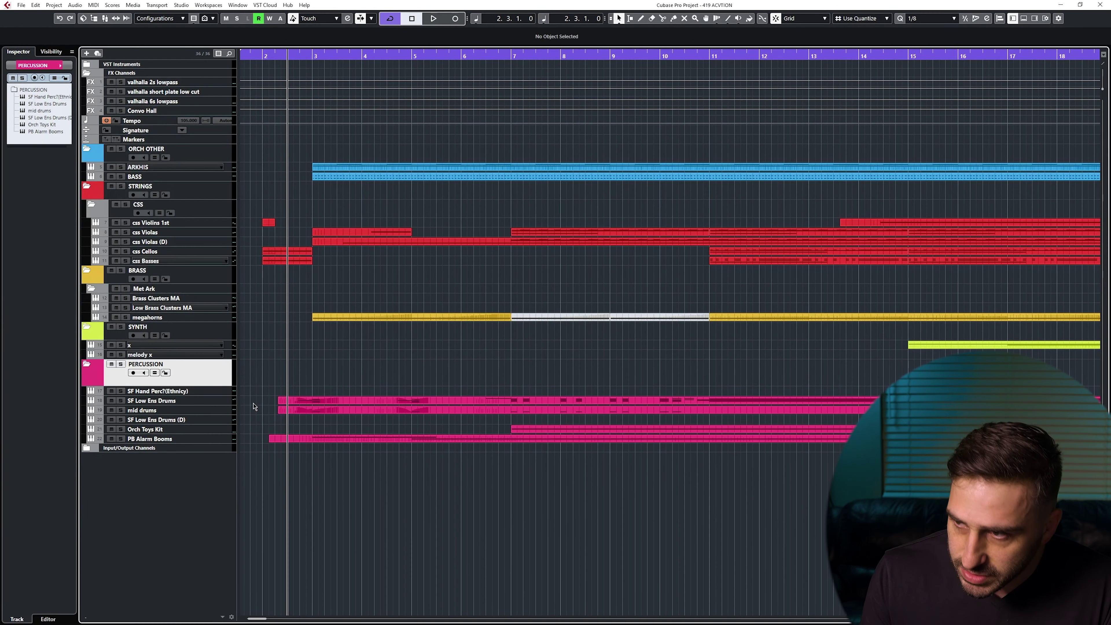
pyautogui.click(201, 386)
pyautogui.press('g')
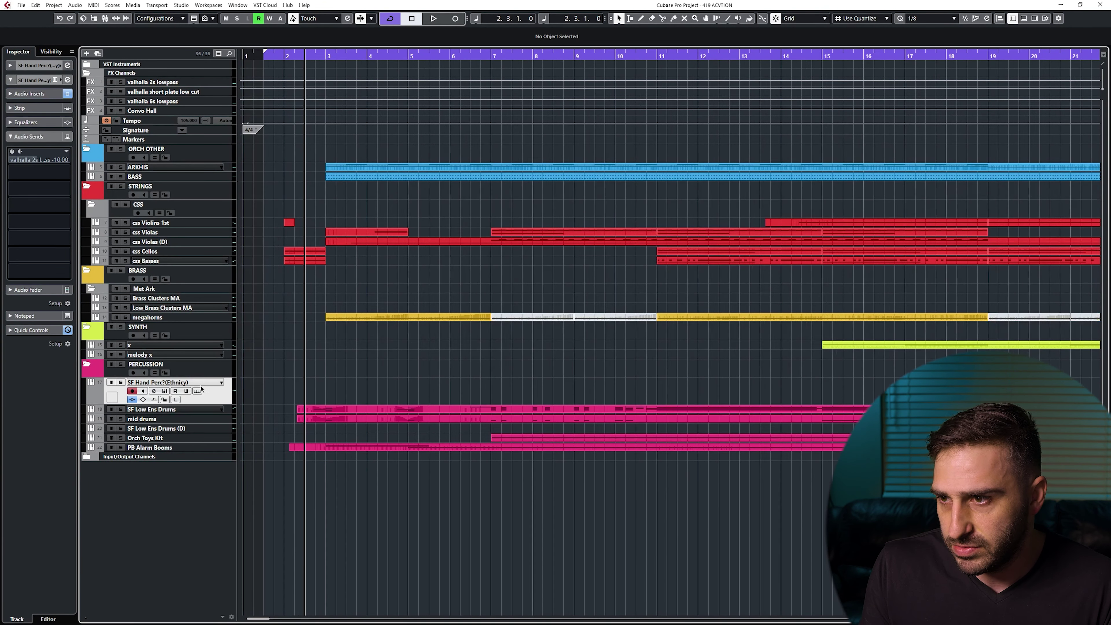
pyautogui.click(223, 409)
pyautogui.press('s')
pyautogui.press('space')
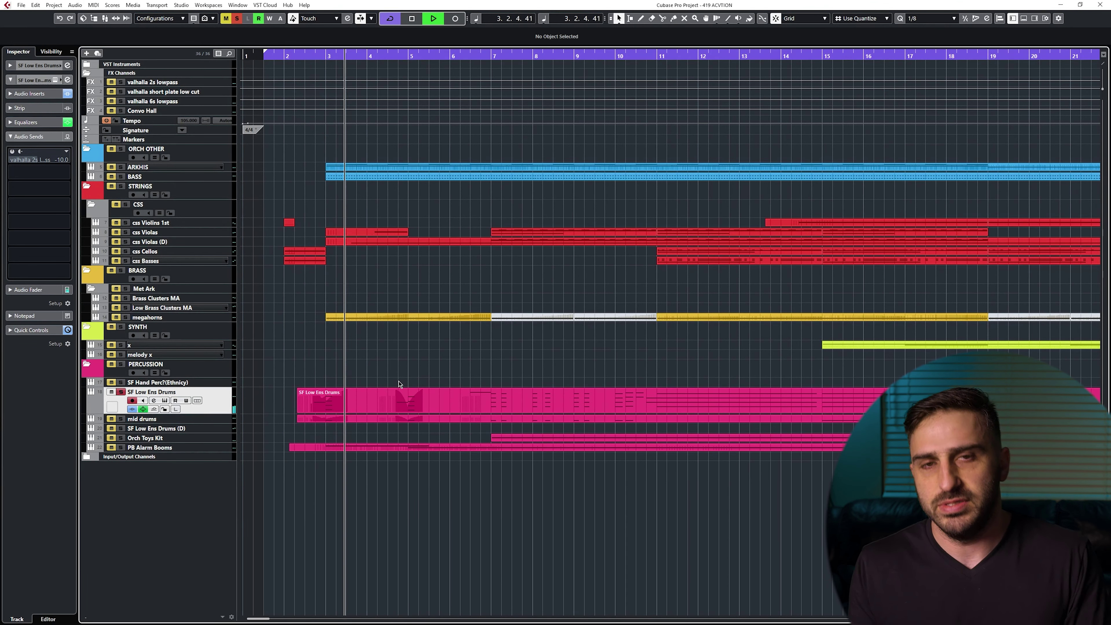
pyautogui.press('space')
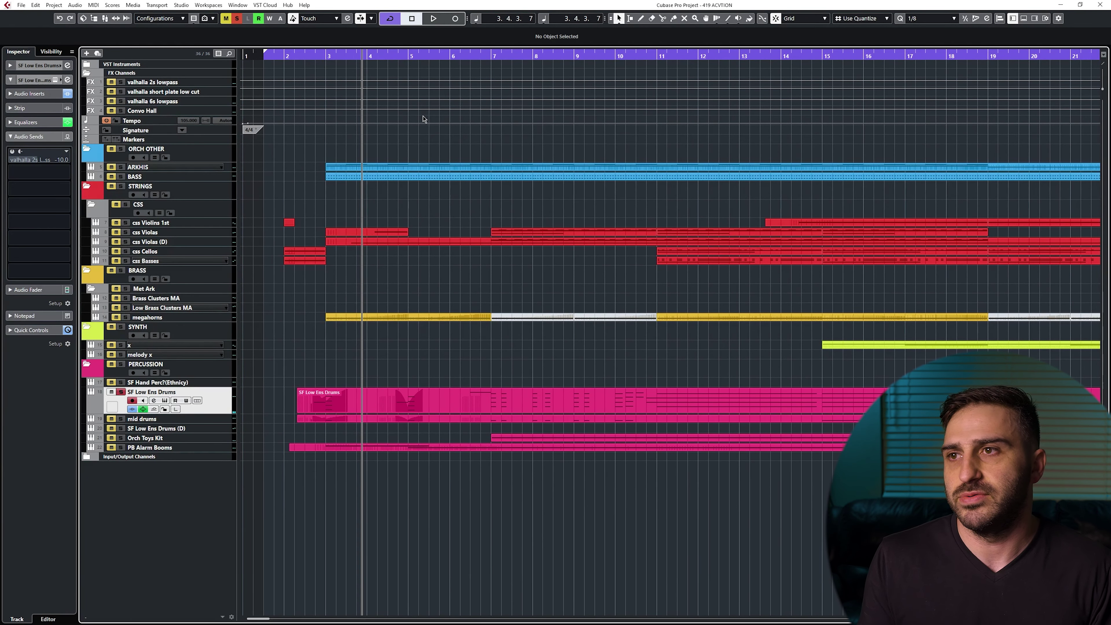
# Move the playhead to bar 5 and show the SF Low Ens Drums track's channel equalizer settings.
pyautogui.moveTo(408, 56); pyautogui.dragTo(409, 74)
pyautogui.moveTo(392, 366); pyautogui.dragTo(427, 360)
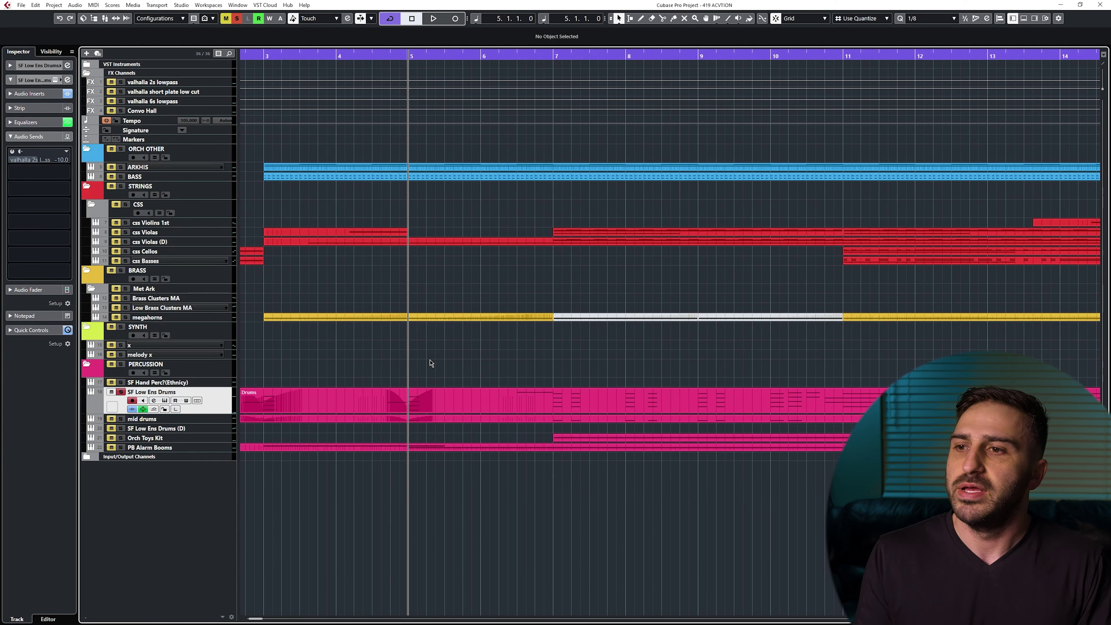
pyautogui.click(26, 122)
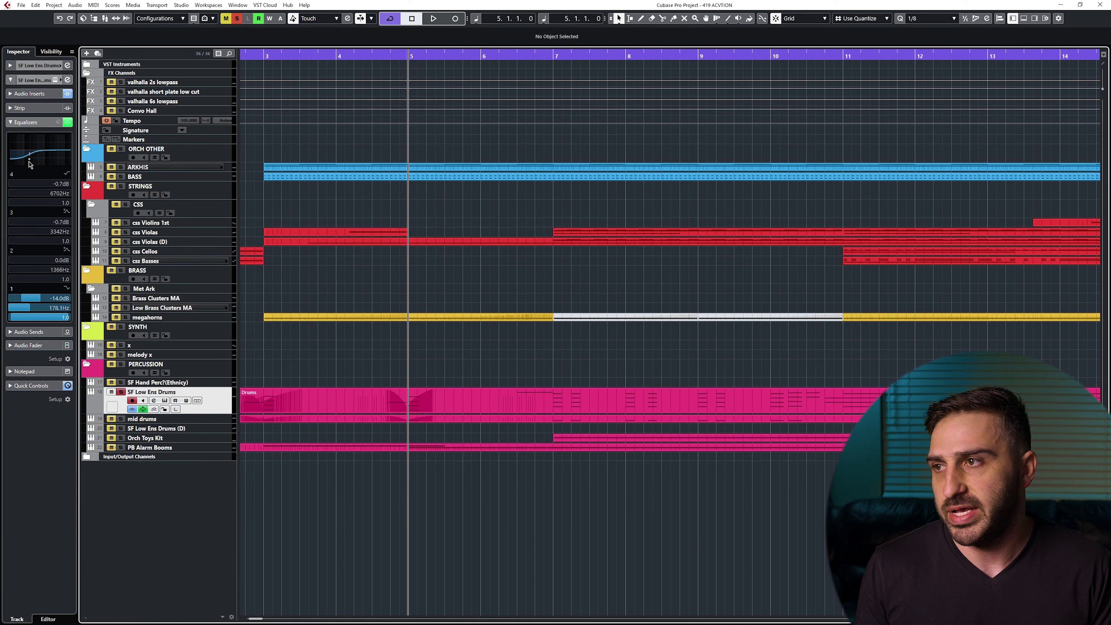
# Open the Acon Digital Equalize 2 insert on the SF Low Ens Drums track and play the drums from bar 5.
pyautogui.click(29, 93)
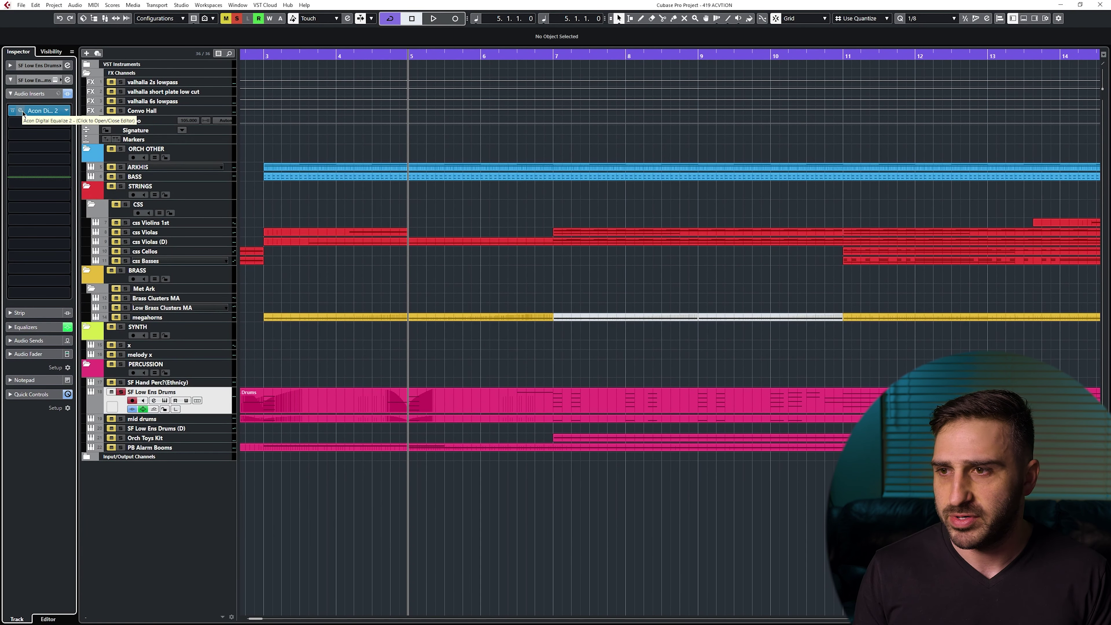
pyautogui.click(21, 111)
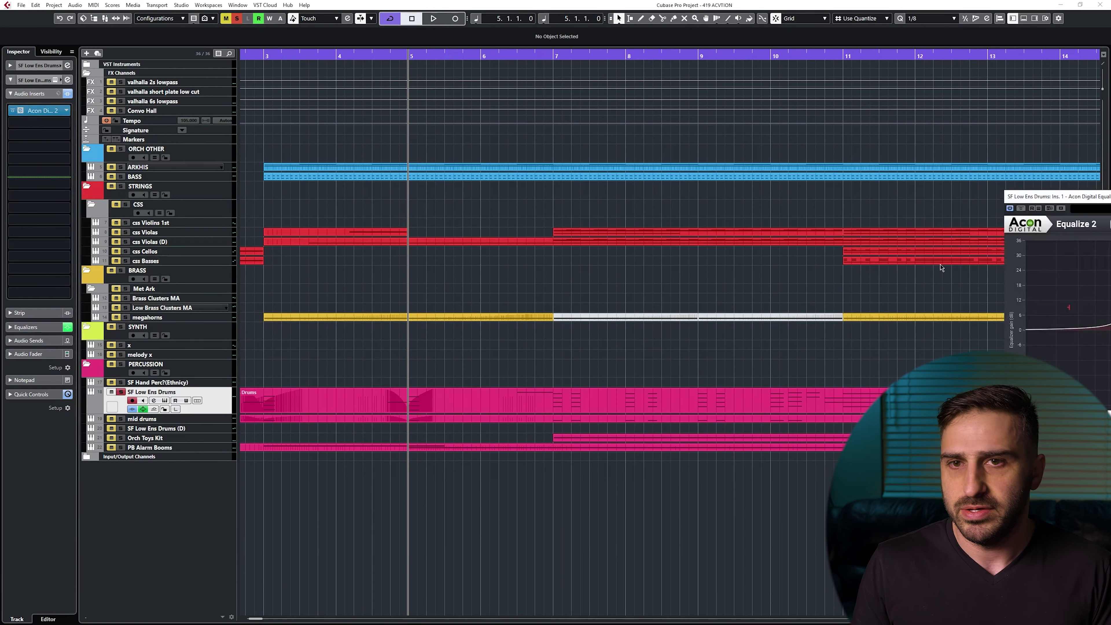
pyautogui.moveTo(1097, 203); pyautogui.dragTo(549, 214)
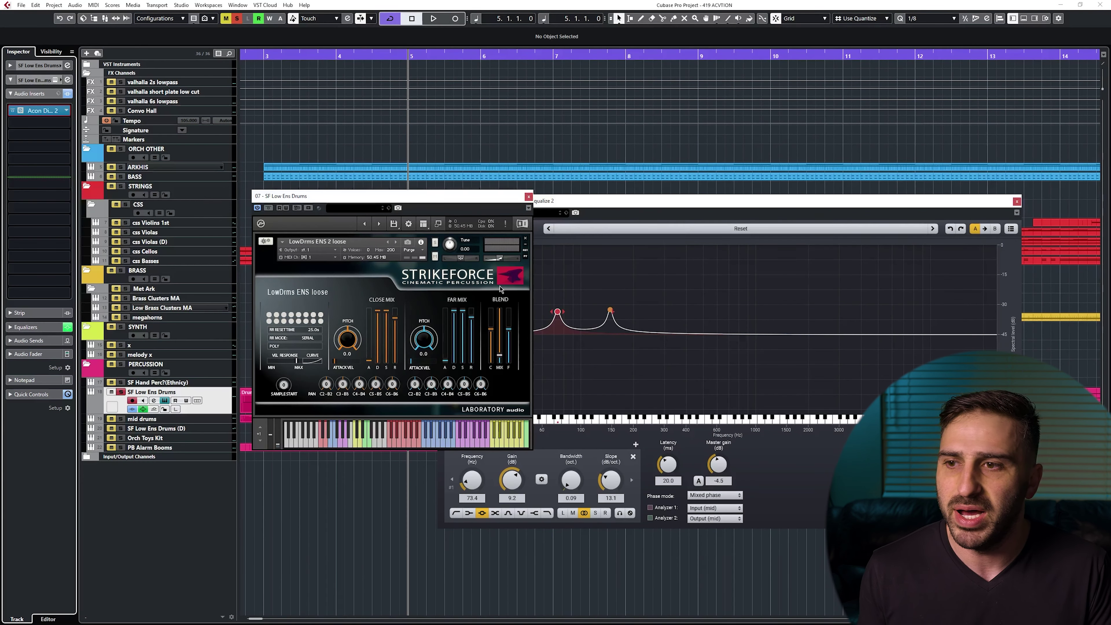
pyautogui.click(528, 197)
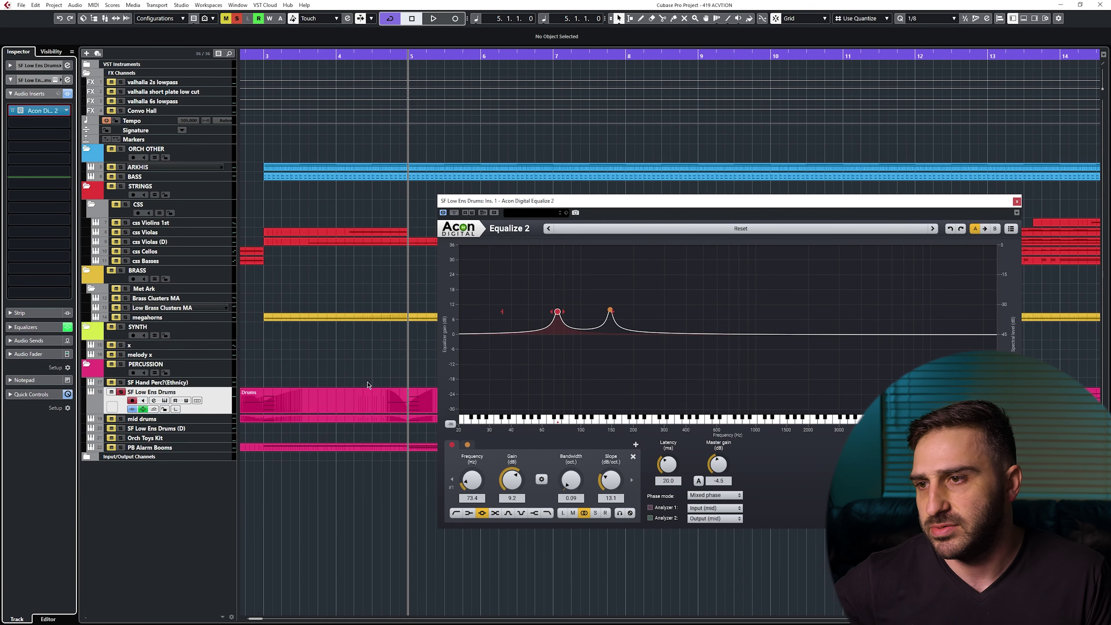
pyautogui.press('space')
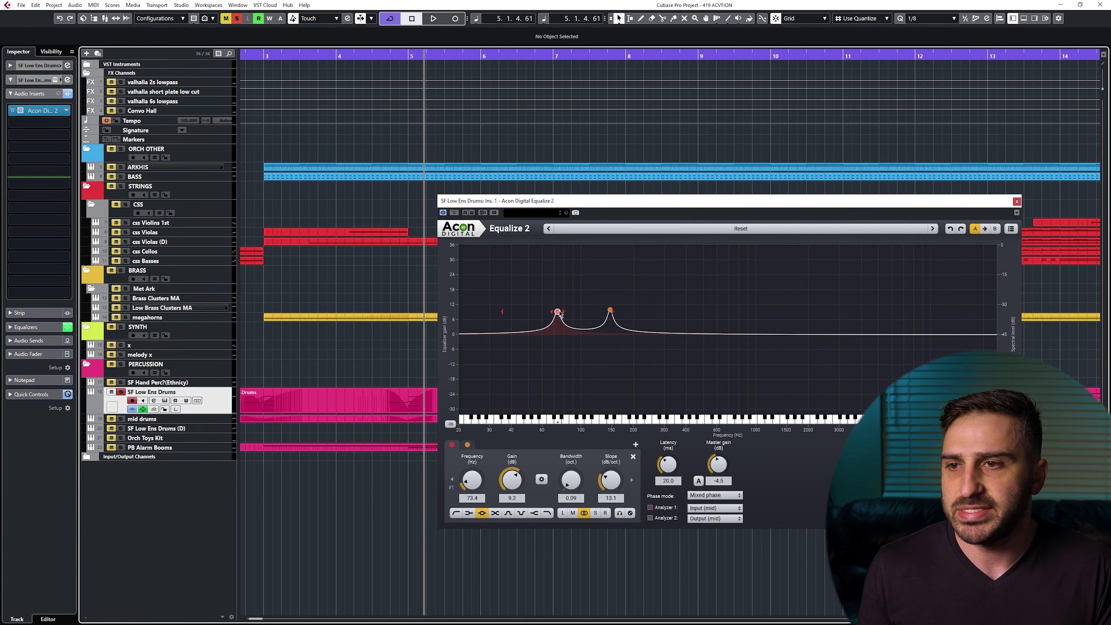
# Try moving the 73.4 Hz boost to 146.8 Hz in Equalize 2, undo the move and close the plug-in.
pyautogui.click(610, 423)
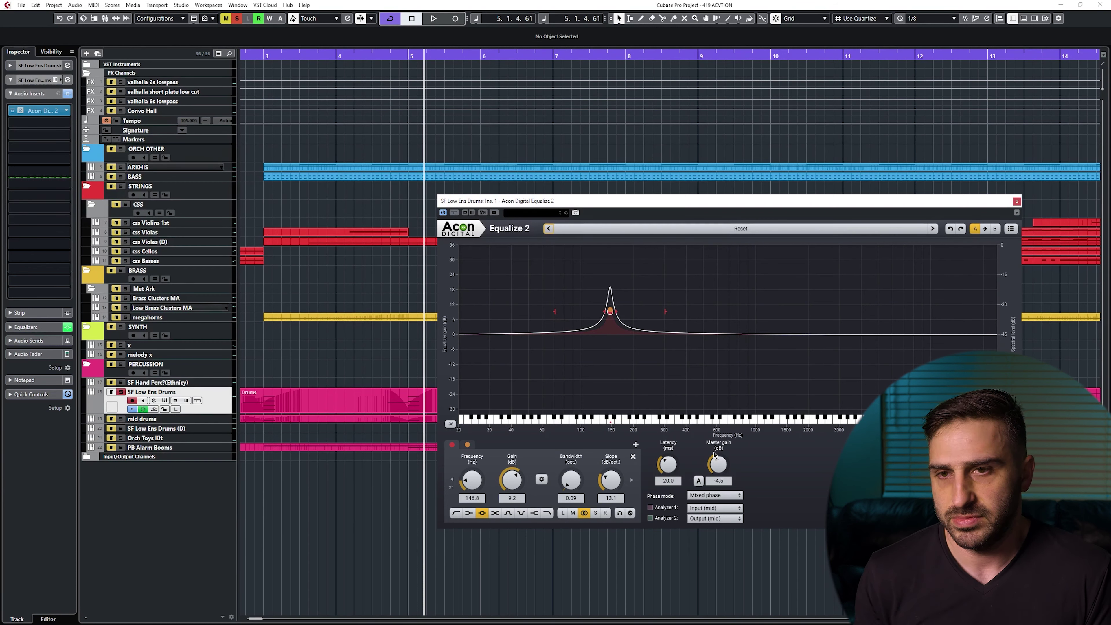
pyautogui.click(950, 229)
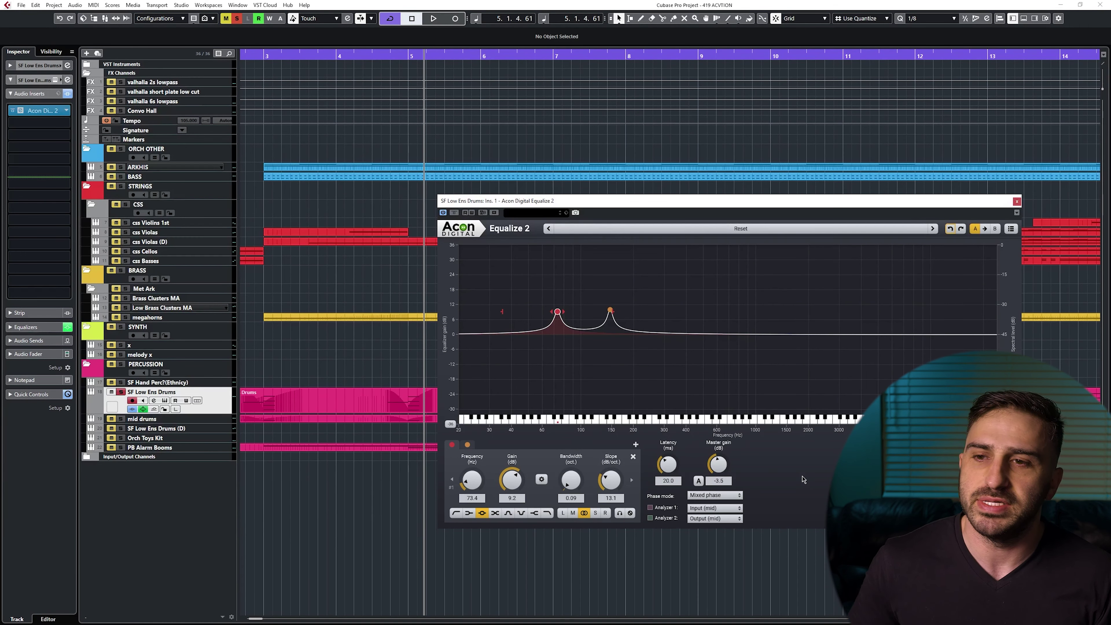
pyautogui.click(1016, 200)
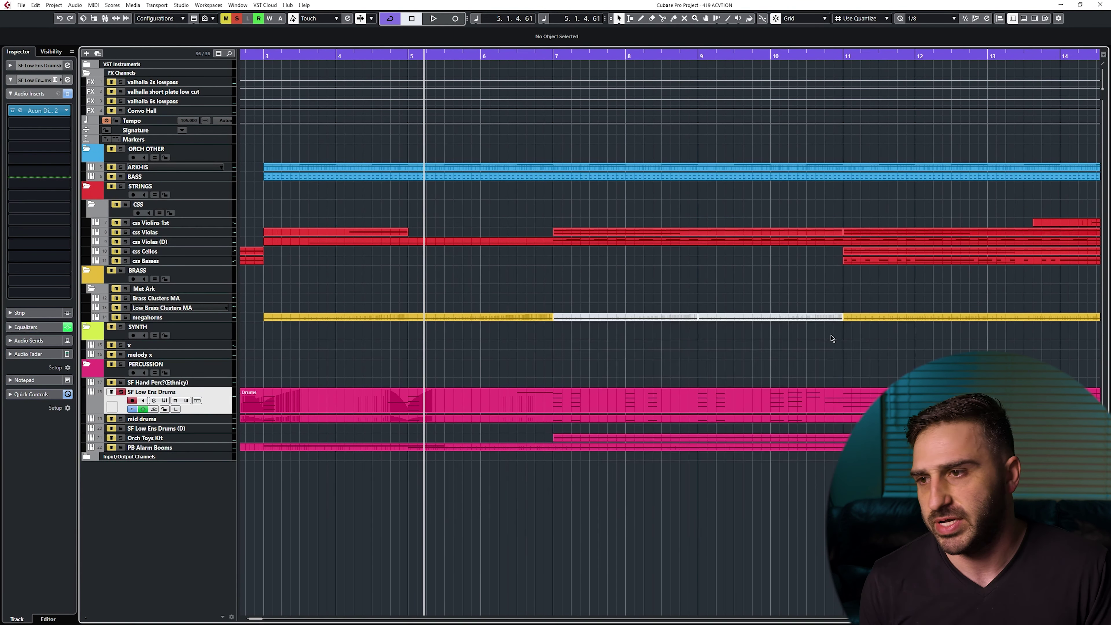
# Switch the solo to the Orch Toys Kit track and play it briefly from bar 7.
pyautogui.click(179, 440)
pyautogui.hscroll(1, 442, 454)
pyautogui.click(529, 58)
pyautogui.press('space')
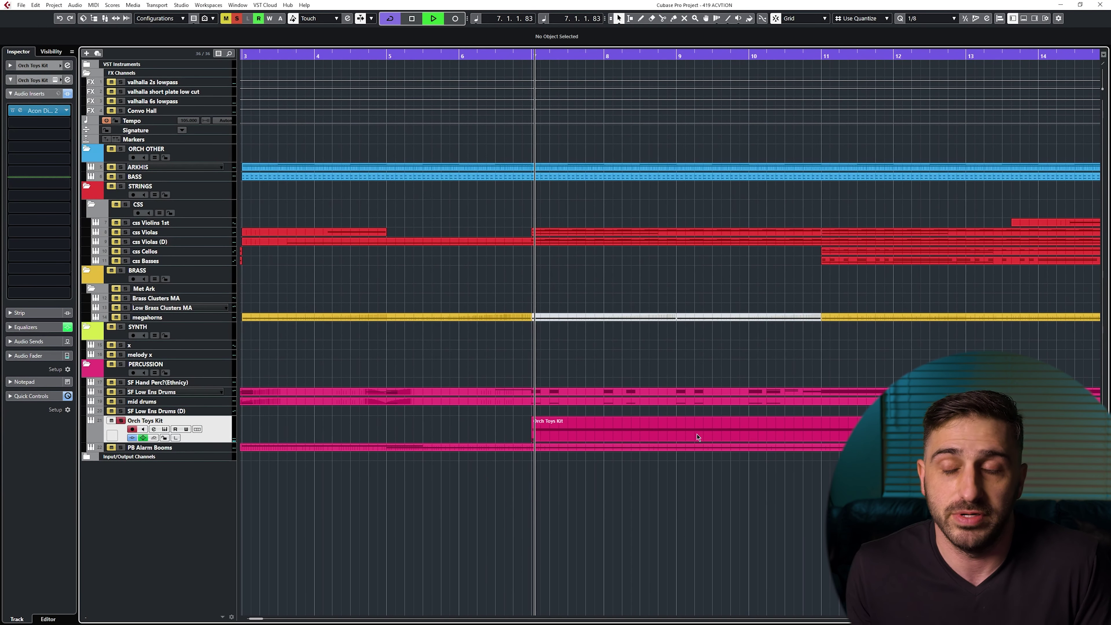
pyautogui.press('space')
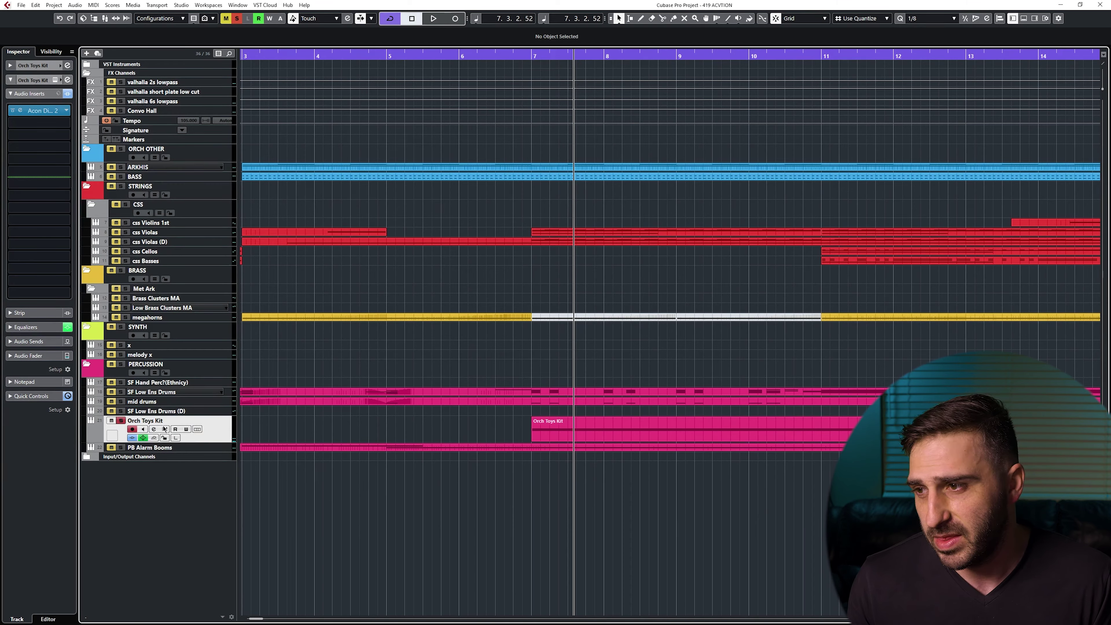
# Examine the Orch Toys Kit part's repeated notes and velocity pattern in the Key Editor.
pyautogui.press('g')
pyautogui.press('g')
pyautogui.press('g')
pyautogui.doubleClick(427, 435)
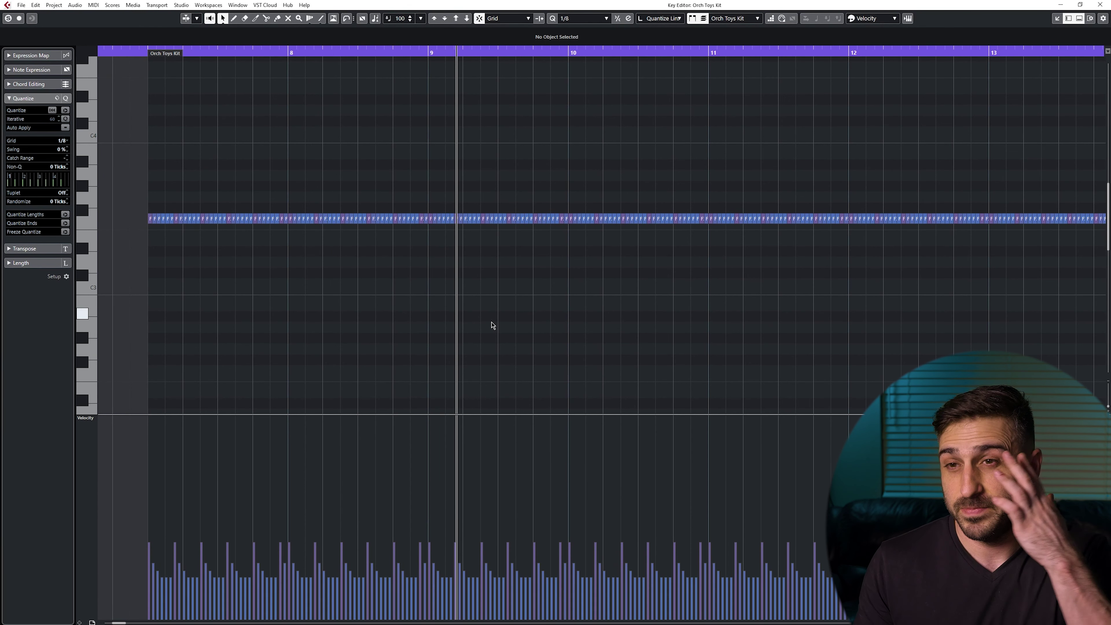
pyautogui.press('g')
pyautogui.press('g')
pyautogui.press('g')
pyautogui.press('g')
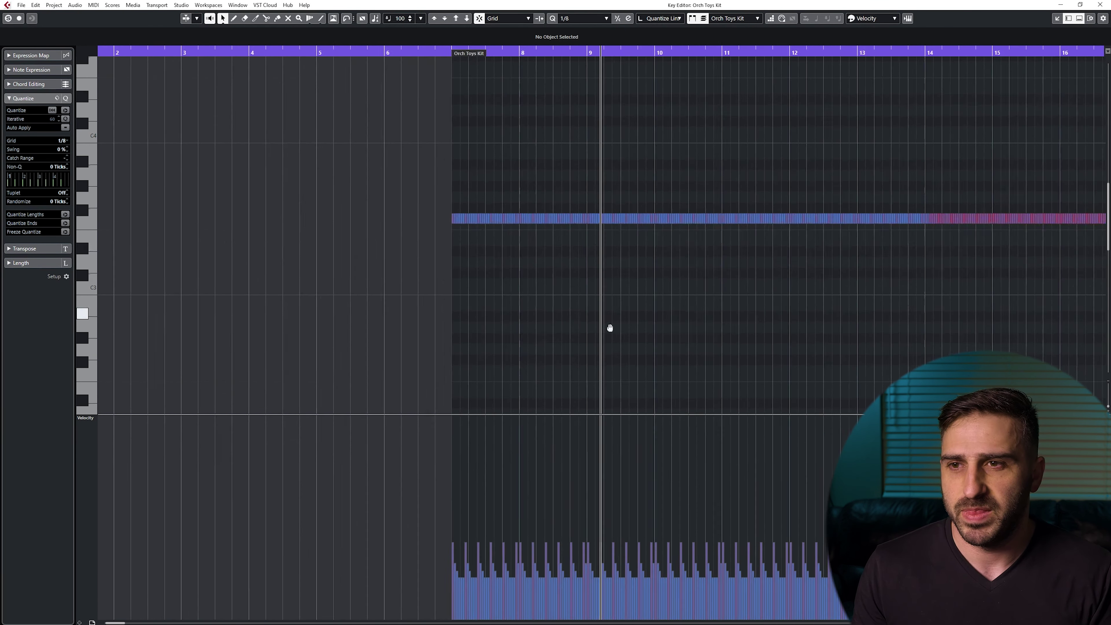
# Play the Orch Toys Kit part from bar 14, close the Key Editor and deselect the part.
pyautogui.moveTo(607, 327); pyautogui.dragTo(446, 335)
pyautogui.click(765, 54)
pyautogui.press('space')
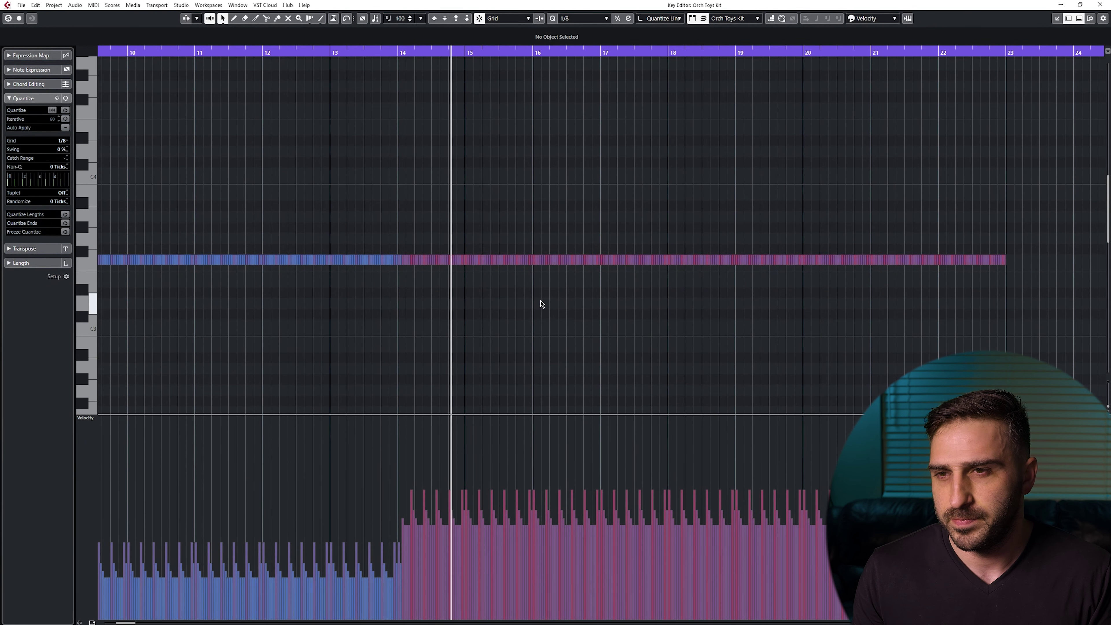
pyautogui.press('space')
pyautogui.press('Escape')
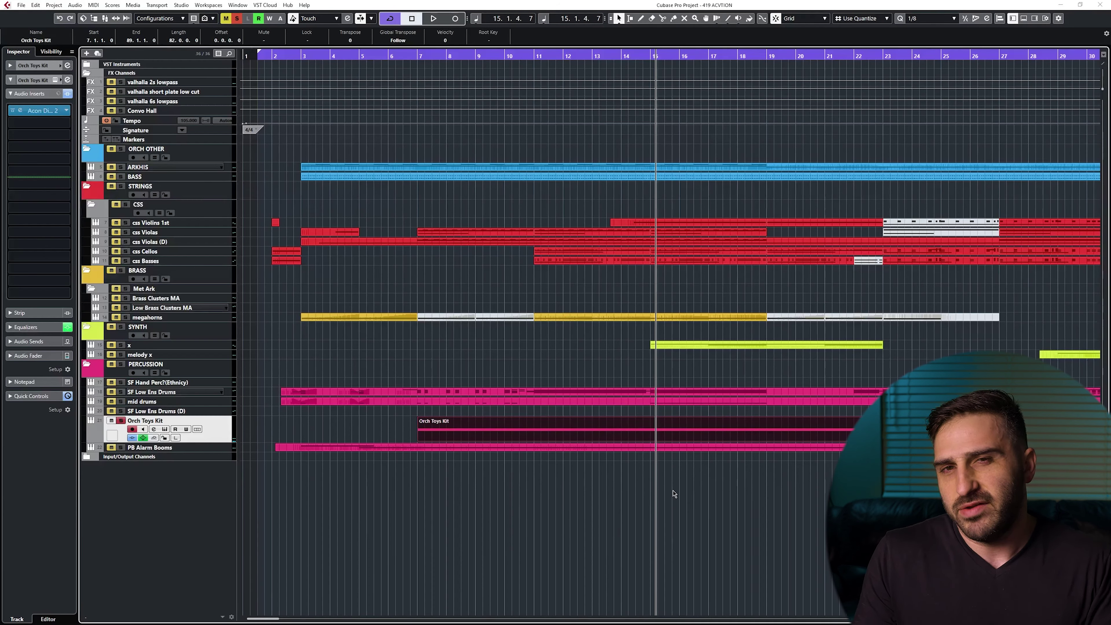
pyautogui.click(645, 508)
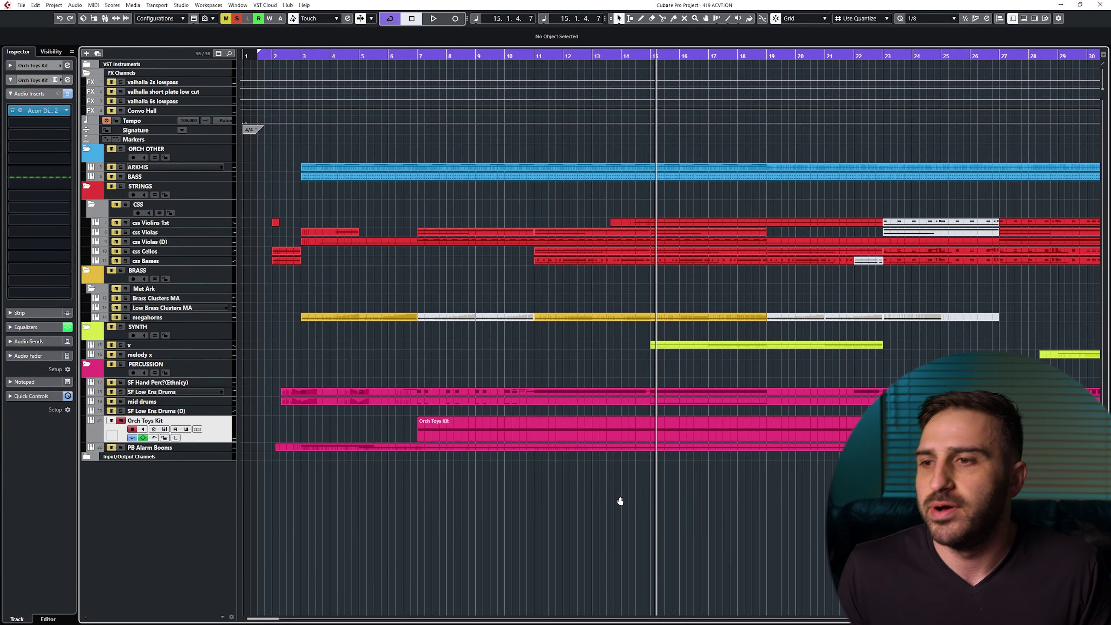
# Move the playhead to bar 7 and inspect the Orch Toys Kit track's Acon Digital Equalize 2 insert before closing it.
pyautogui.moveTo(297, 58); pyautogui.dragTo(418, 94)
pyautogui.click(23, 112)
pyautogui.moveTo(1104, 192); pyautogui.dragTo(374, 202)
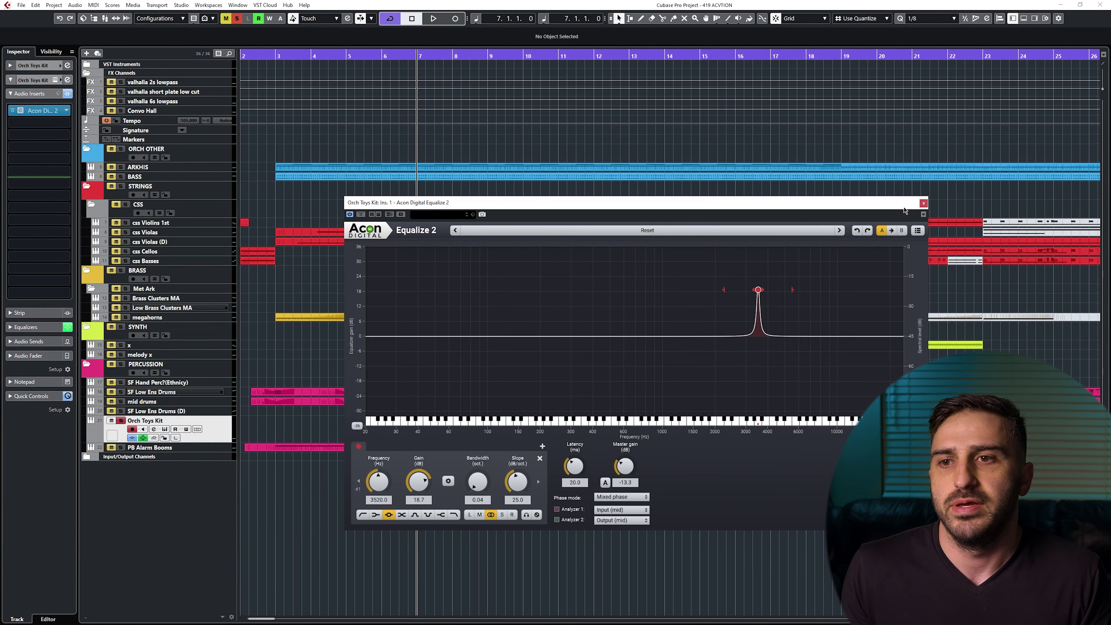
pyautogui.click(923, 204)
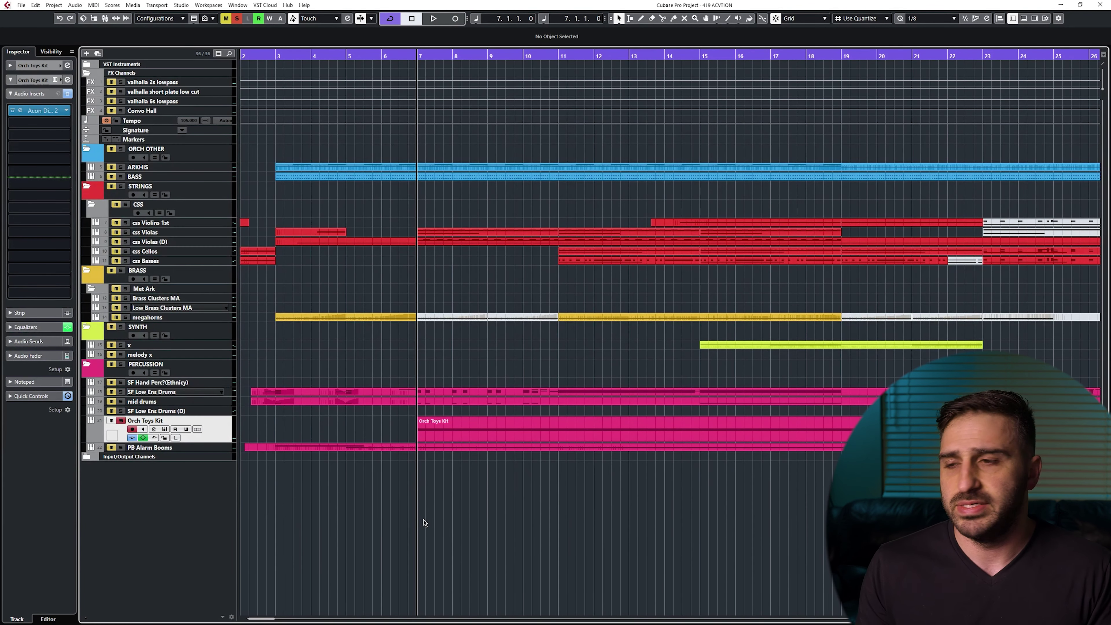
# Unsolo the Orch Toys Kit track, solo the PB Alarm Booms track and play it from the fourth beat of bar 2.
pyautogui.press('s')
pyautogui.click(197, 448)
pyautogui.hscroll(-1, 429, 501)
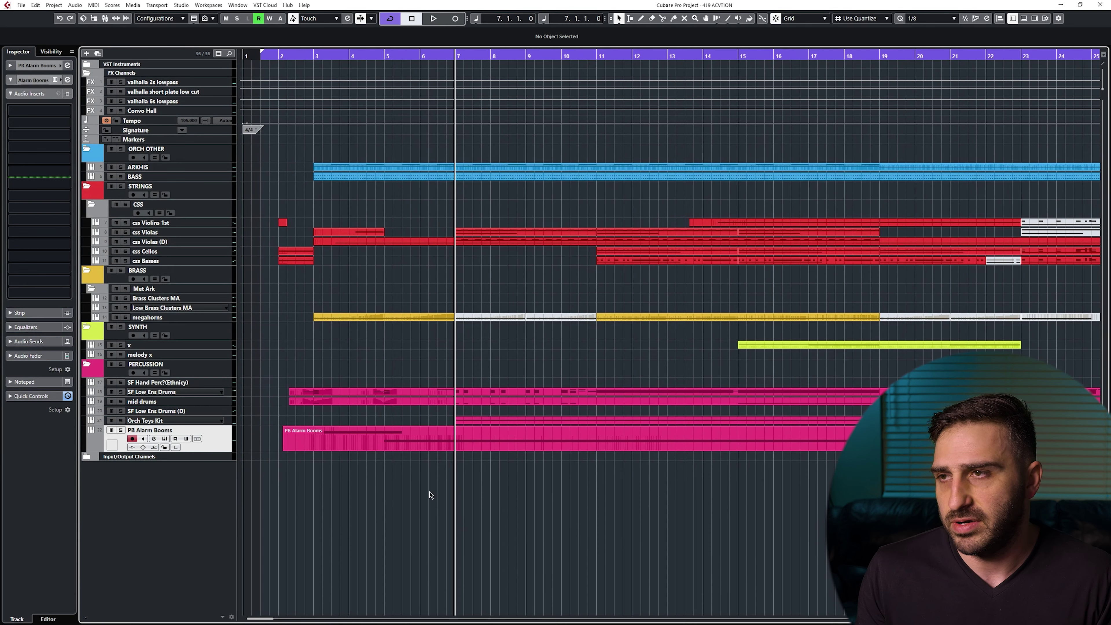
pyautogui.press('s')
pyautogui.moveTo(315, 55); pyautogui.dragTo(434, 86)
pyautogui.press('space')
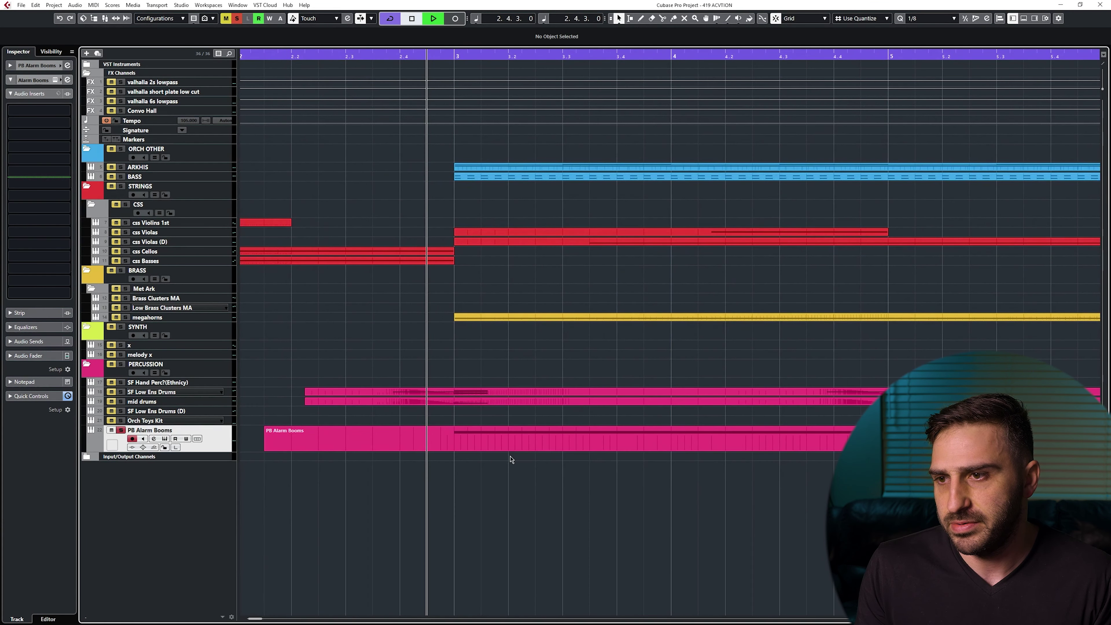
pyautogui.press('g')
pyautogui.press('g')
pyautogui.press('g')
pyautogui.press('space')
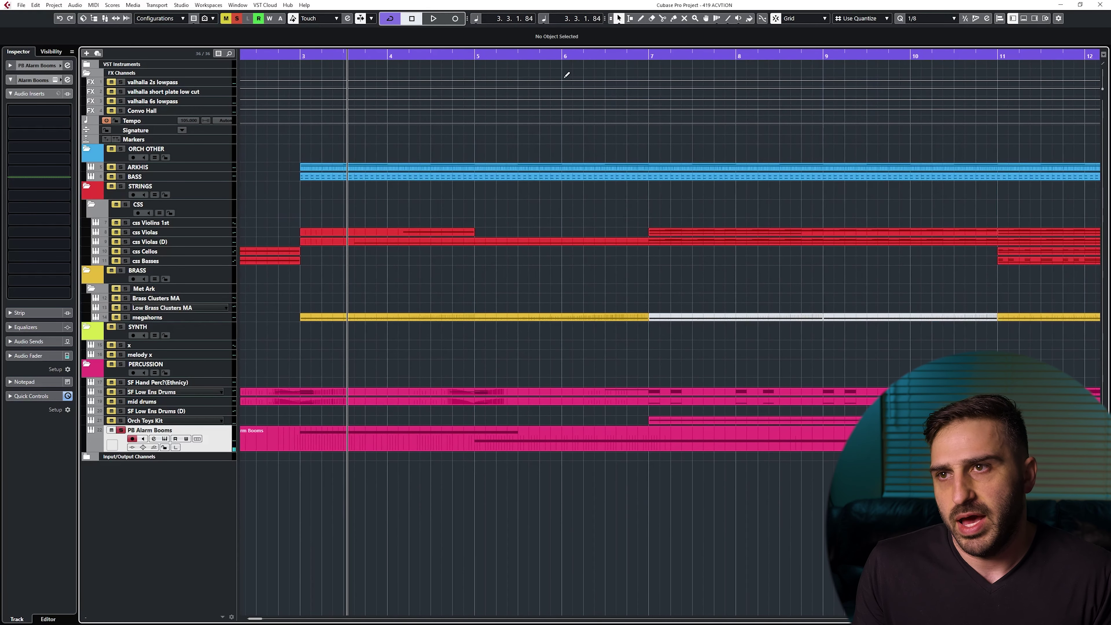
# Play the PB Alarm Booms track from bar 7 and look over its part across the whole arrangement.
pyautogui.moveTo(651, 57); pyautogui.dragTo(656, 66)
pyautogui.hscroll(2, 637, 429)
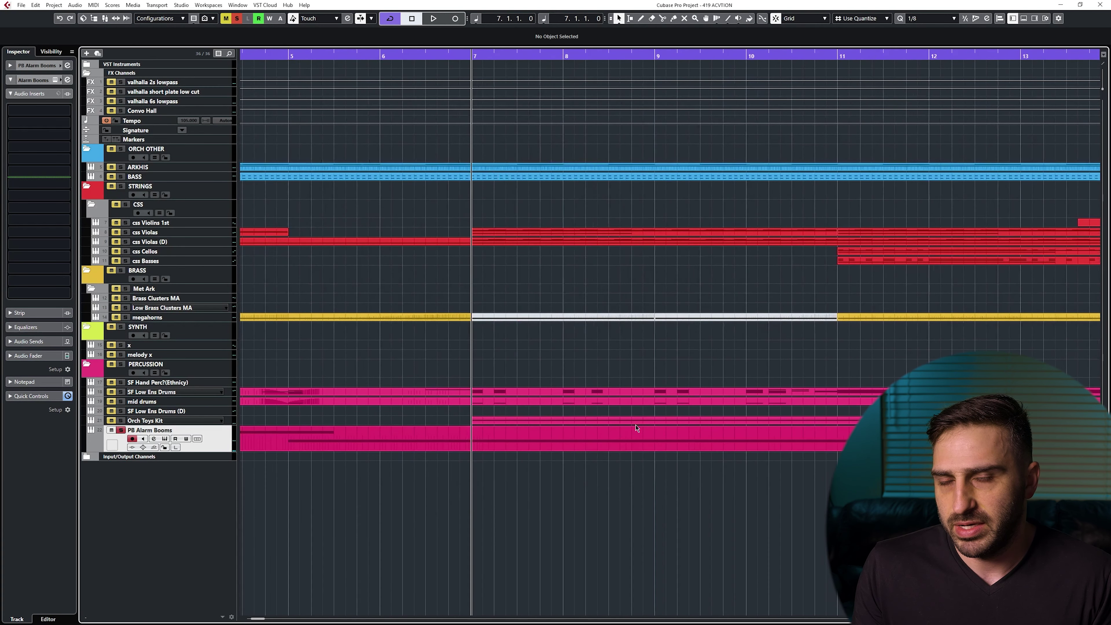
pyautogui.press('g')
pyautogui.press('g')
pyautogui.press('g')
pyautogui.hscroll(2, 761, 492)
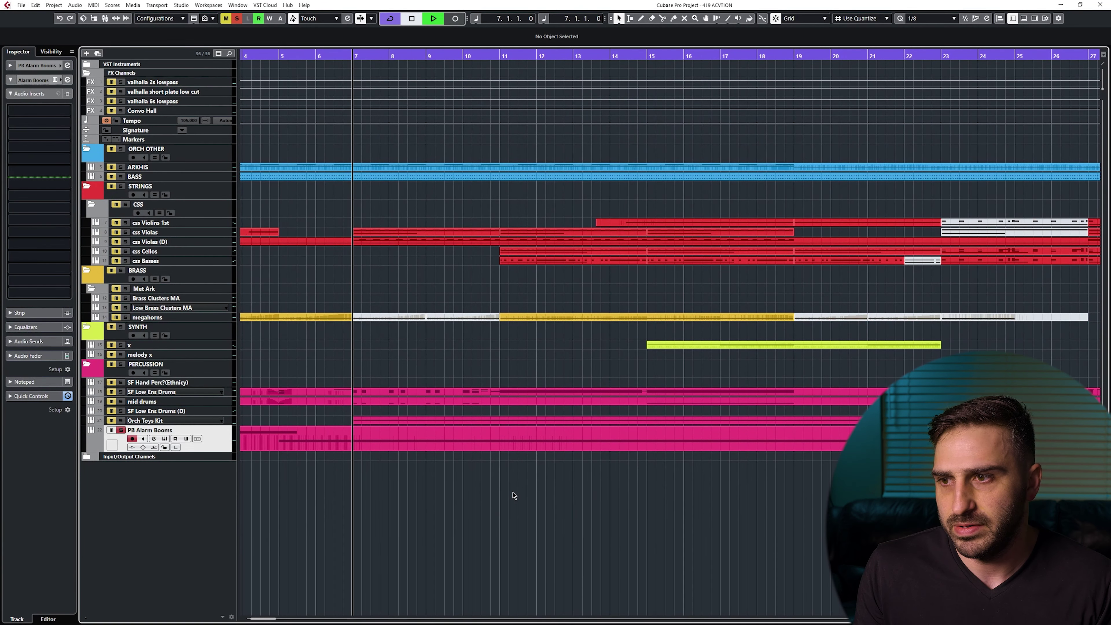
pyautogui.press('g')
pyautogui.press('g')
pyautogui.press('space')
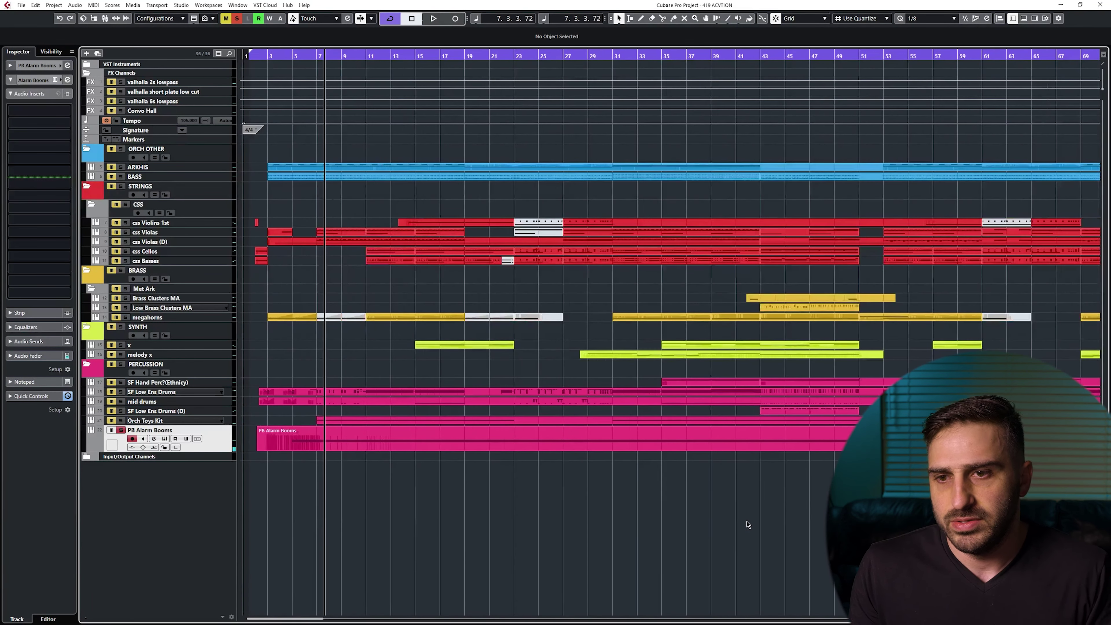
pyautogui.press('g')
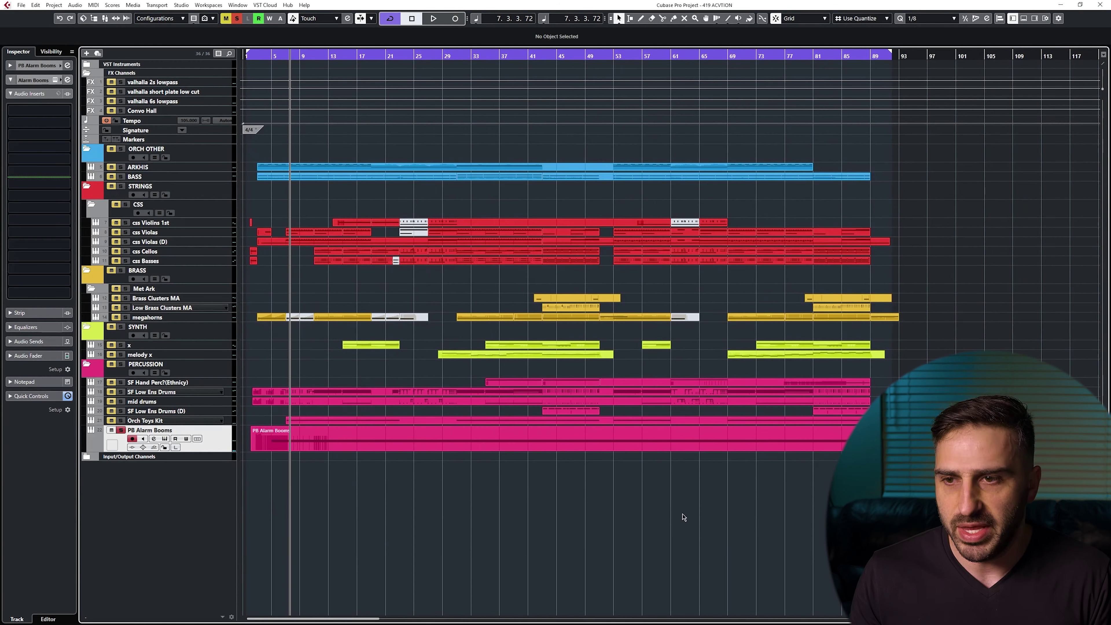
pyautogui.press('h')
pyautogui.press('h')
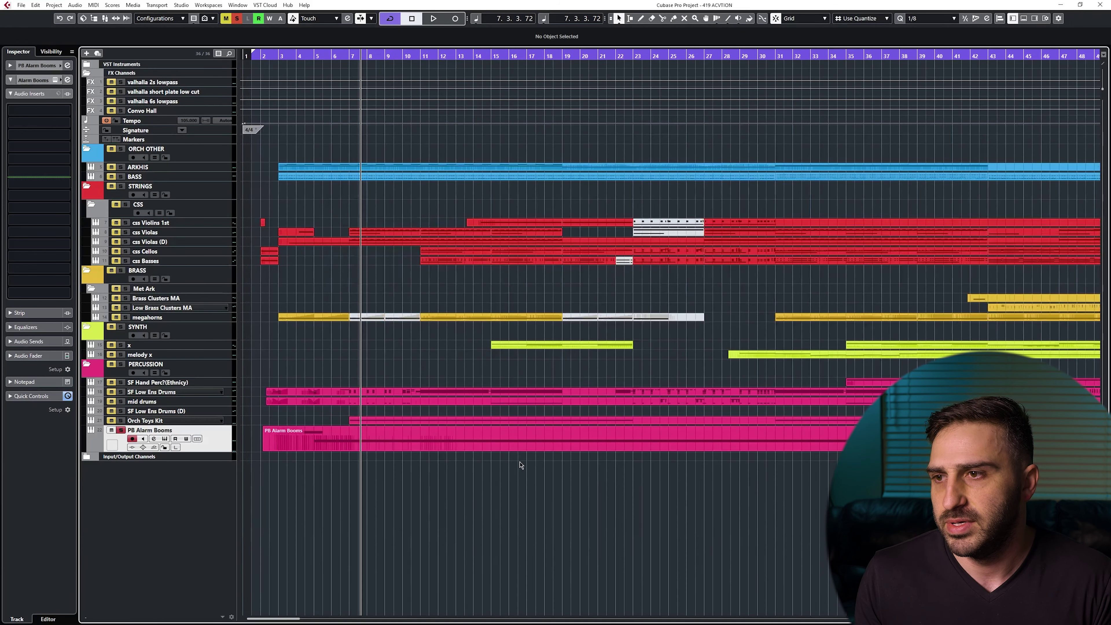
# Unsolo the PB Alarm Booms track, solo the mid drums track and play it from bar 7.
pyautogui.press('s')
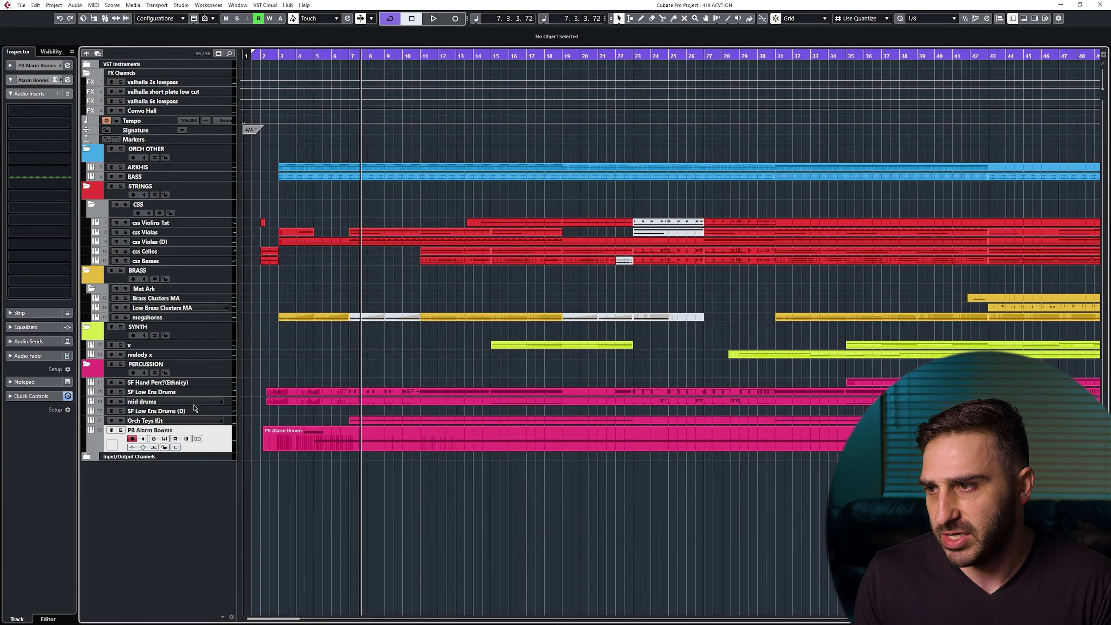
pyautogui.click(187, 412)
pyautogui.click(183, 402)
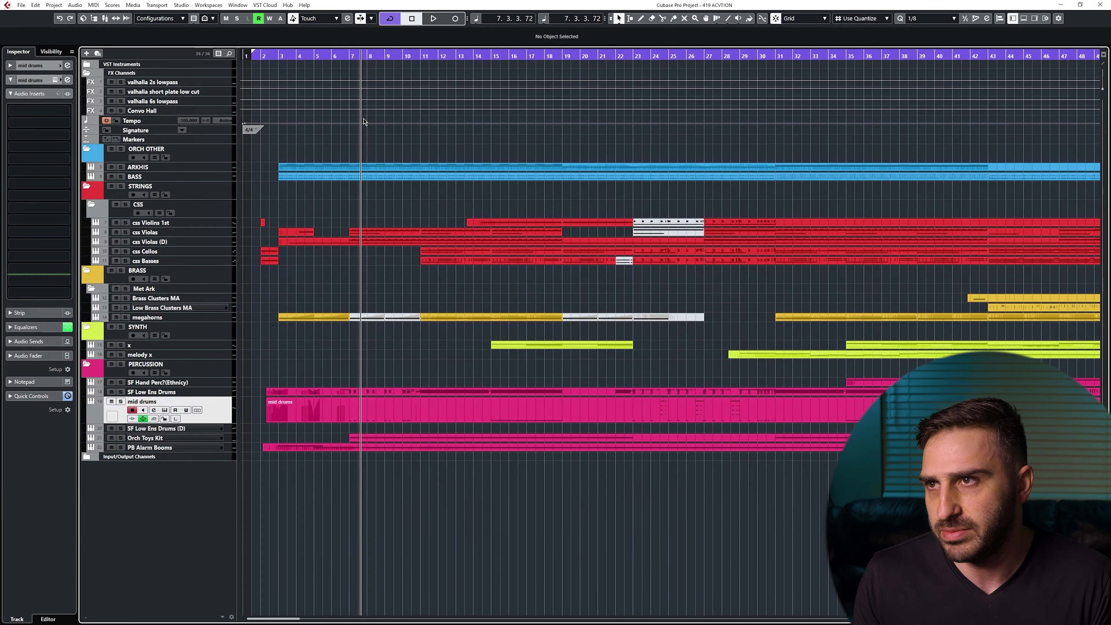
pyautogui.press('s')
pyautogui.press('h')
pyautogui.press('h')
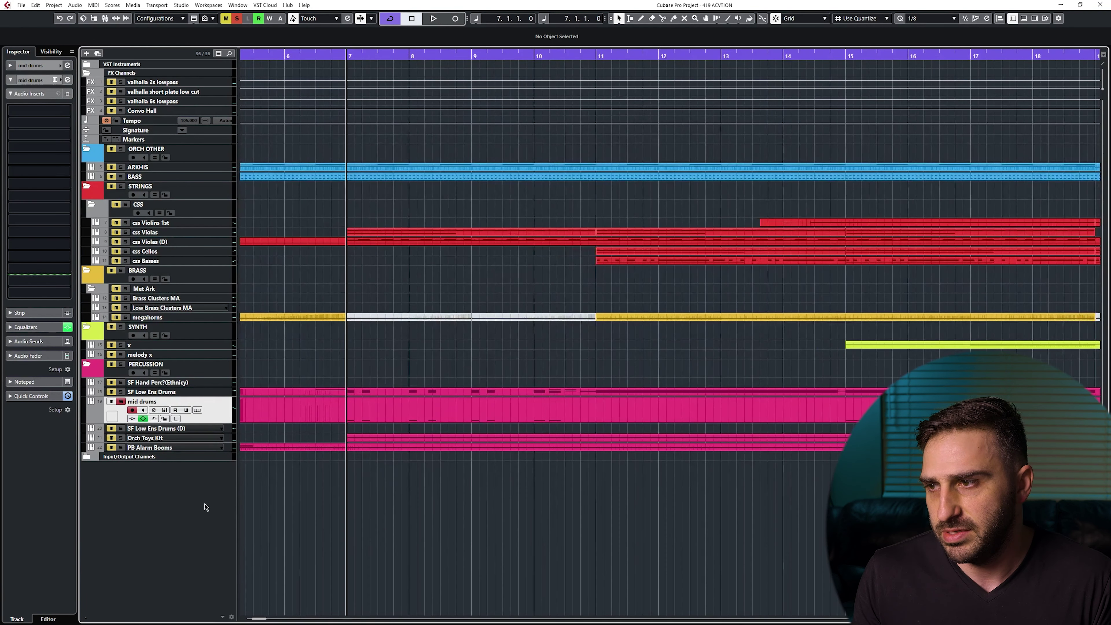
pyautogui.press('space')
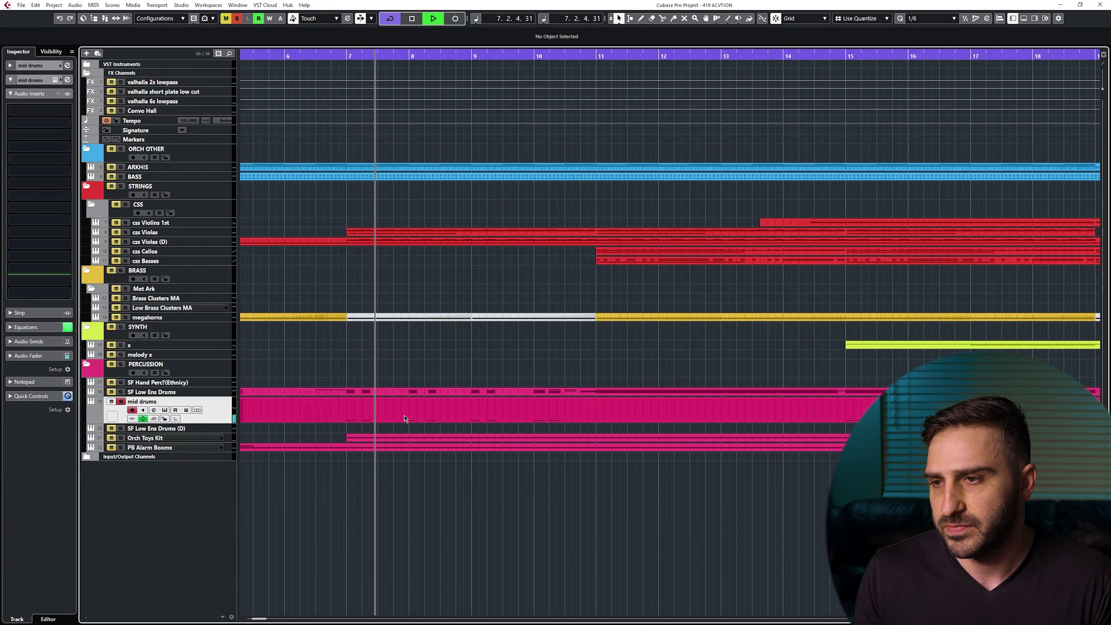
pyautogui.hscroll(1, 462, 517)
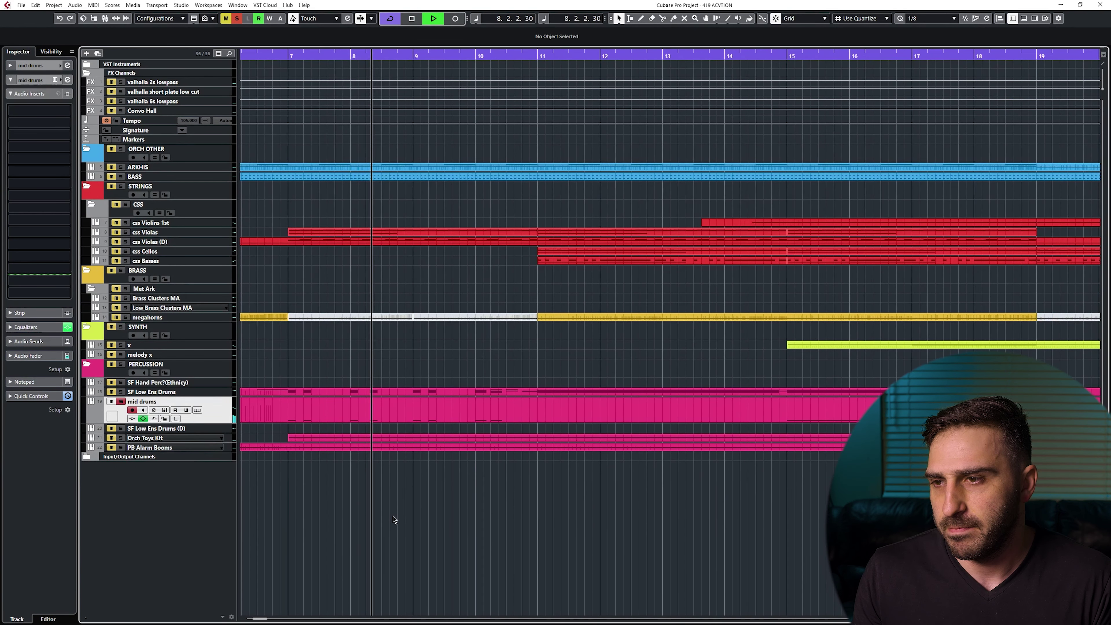
pyautogui.press('space')
# Solo the SF Low Ens Drums track together with the mid drums track and move the playhead to bar 7.
pyautogui.press('s')
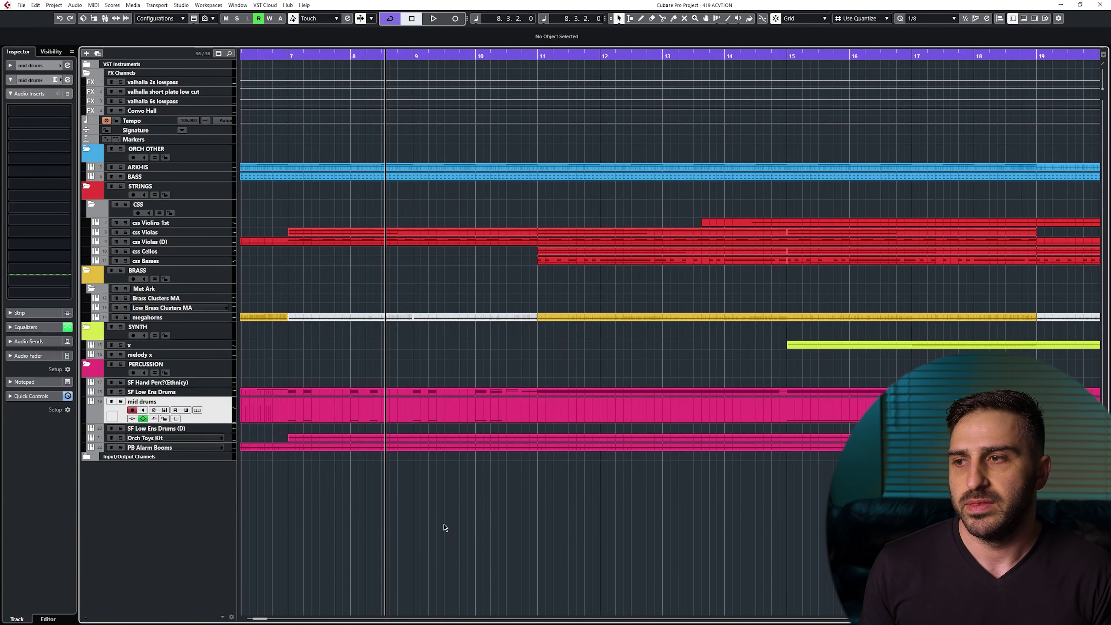
pyautogui.press('s')
pyautogui.click(210, 393)
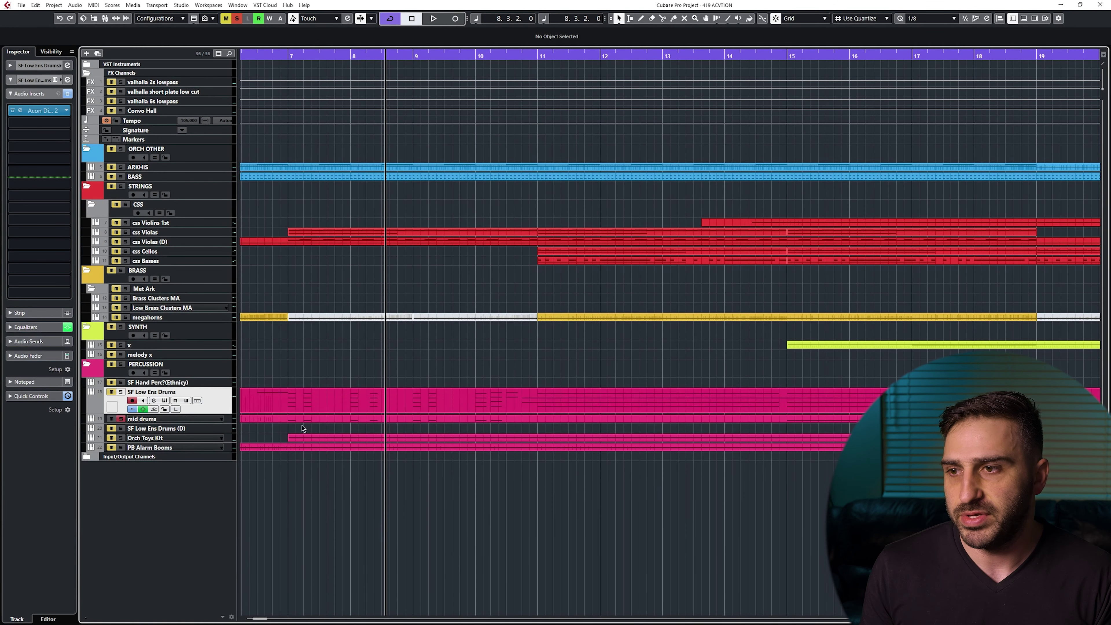
pyautogui.press('s')
pyautogui.moveTo(337, 58); pyautogui.dragTo(289, 75)
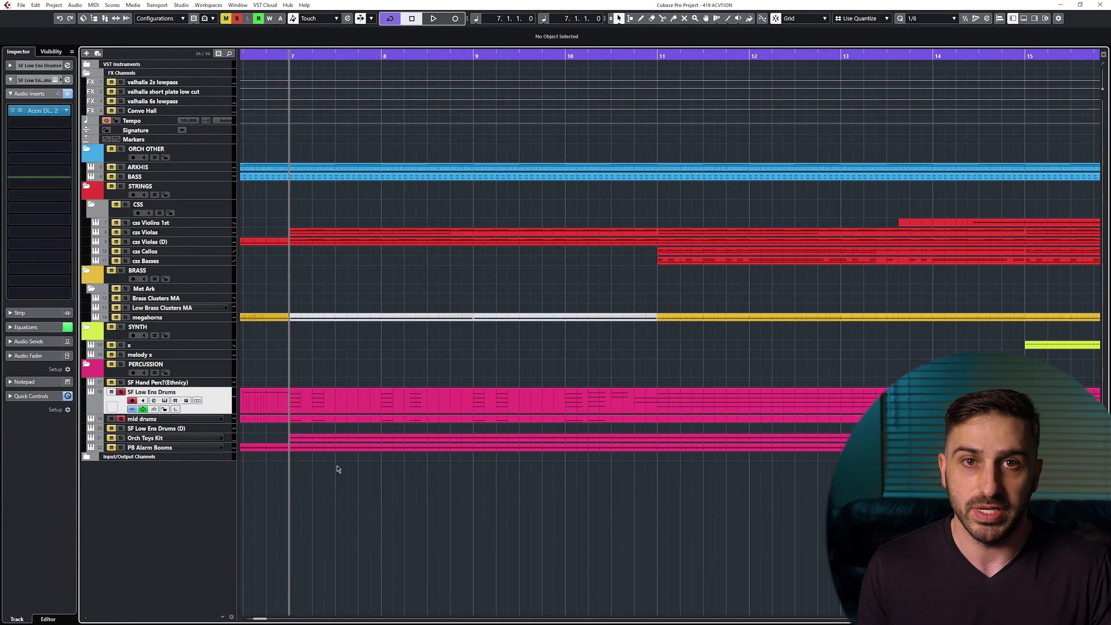
# Play the SF Low Ens Drums from bar 7, toggling the solo of the mid drums track to compare the layers.
pyautogui.press('space')
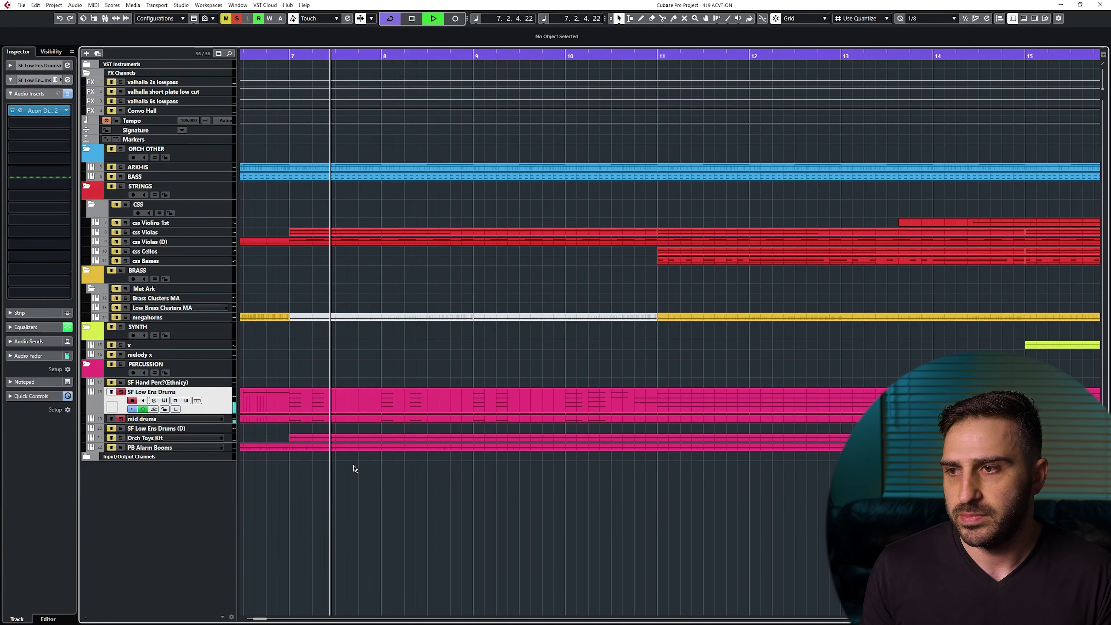
pyautogui.press('space')
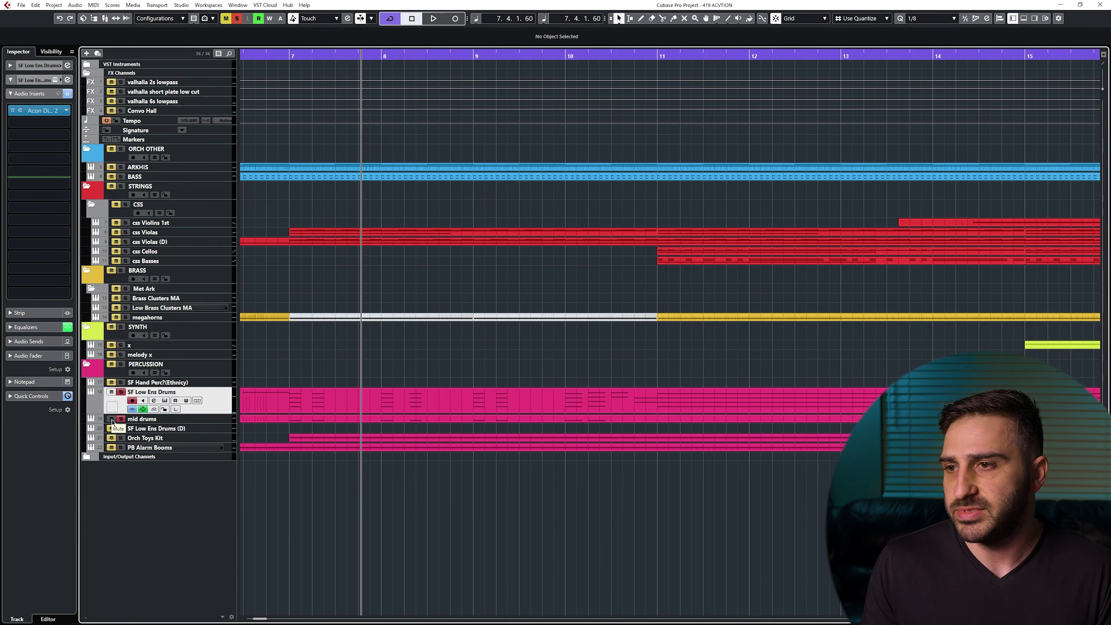
pyautogui.press('space')
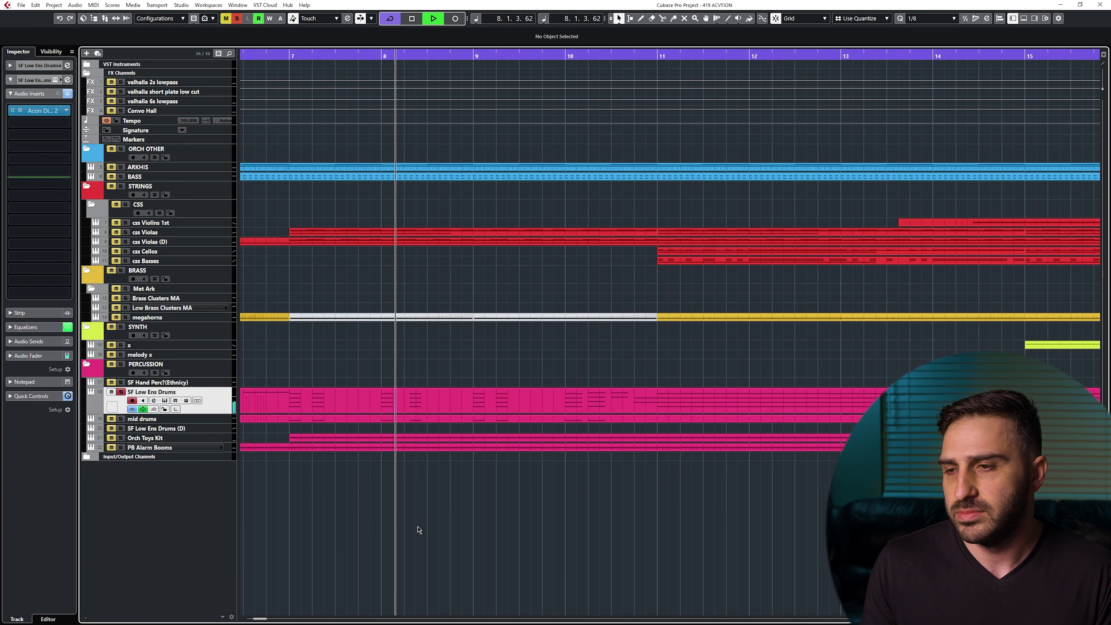
pyautogui.click(121, 419)
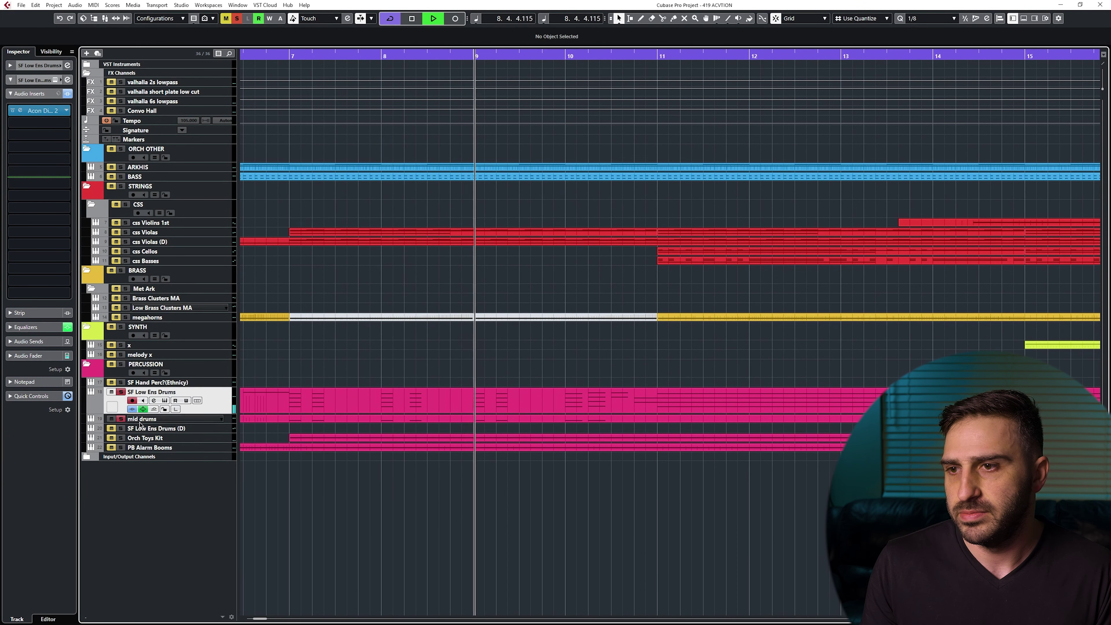
pyautogui.press('space')
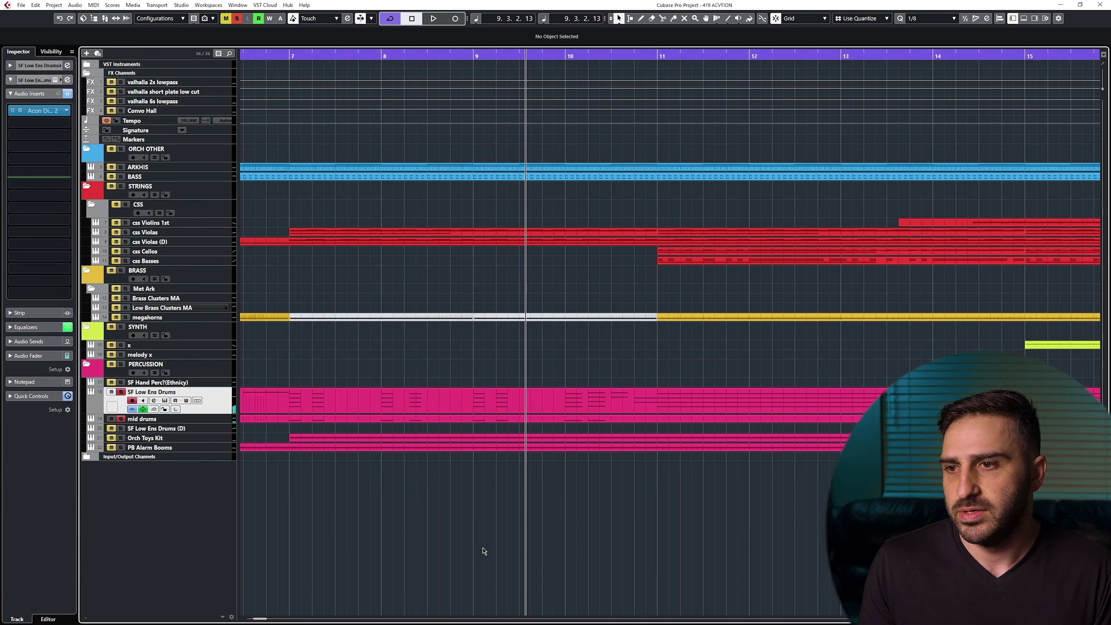
# Clear the drum solos and look over the arrangement up to about bar 42.
pyautogui.press('s')
pyautogui.press('g')
pyautogui.press('g')
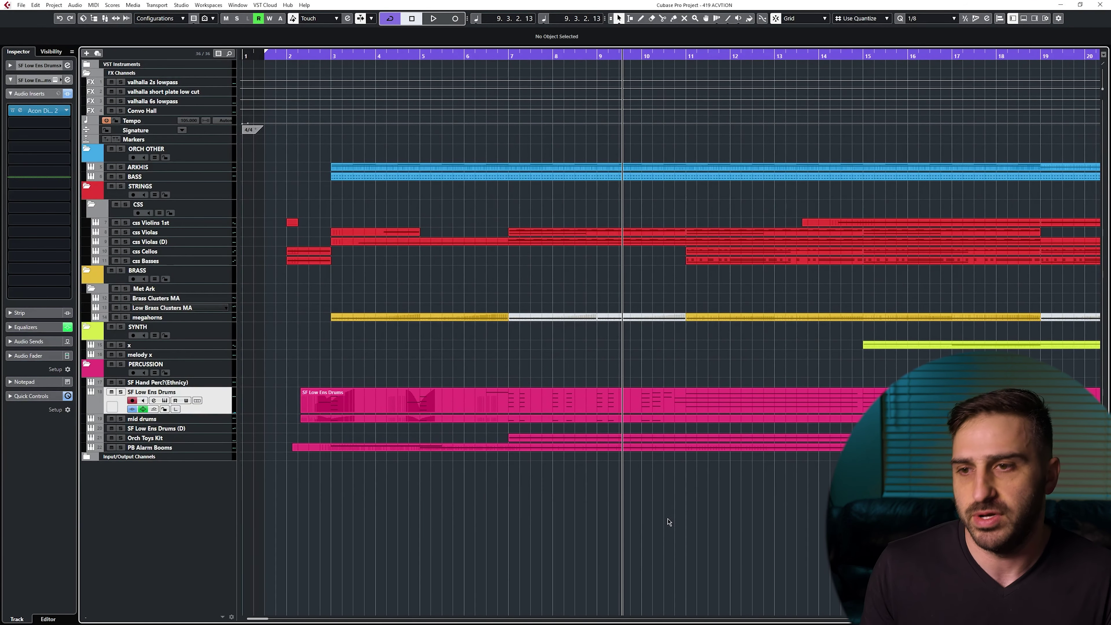
pyautogui.hscroll(6, 667, 521)
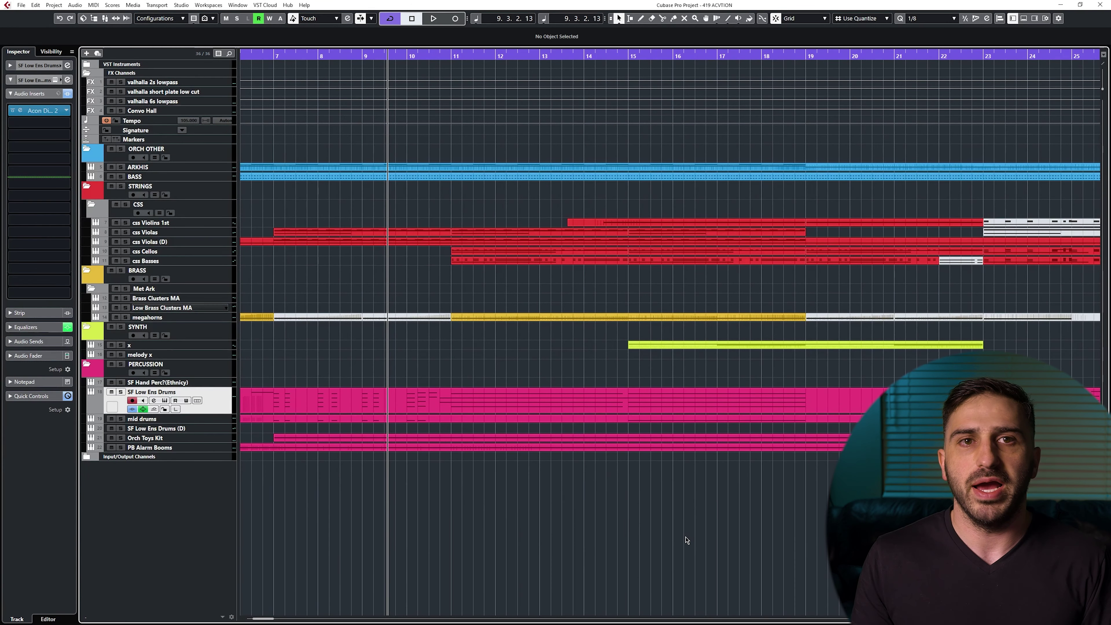
pyautogui.scroll(-4, 664, 488)
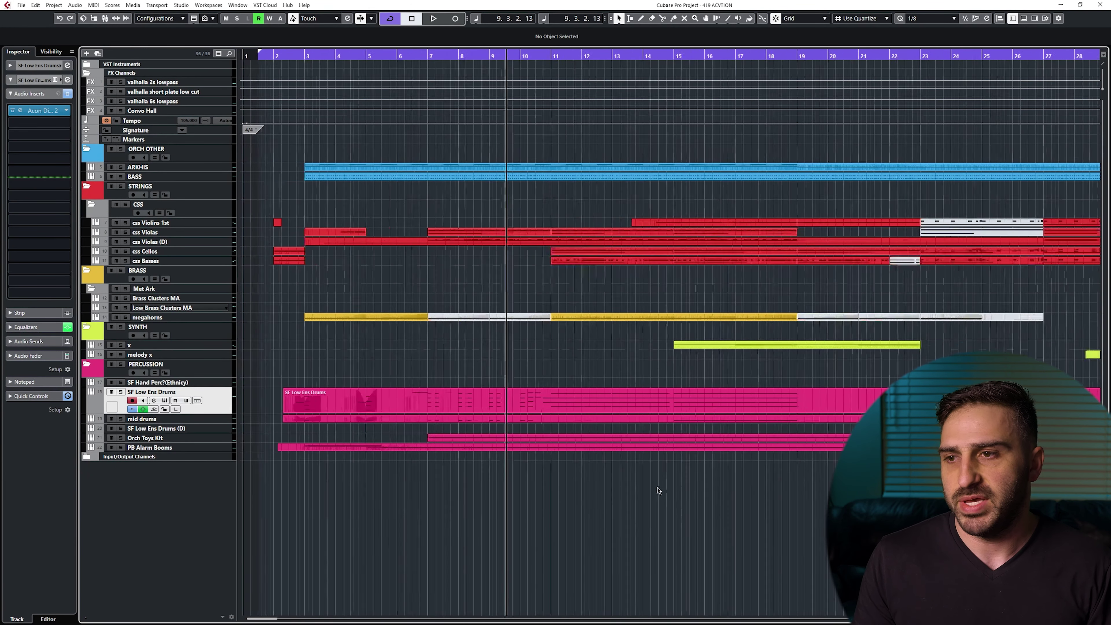
pyautogui.hscroll(3, 655, 490)
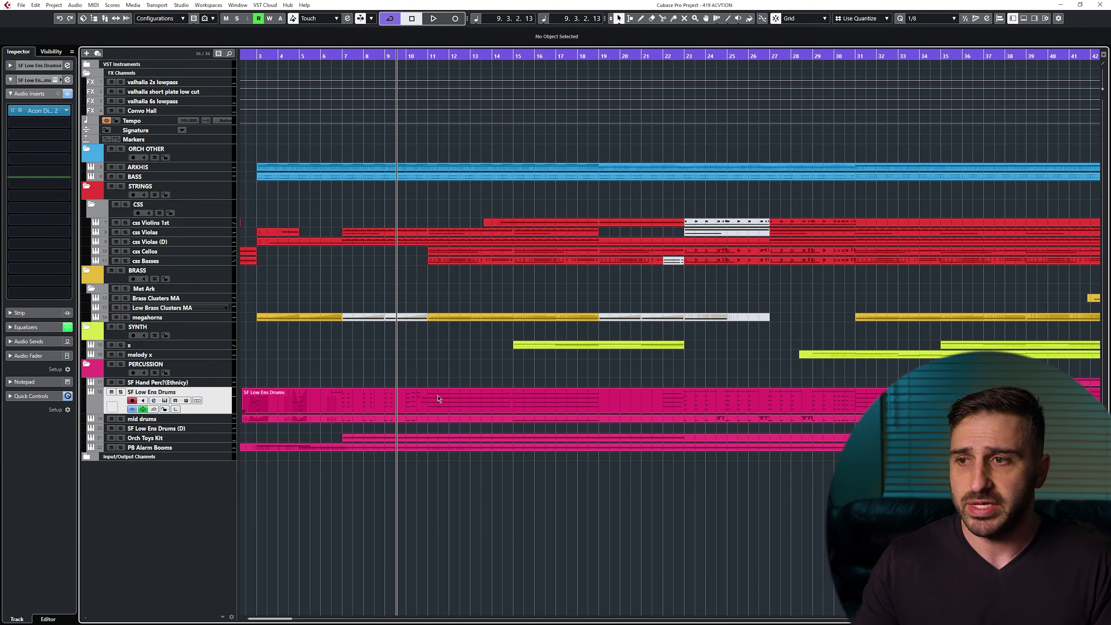
# Open the SF Low Ens Drums part in the Key Editor, look over its notes and return to the project window.
pyautogui.doubleClick(362, 400)
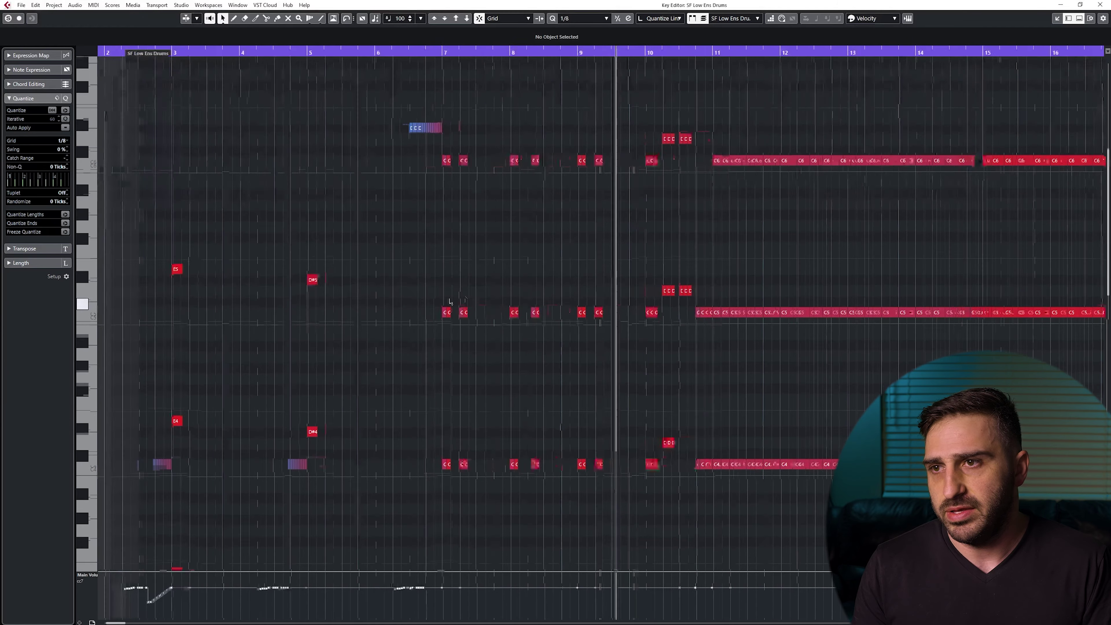
pyautogui.scroll(-3, 399, 307)
pyautogui.hscroll(-2, 399, 308)
pyautogui.scroll(4, 520, 352)
pyautogui.scroll(-1, 515, 366)
pyautogui.press('Return')
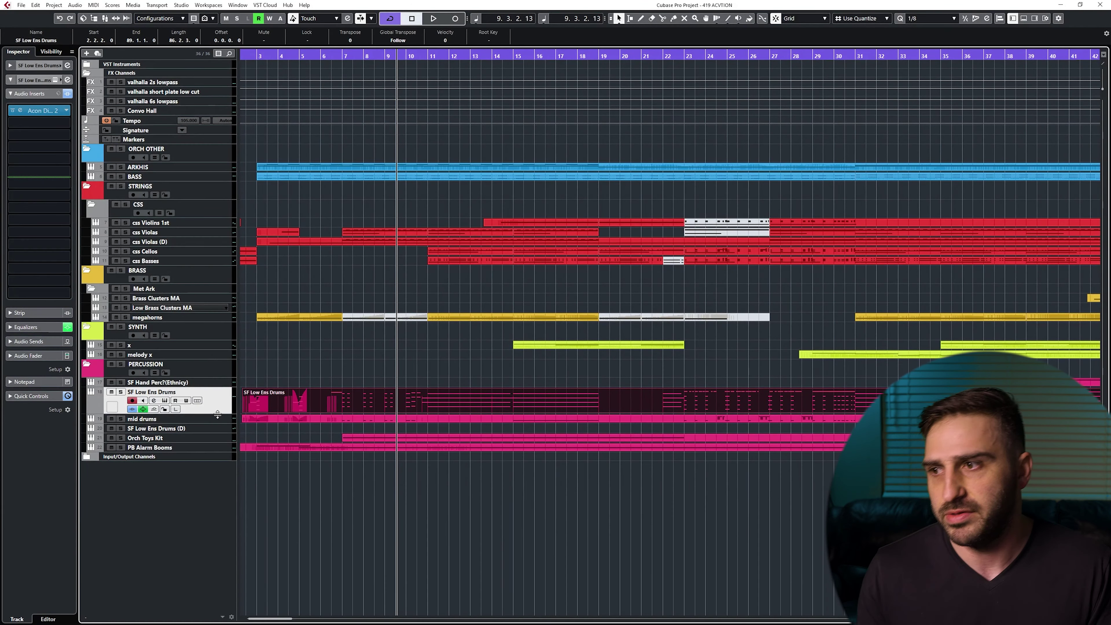
# Reopen the SF Low Ens Drums part, place the playhead at bar 7 and examine the octave-stacked hits in bars 7 to 9.
pyautogui.doubleClick(426, 401)
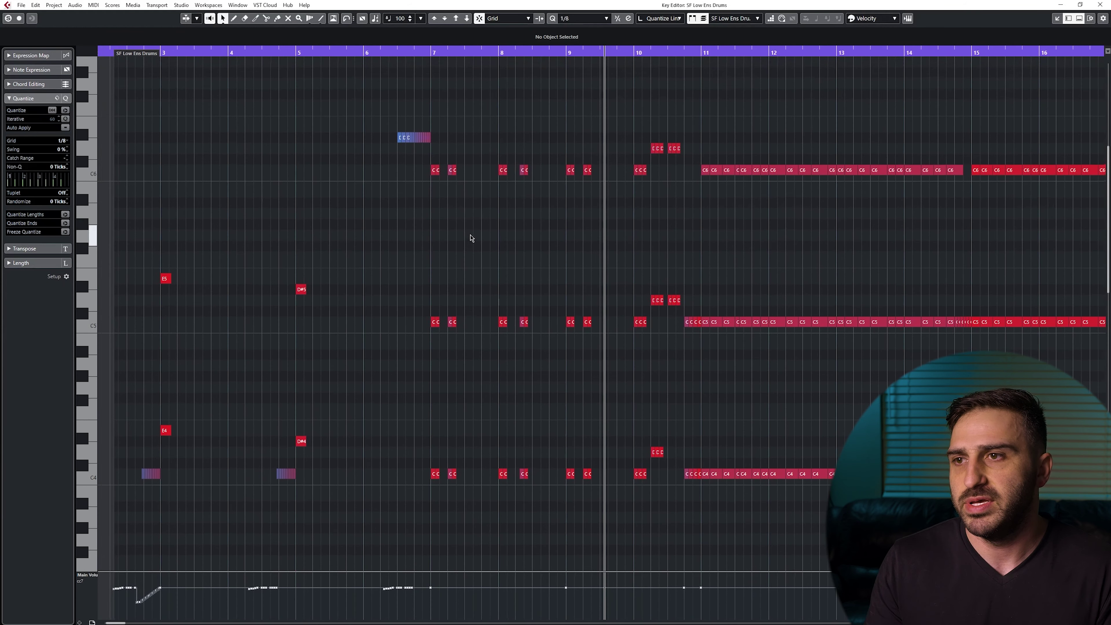
pyautogui.moveTo(467, 375); pyautogui.dragTo(451, 393)
pyautogui.scroll(-4, 463, 251)
pyautogui.scroll(6, 461, 429)
pyautogui.scroll(-4, 465, 368)
pyautogui.moveTo(432, 52); pyautogui.dragTo(407, 73)
pyautogui.moveTo(456, 266); pyautogui.dragTo(456, 382)
pyautogui.moveTo(463, 317); pyautogui.dragTo(464, 431)
pyautogui.scroll(-4, 492, 435)
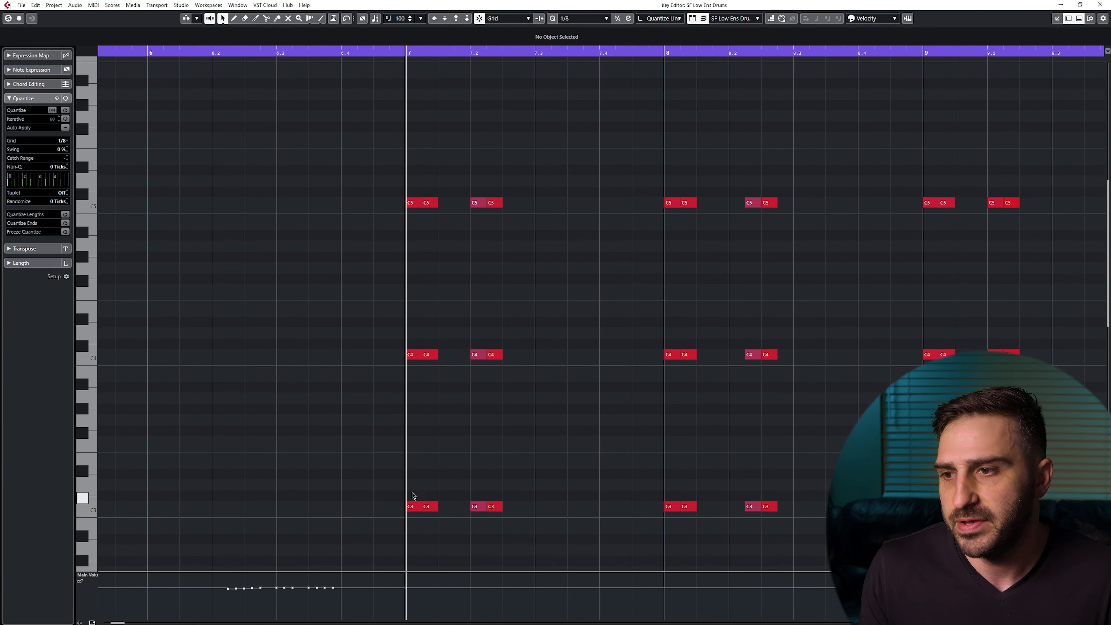
# Audition the C3, C4, C5 and C6 notes stacked at the start of bar 7.
pyautogui.click(411, 508)
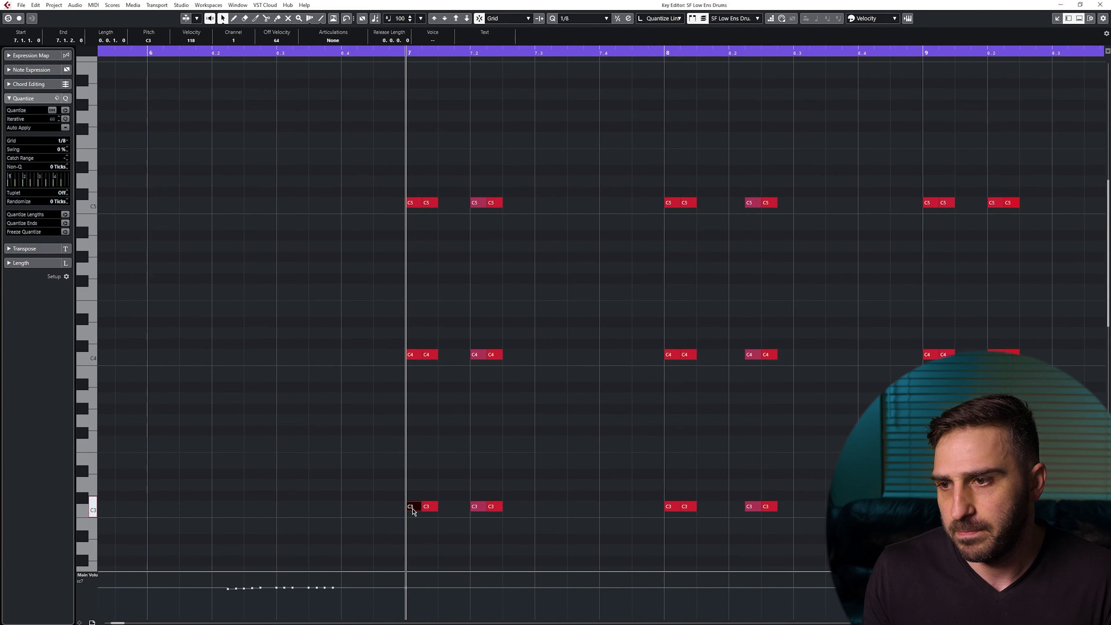
pyautogui.click(412, 357)
pyautogui.scroll(5, 448, 350)
pyautogui.click(427, 328)
pyautogui.click(422, 176)
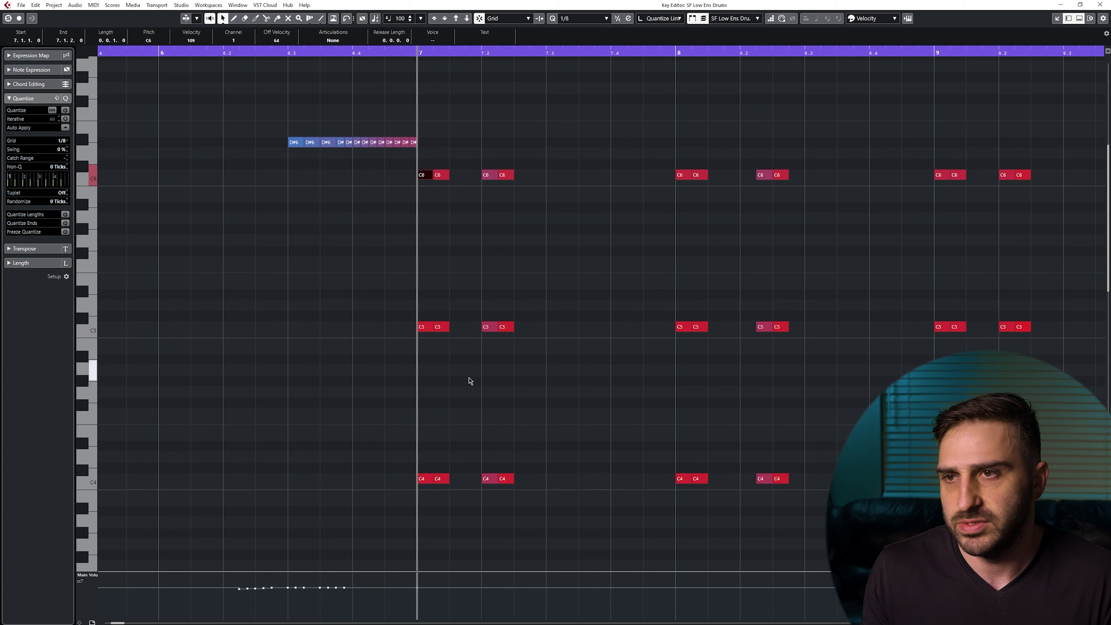
pyautogui.scroll(-1, 472, 375)
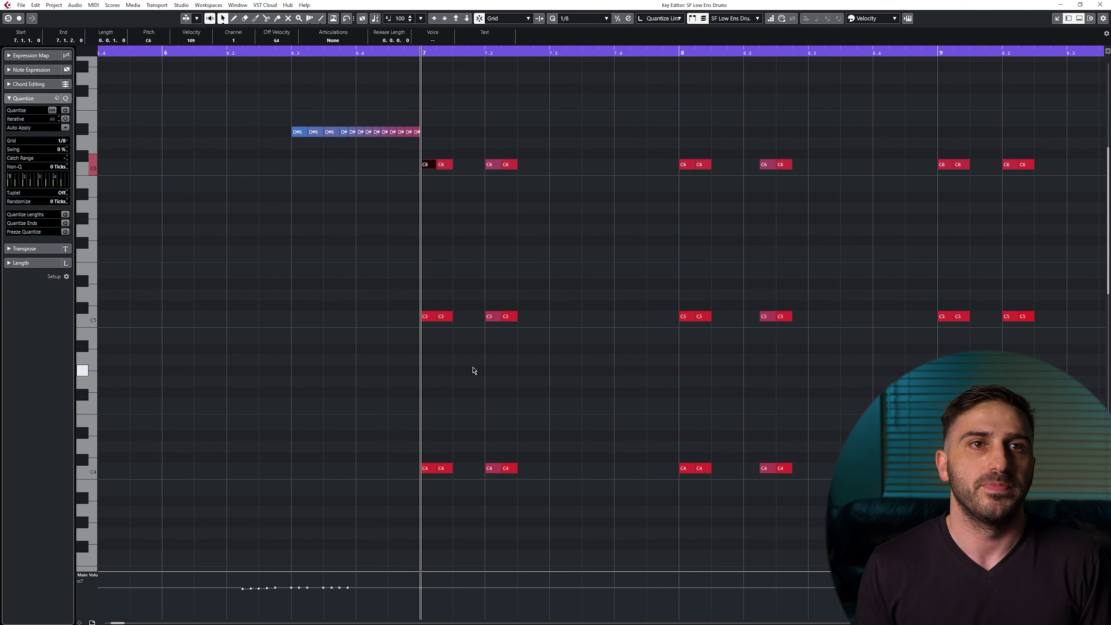
# Deselect the C6 note, look over the drum pattern up to bar 11 and close the Key Editor.
pyautogui.click(520, 254)
pyautogui.press('g')
pyautogui.press('g')
pyautogui.press('g')
pyautogui.moveTo(695, 361); pyautogui.dragTo(662, 325)
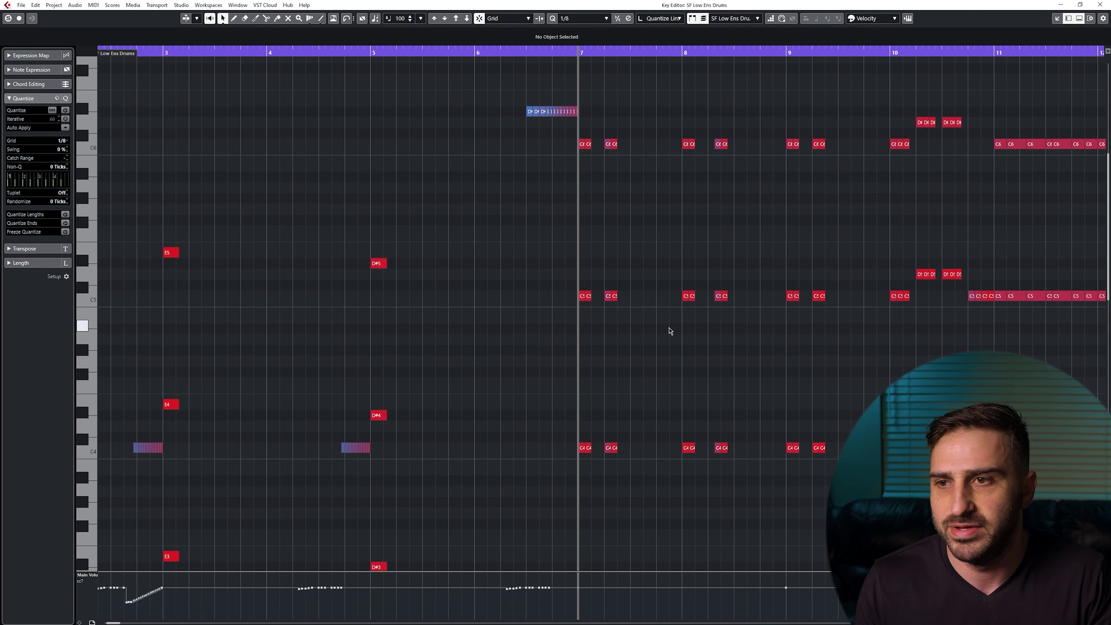
pyautogui.hotkey('ctrl', 'e')
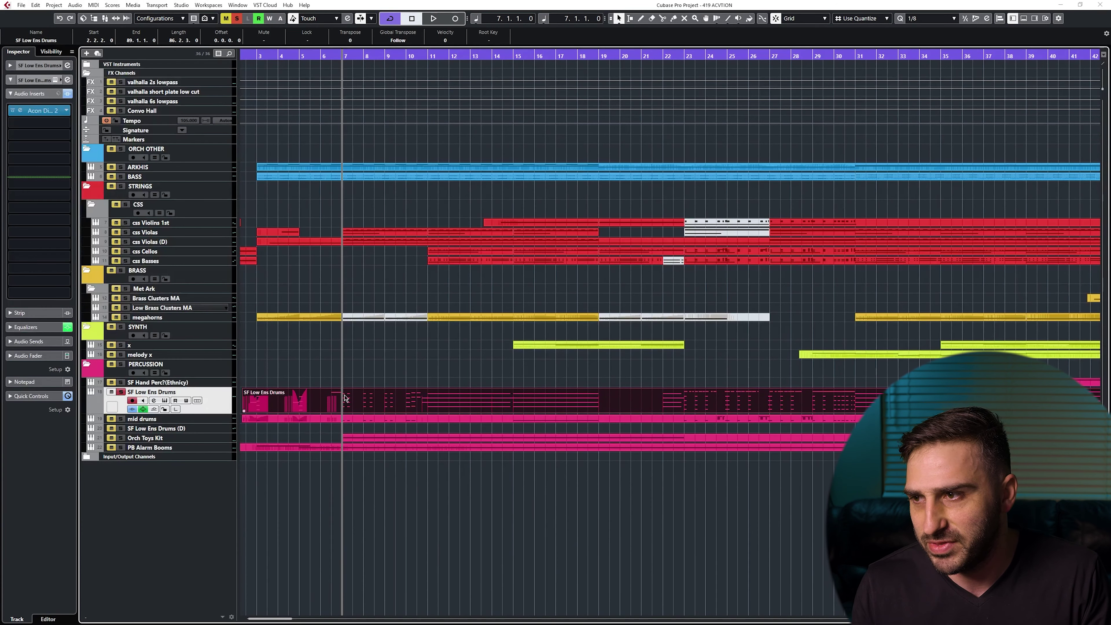
# Solo the mid drums track and show its channel equalizer settings.
pyautogui.click(214, 421)
pyautogui.press('s')
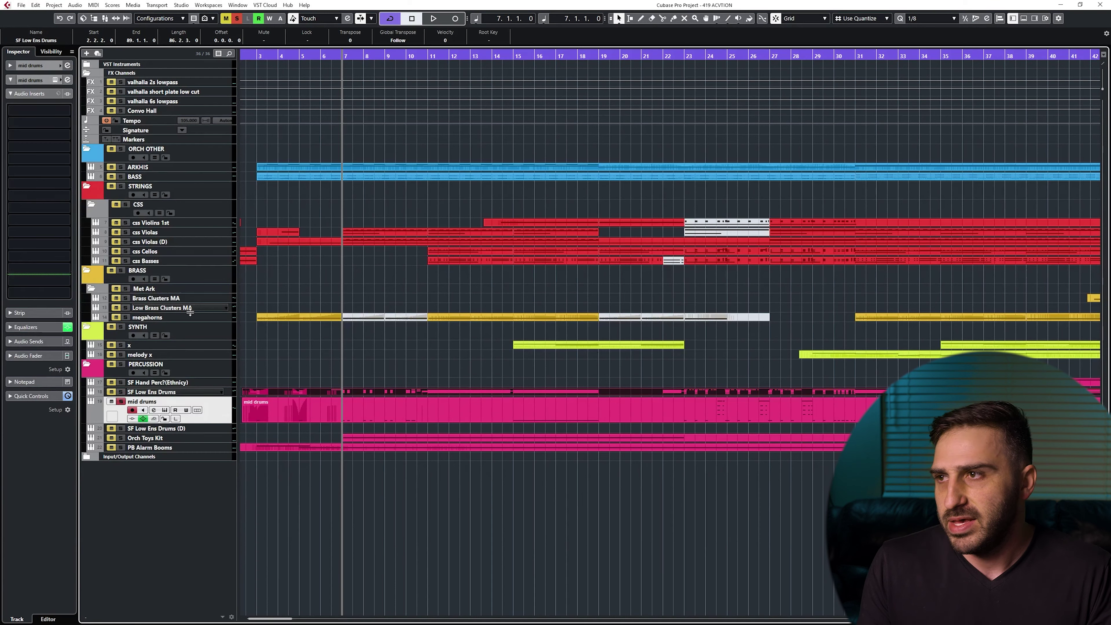
pyautogui.click(35, 327)
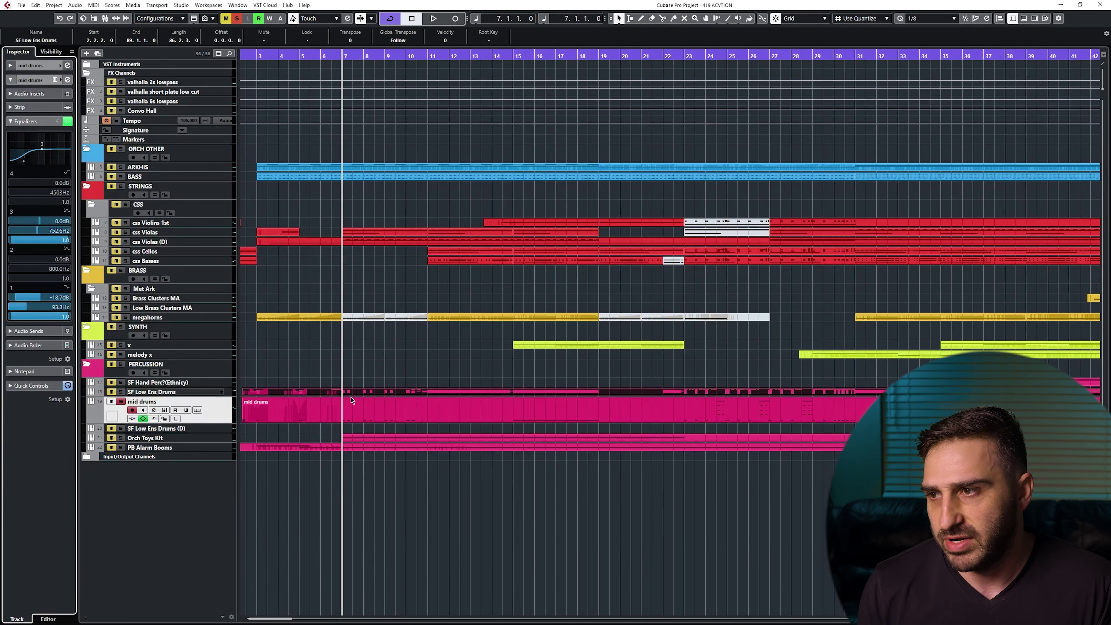
# Solo the SF Hand Perc?(Ethnicy) track and play it from bar 35.
pyautogui.click(266, 386)
pyautogui.hscroll(5, 684, 504)
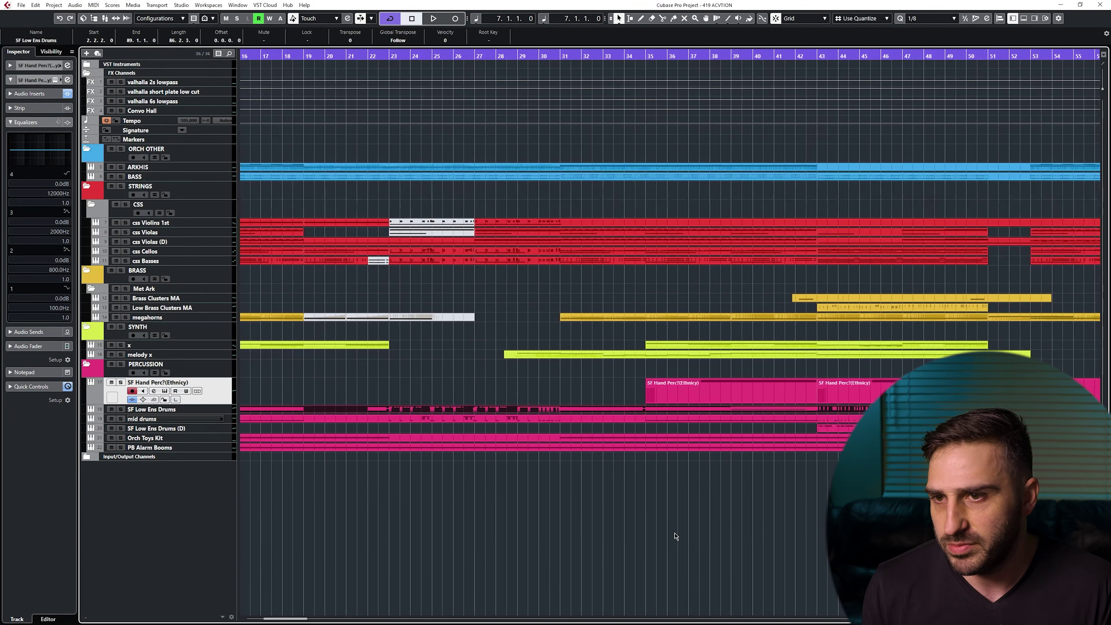
pyautogui.hscroll(3, 635, 534)
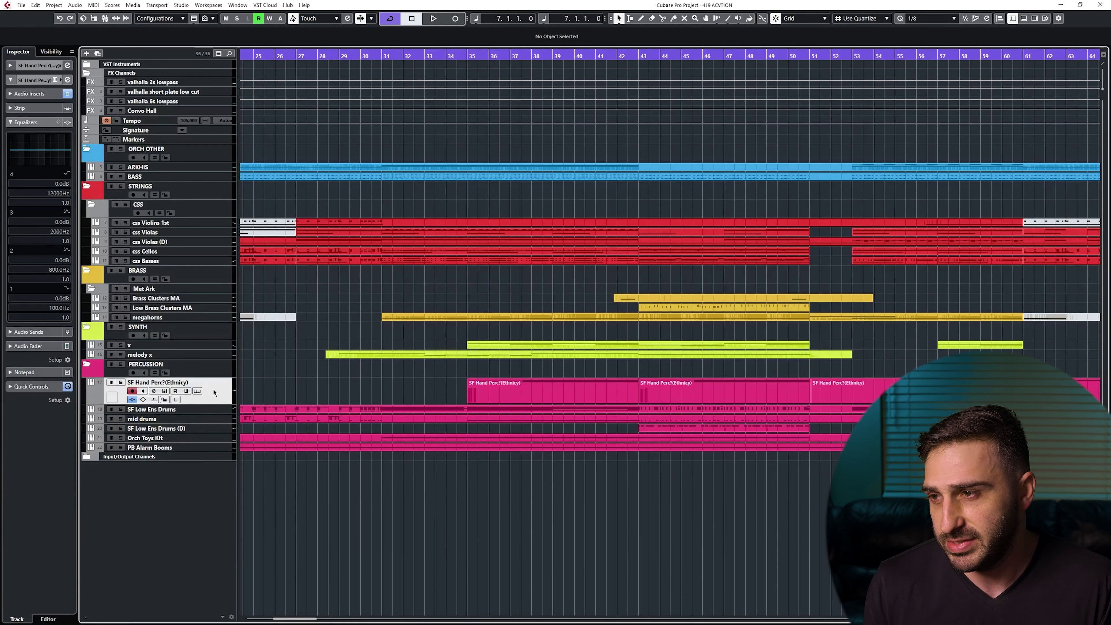
pyautogui.press('s')
pyautogui.moveTo(470, 57); pyautogui.dragTo(467, 72)
pyautogui.hscroll(1, 685, 497)
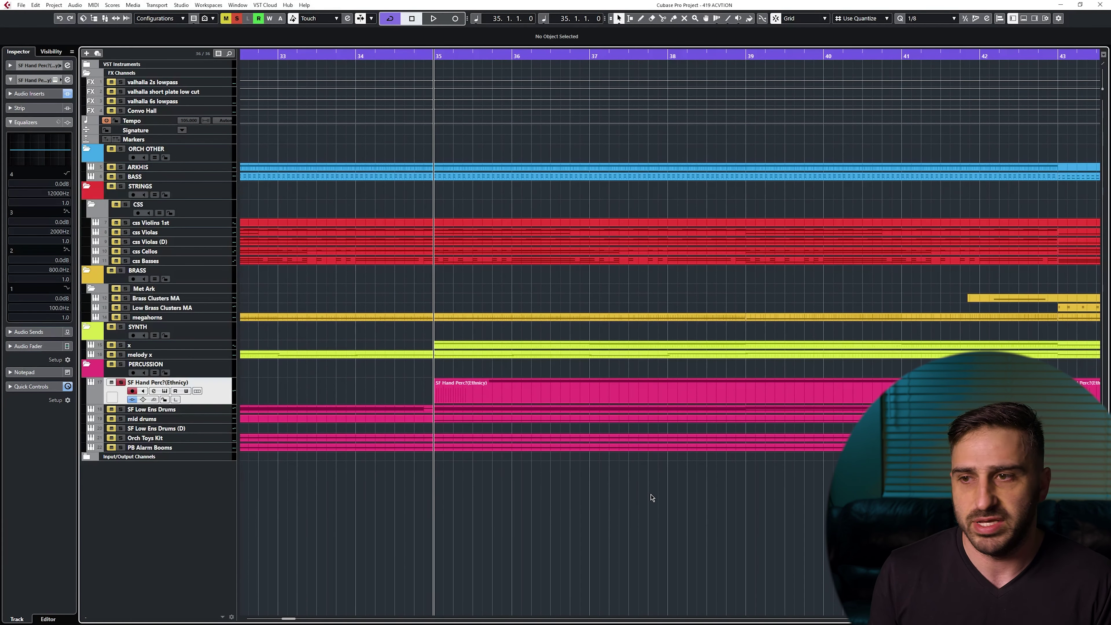
pyautogui.press('space')
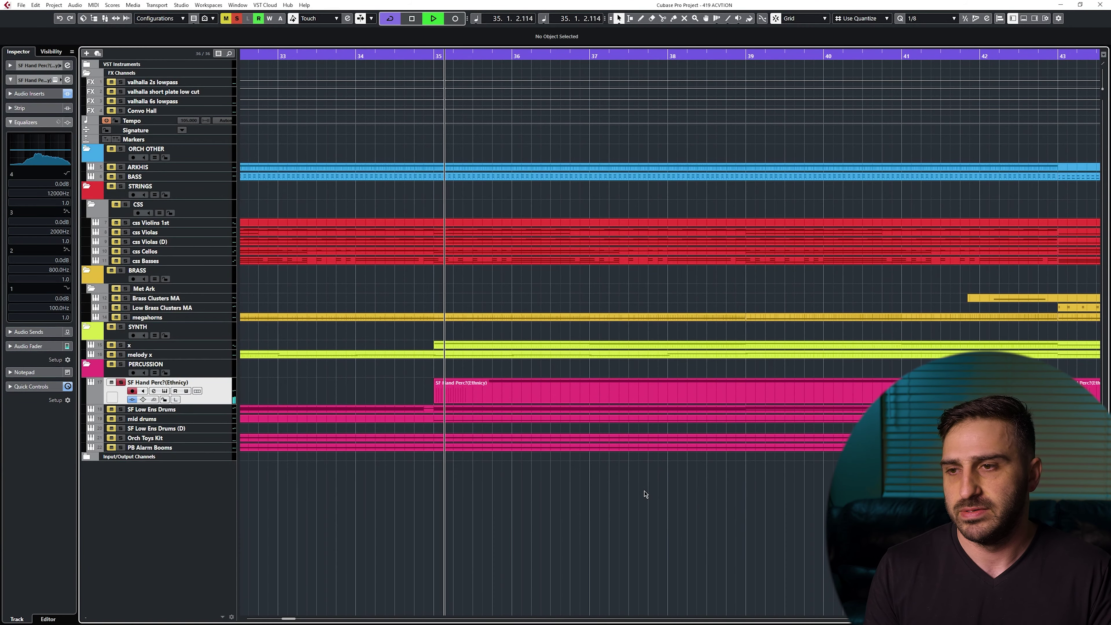
# Examine the repeated B4 notes of the SF Hand Perc?(Ethnicy) part in the Key Editor during playback, stop playback and return to the project window.
pyautogui.hscroll(2, 647, 497)
pyautogui.click(439, 393)
pyautogui.doubleClick(439, 392)
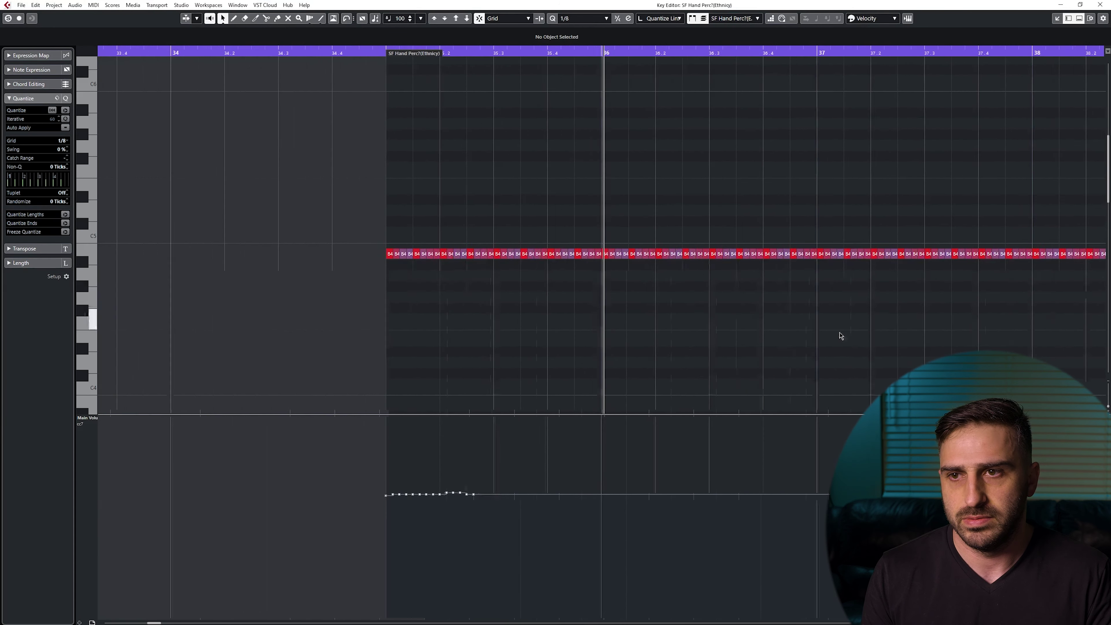
pyautogui.press('g')
pyautogui.press('g')
pyautogui.press('g')
pyautogui.press('g')
pyautogui.press('g')
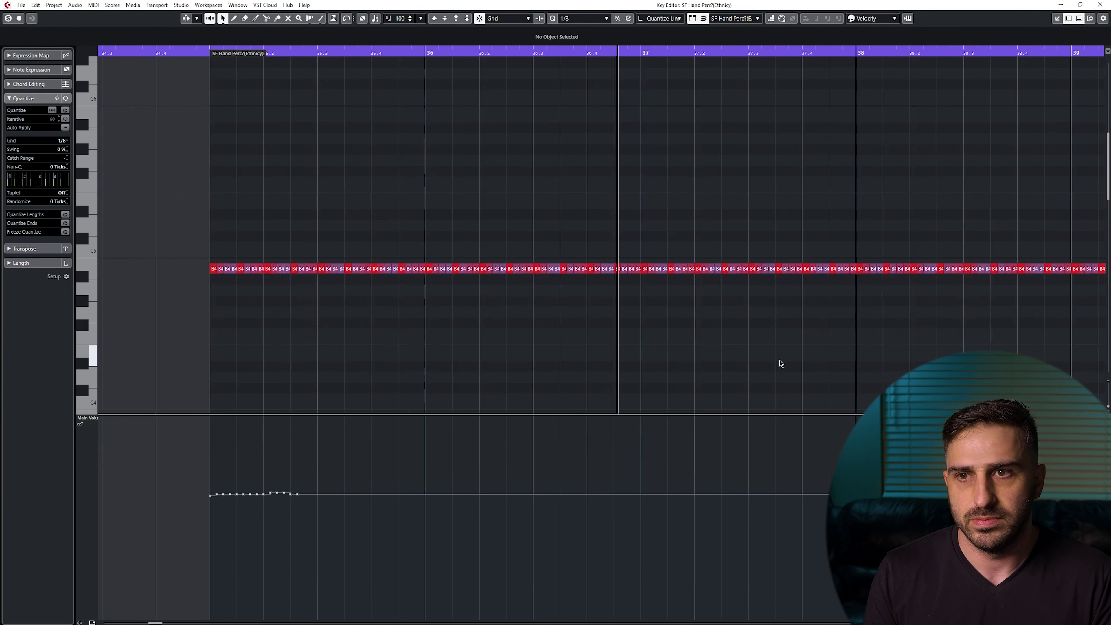
pyautogui.moveTo(774, 362); pyautogui.dragTo(501, 366)
pyautogui.press('space')
pyautogui.press('Return')
pyautogui.click(657, 564)
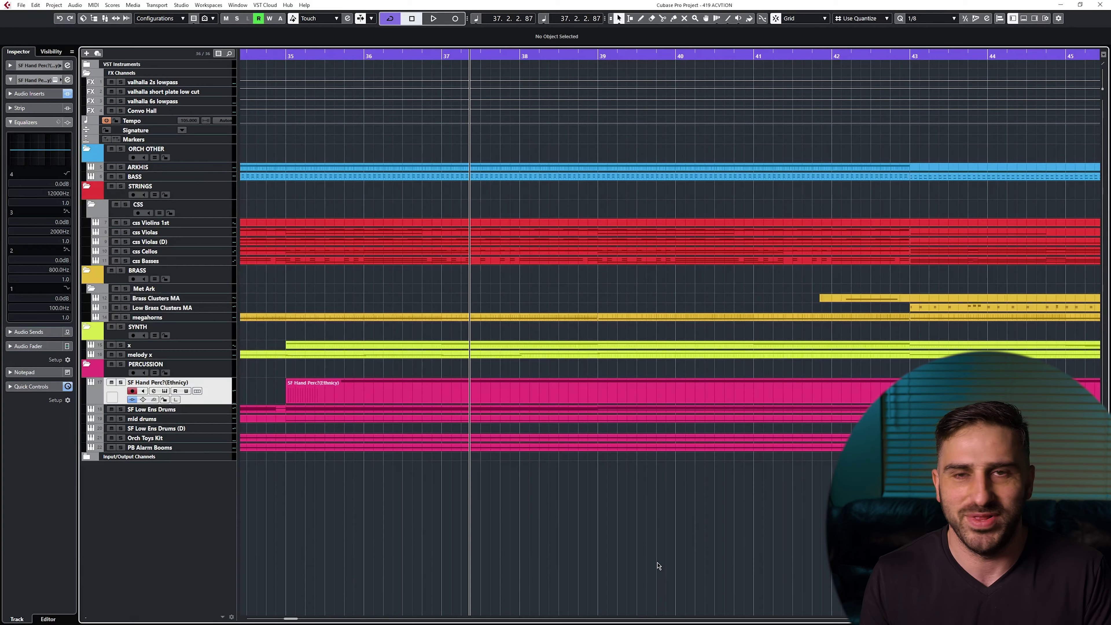
# Look over the whole arrangement from bar 1 to its end near bar 91.
pyautogui.press('g')
pyautogui.press('g')
pyautogui.press('g')
pyautogui.press('g')
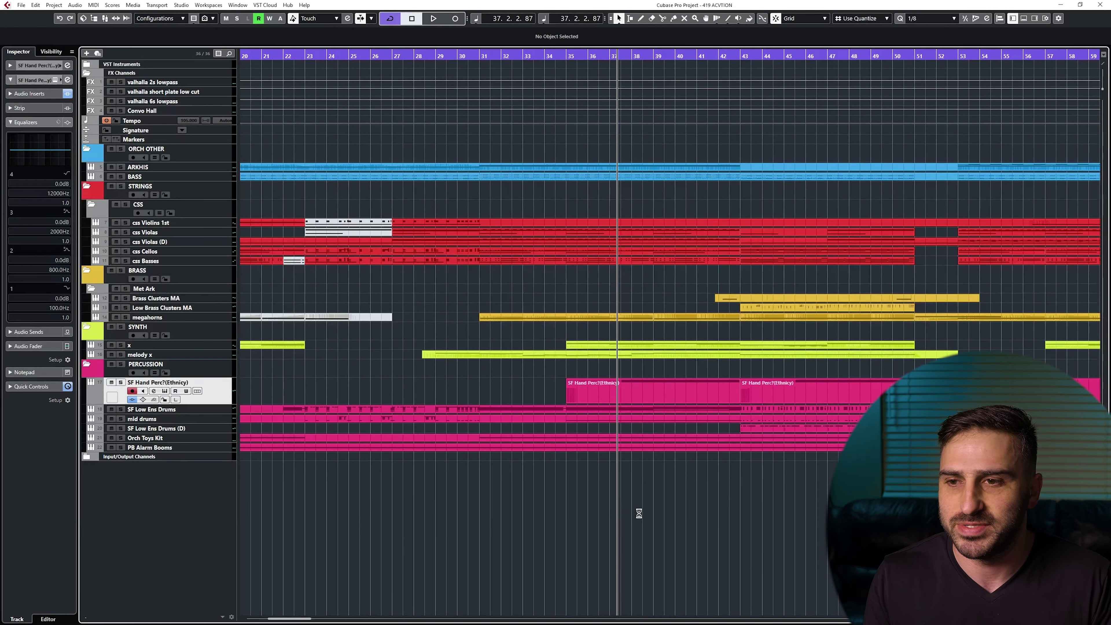
pyautogui.hscroll(5, 722, 516)
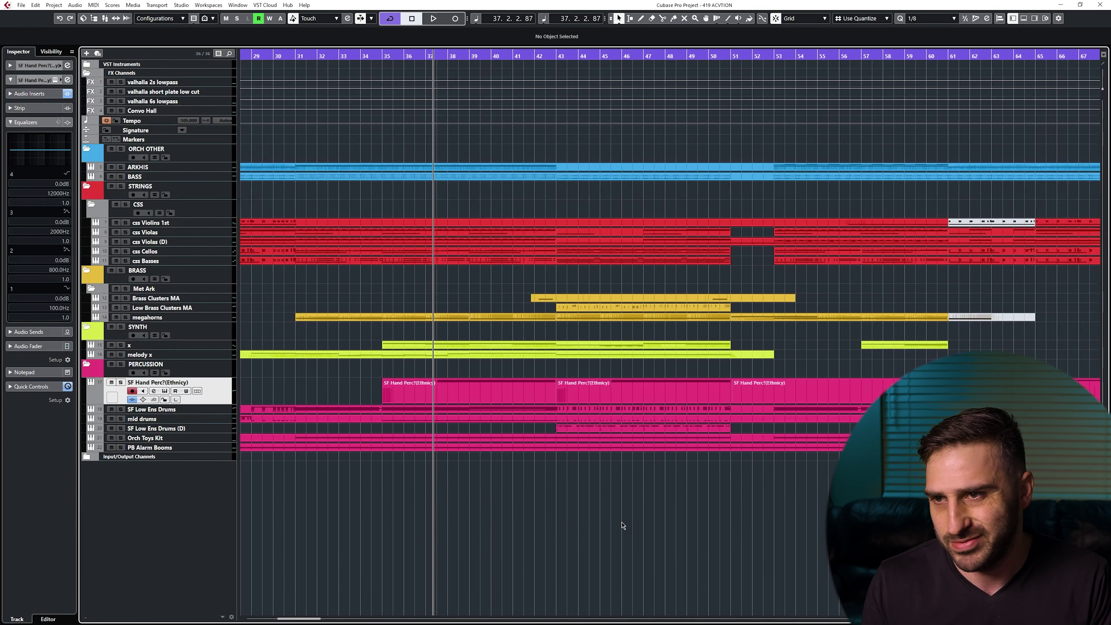
pyautogui.press('g')
pyautogui.press('g')
pyautogui.press('g')
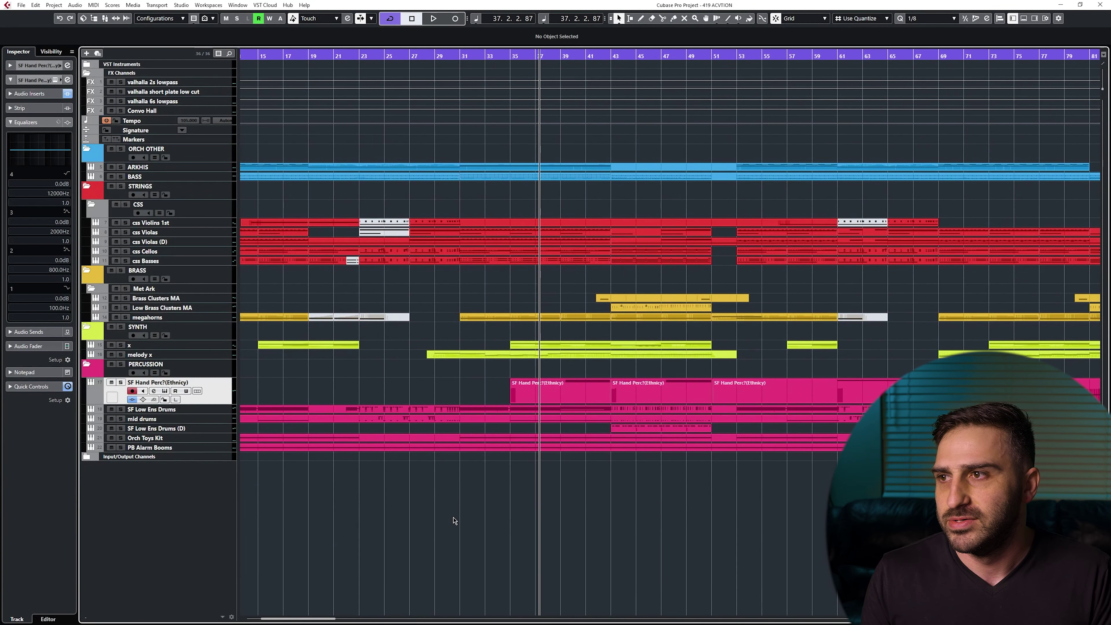
pyautogui.press('g')
pyautogui.press('g')
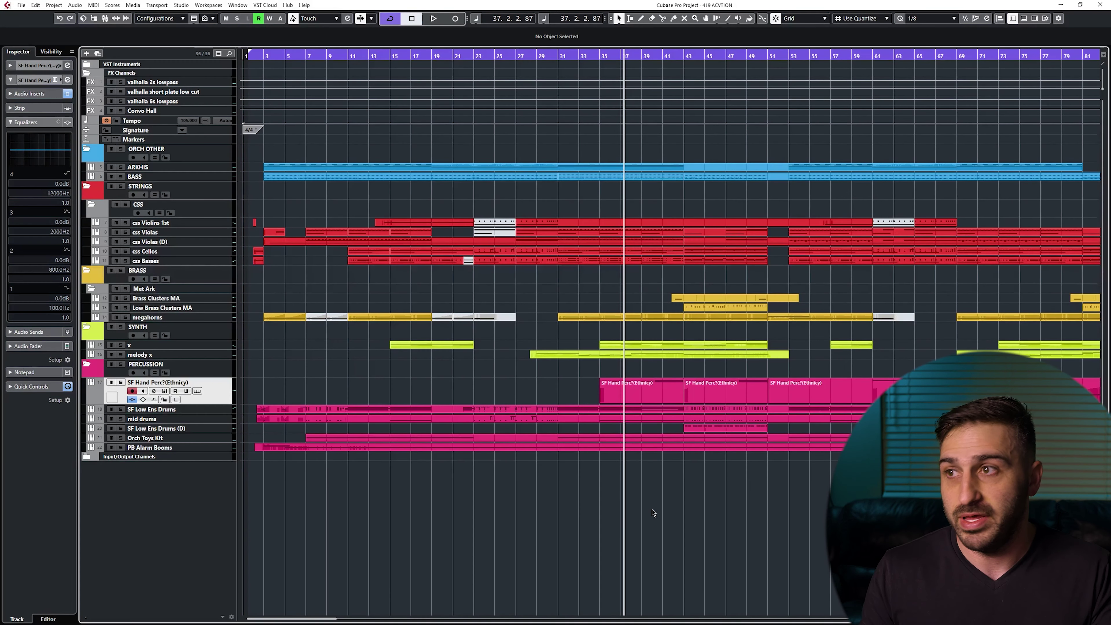
pyautogui.hscroll(8, 496, 508)
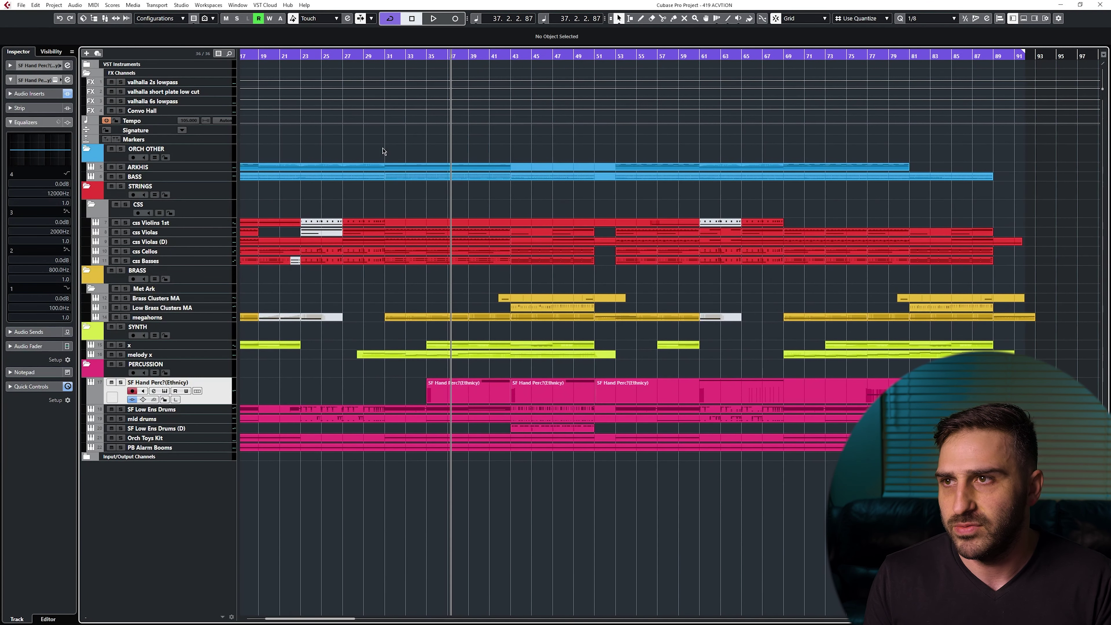
# Move the playhead to bar 29 and open the melody x part in the Key Editor.
pyautogui.moveTo(366, 56); pyautogui.dragTo(357, 222)
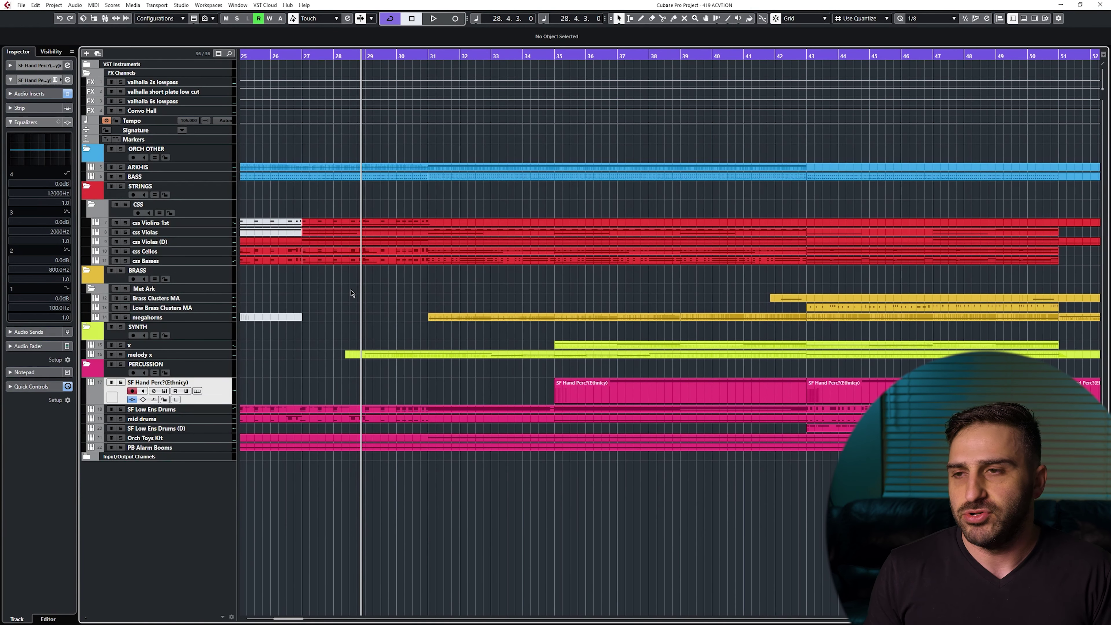
pyautogui.moveTo(351, 293); pyautogui.dragTo(356, 292)
pyautogui.click(370, 55)
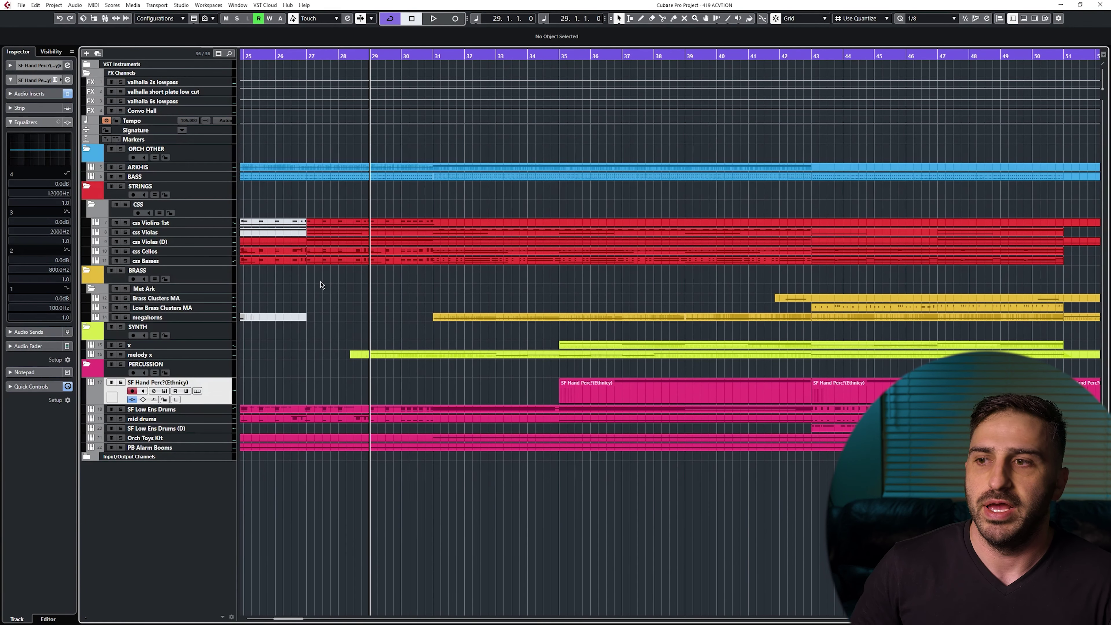
pyautogui.click(396, 354)
pyautogui.doubleClick(396, 355)
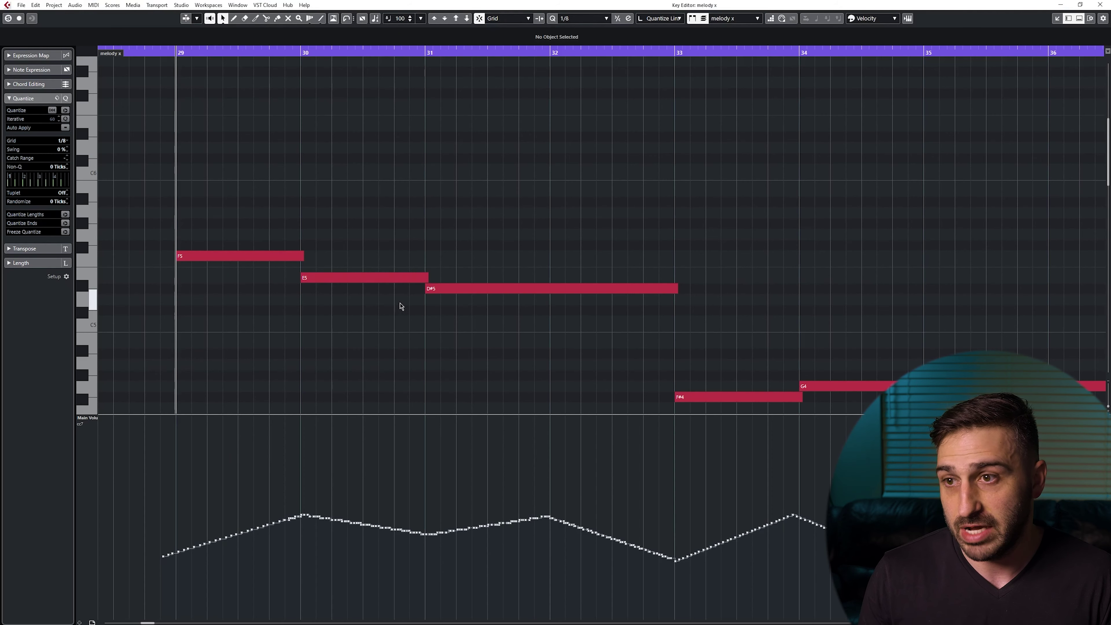
# Examine the long opening notes of the melody x part from bar 29 and the volume curve beneath them.
pyautogui.moveTo(340, 322); pyautogui.dragTo(300, 251)
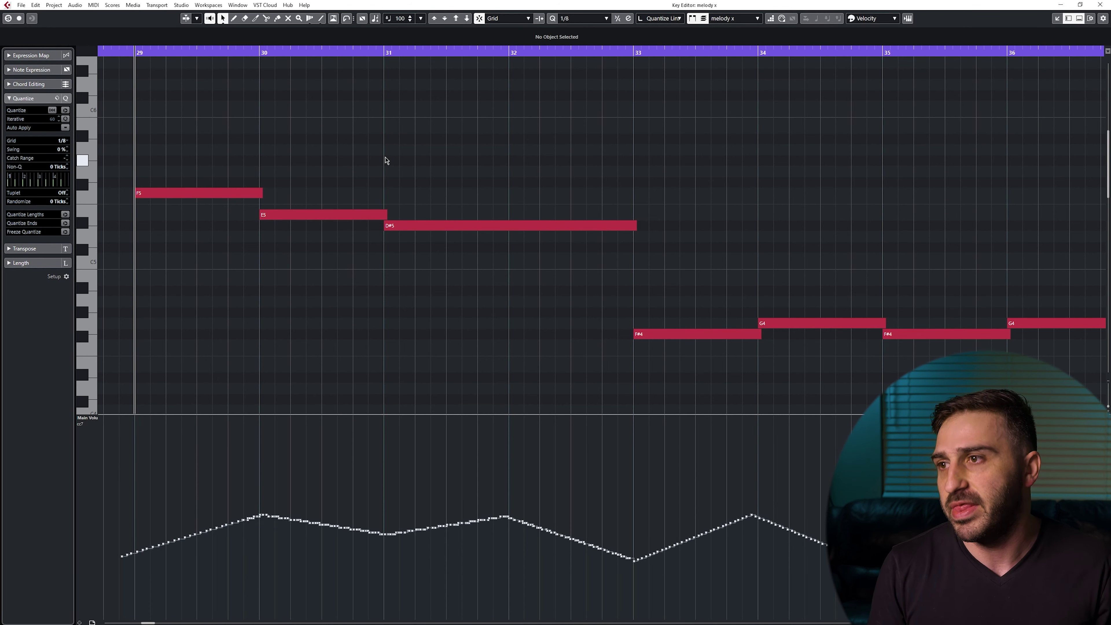
pyautogui.moveTo(140, 194); pyautogui.dragTo(125, 207)
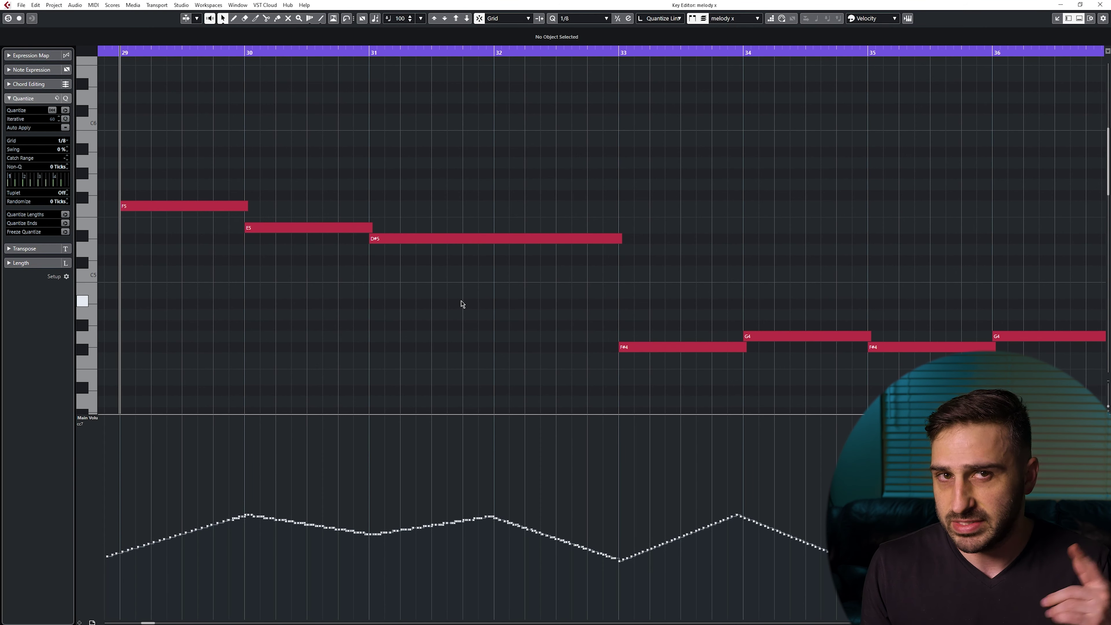
pyautogui.press('g')
pyautogui.press('g')
pyautogui.press('g')
pyautogui.moveTo(815, 314); pyautogui.dragTo(523, 307)
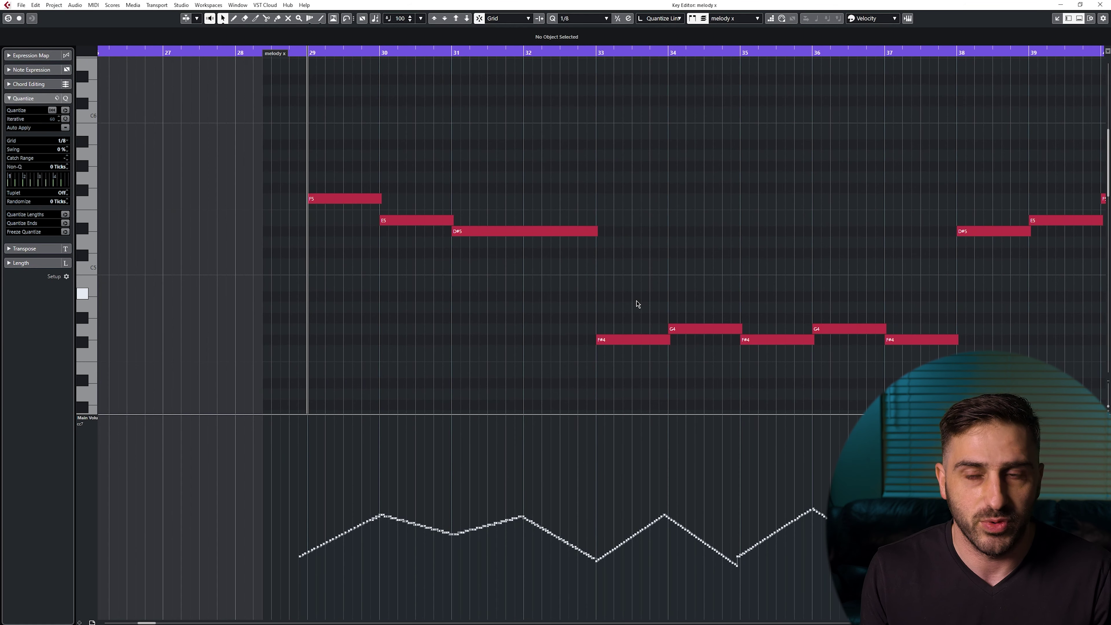
pyautogui.moveTo(620, 295); pyautogui.dragTo(512, 298)
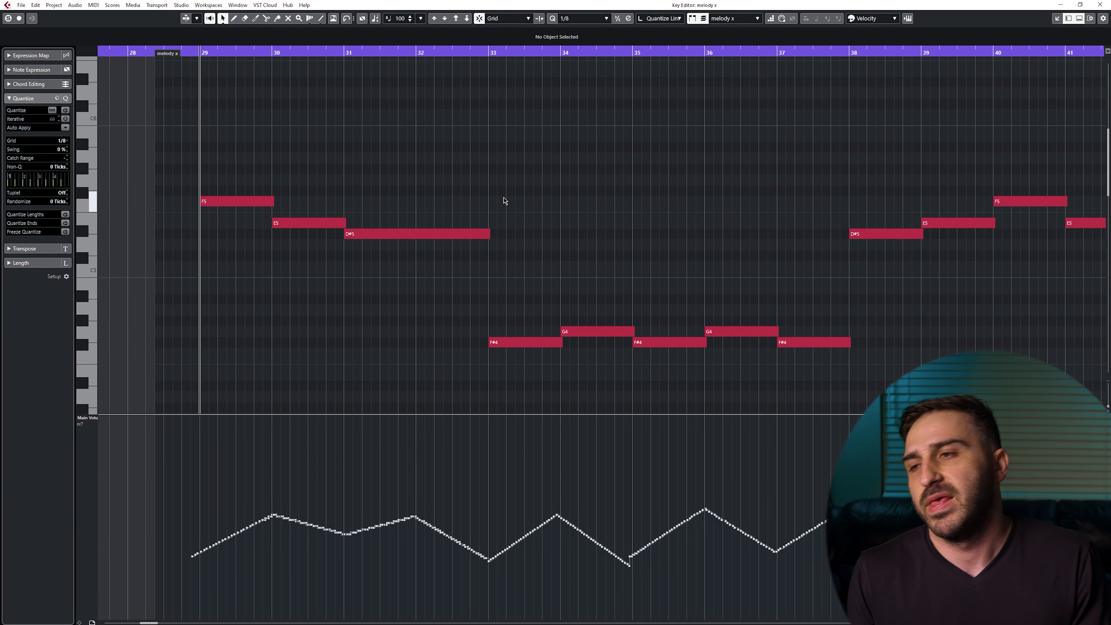
# Play the melody x part from bar 29 and set the playhead just past bar 31 to inspect its notes.
pyautogui.press('space')
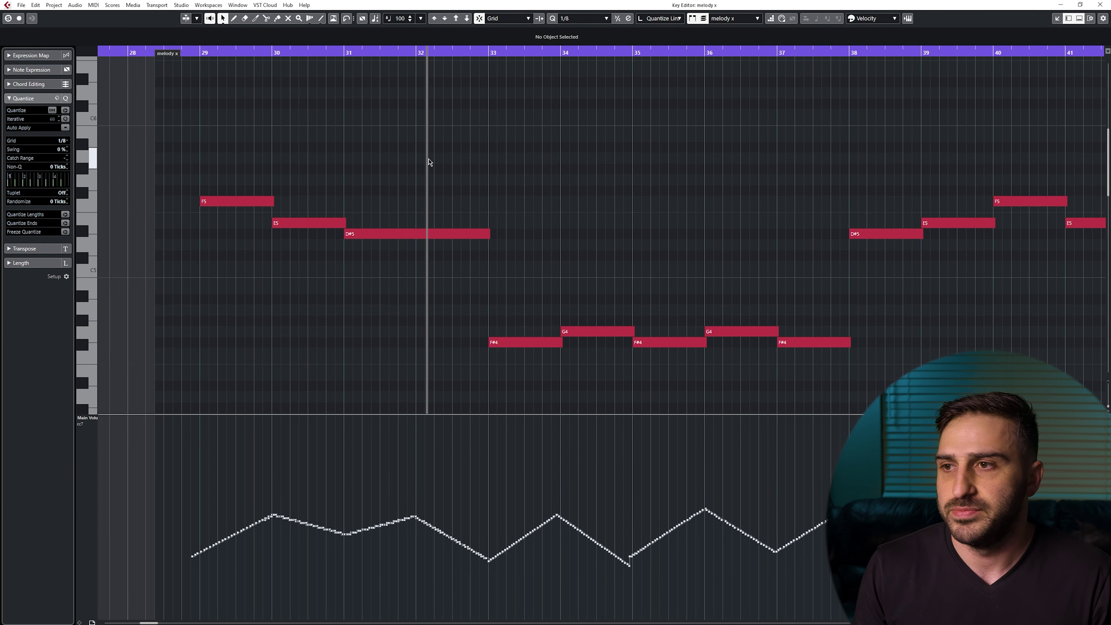
pyautogui.moveTo(428, 162); pyautogui.dragTo(420, 168)
pyautogui.press('g')
pyautogui.press('g')
pyautogui.moveTo(612, 145); pyautogui.dragTo(459, 203)
pyautogui.moveTo(394, 52)
pyautogui.mouseDown()
pyautogui.moveTo(394, 65)
pyautogui.moveTo(430, 70)
pyautogui.mouseUp()
pyautogui.moveTo(450, 137); pyautogui.dragTo(524, 168)
pyautogui.press('g')
pyautogui.press('g')
pyautogui.press('g')
pyautogui.press('g')
pyautogui.moveTo(906, 249); pyautogui.dragTo(806, 237)
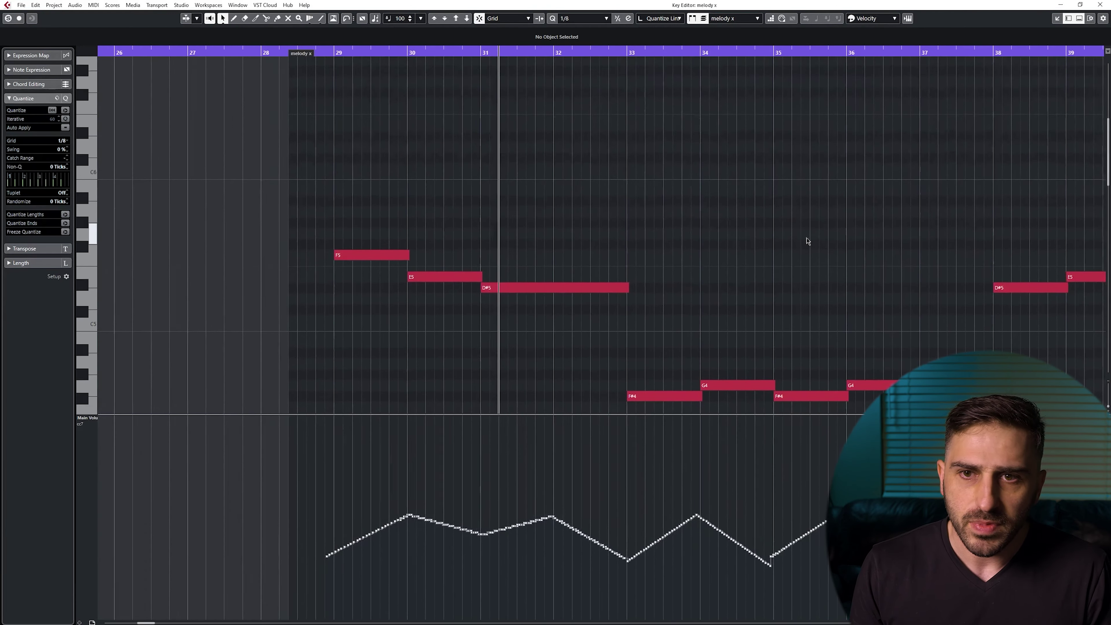
# Look over the melody x notes and volume curve up to bar 51, and return to the project window.
pyautogui.hscroll(3, 807, 241)
pyautogui.scroll(-1, 659, 220)
pyautogui.scroll(-3, 693, 237)
pyautogui.hscroll(3, 902, 296)
pyautogui.scroll(-1, 861, 343)
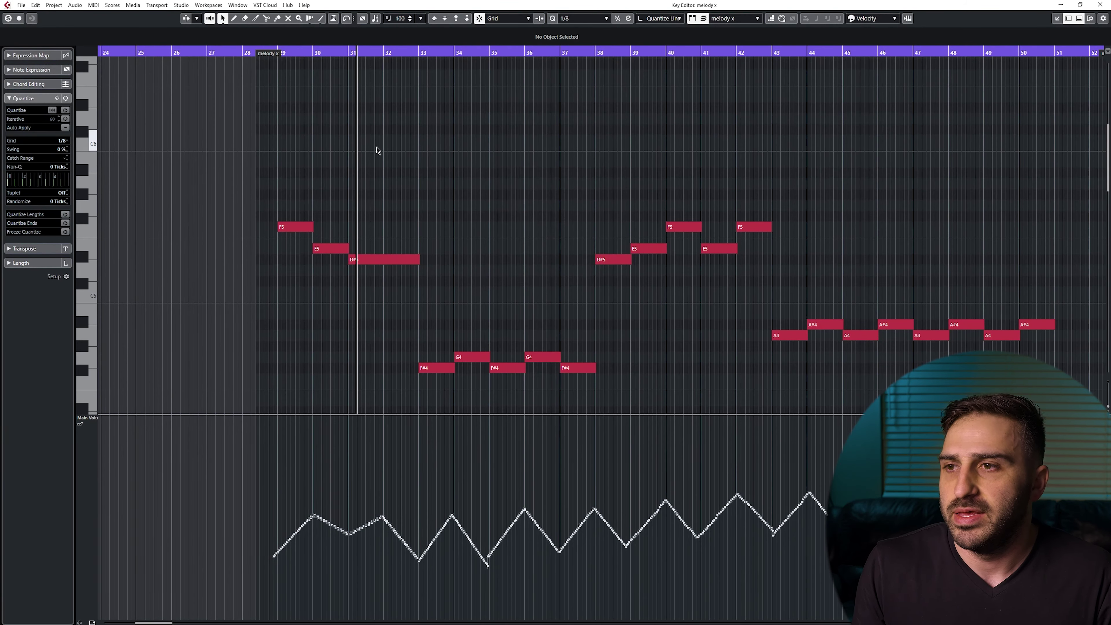
pyautogui.press('Escape')
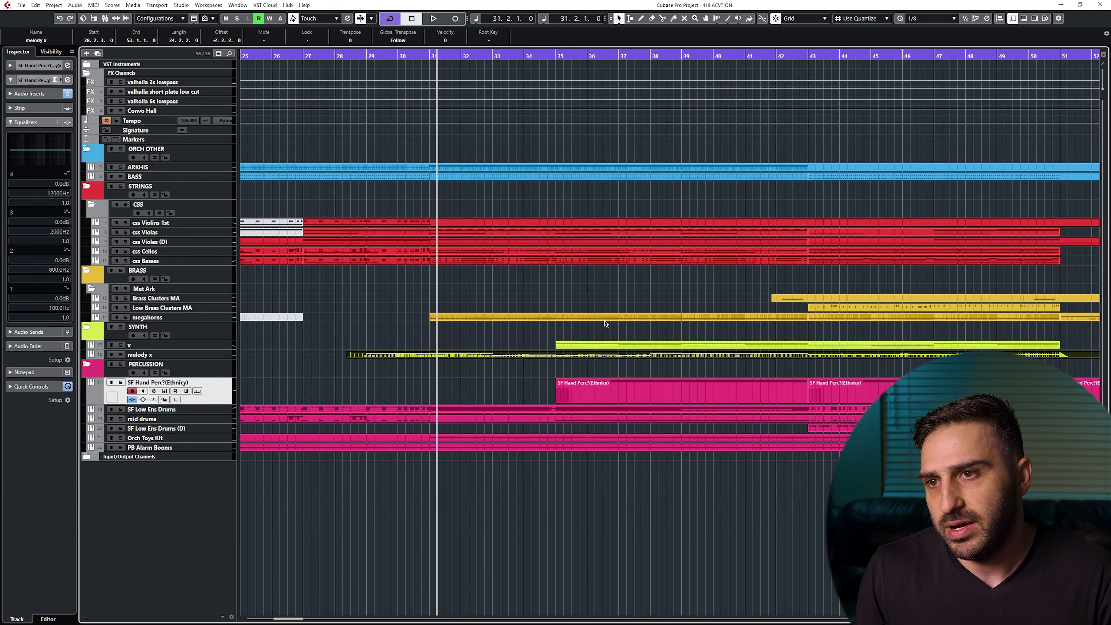
# Move the playhead to bar 23 and look over the arrangement between bars 21 and 41.
pyautogui.moveTo(491, 281); pyautogui.dragTo(497, 240)
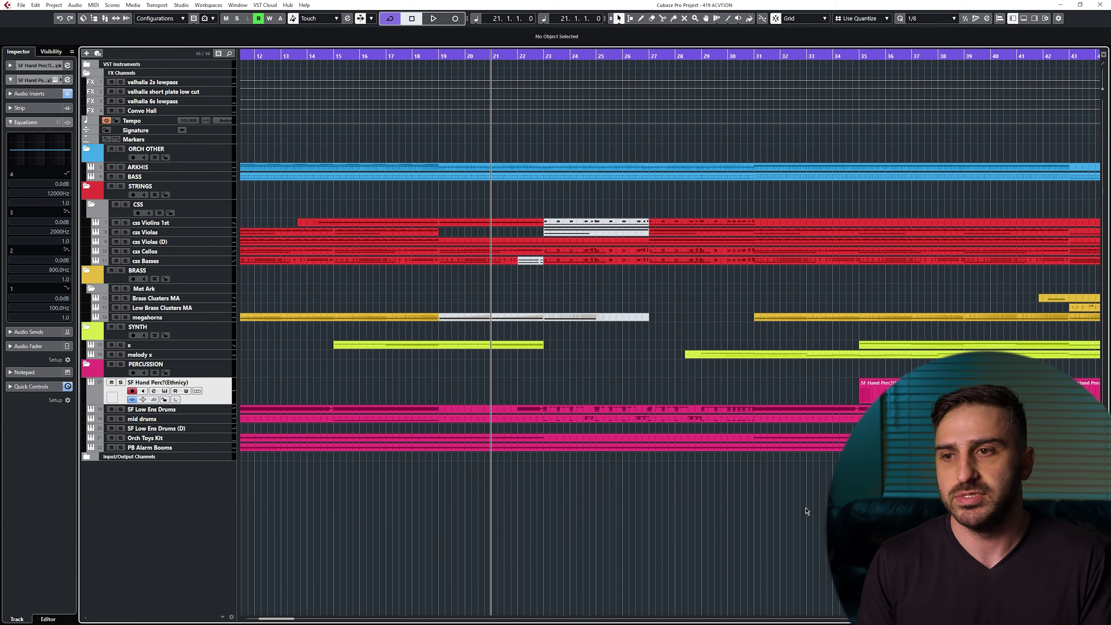
pyautogui.click(547, 70)
pyautogui.press('h')
pyautogui.press('h')
pyautogui.press('h')
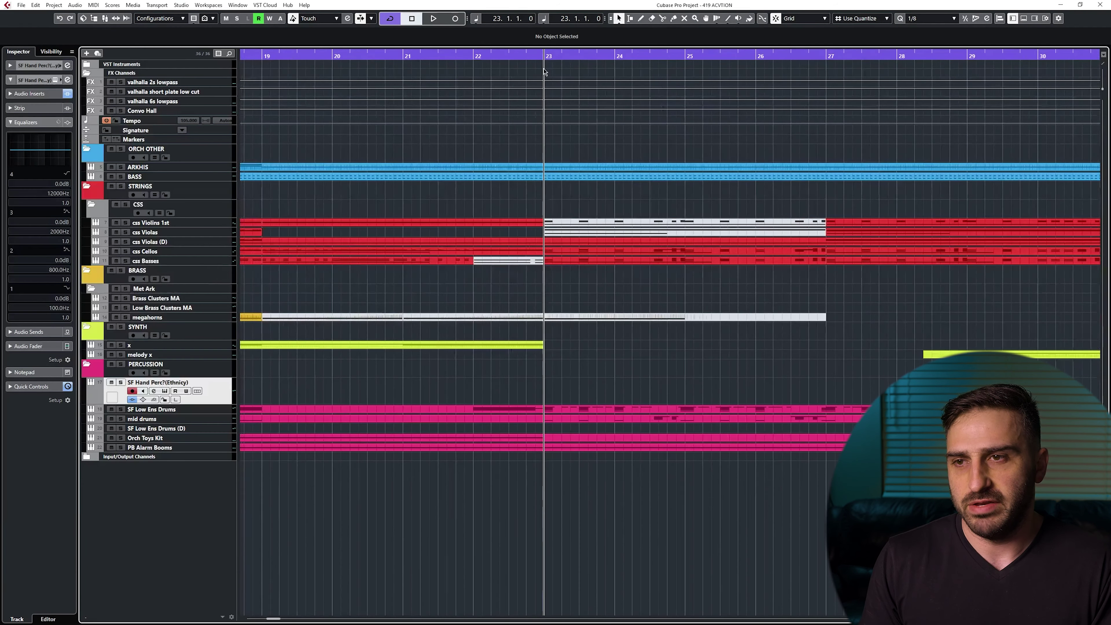
pyautogui.press('g')
pyautogui.press('g')
pyautogui.press('g')
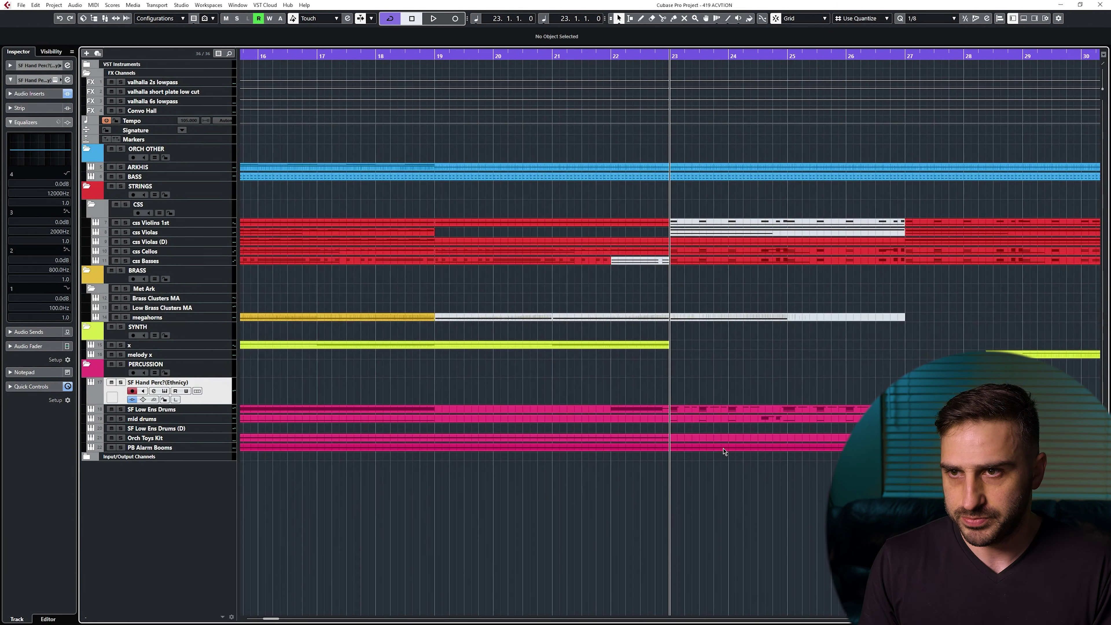
pyautogui.press('h')
pyautogui.press('h')
pyautogui.press('h')
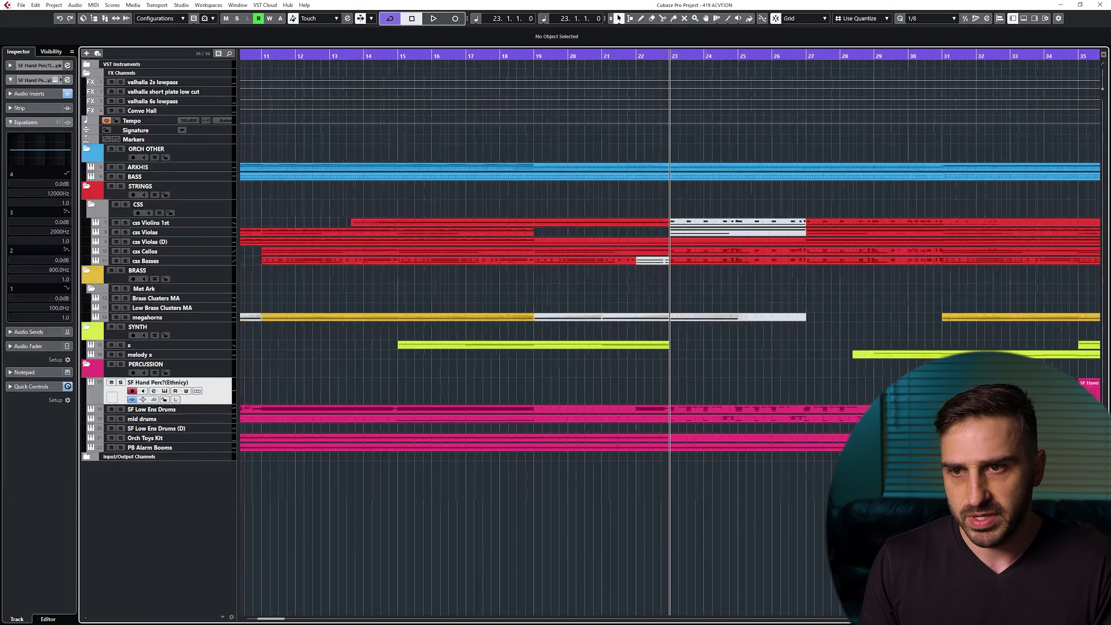
pyautogui.hscroll(4, 634, 501)
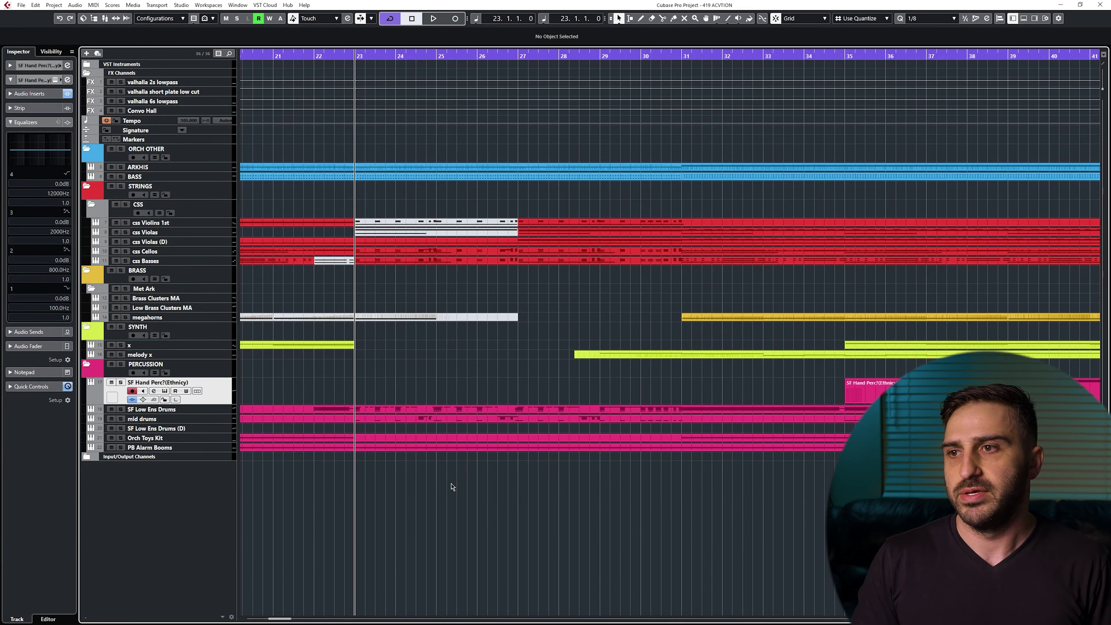
# Play the full arrangement from bar 23 and stop it just past bar 31.
pyautogui.press('space')
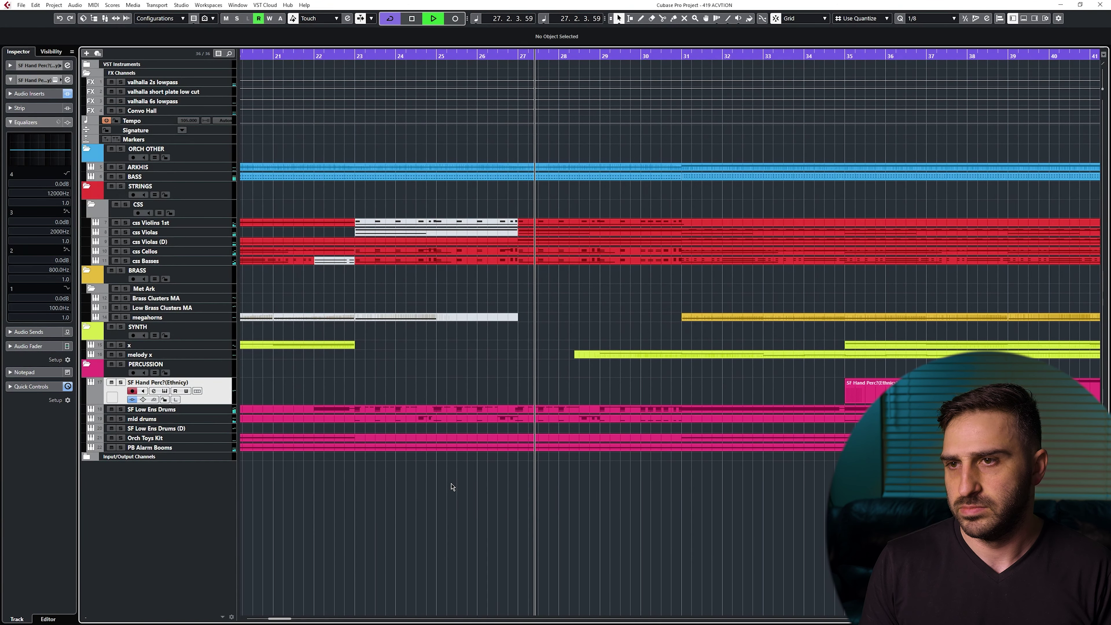
pyautogui.moveTo(575, 484); pyautogui.dragTo(454, 499)
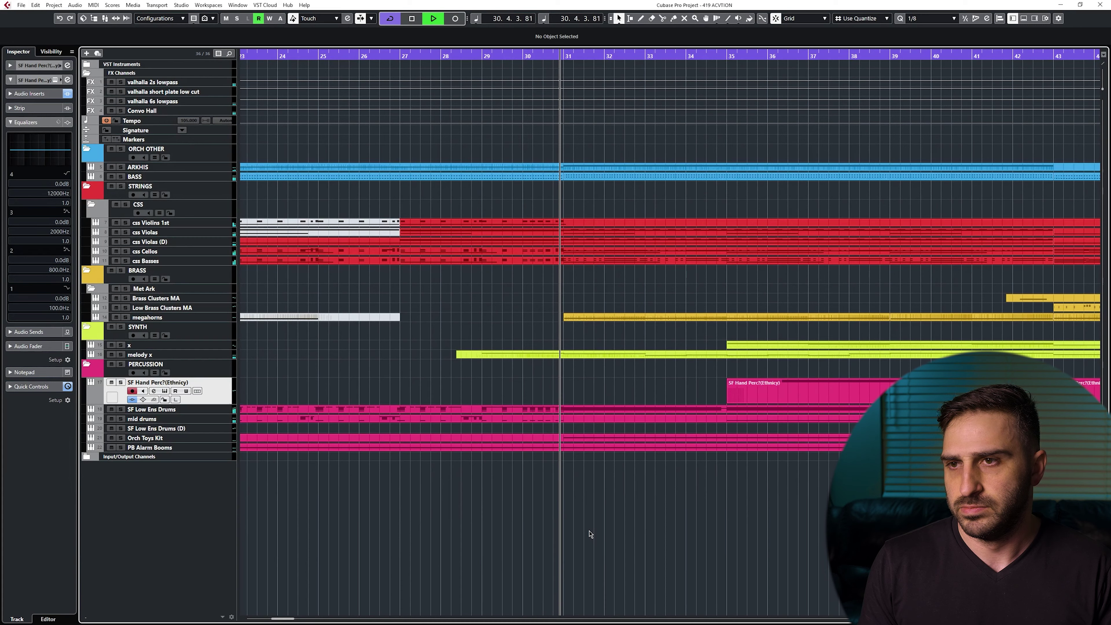
pyautogui.press('space')
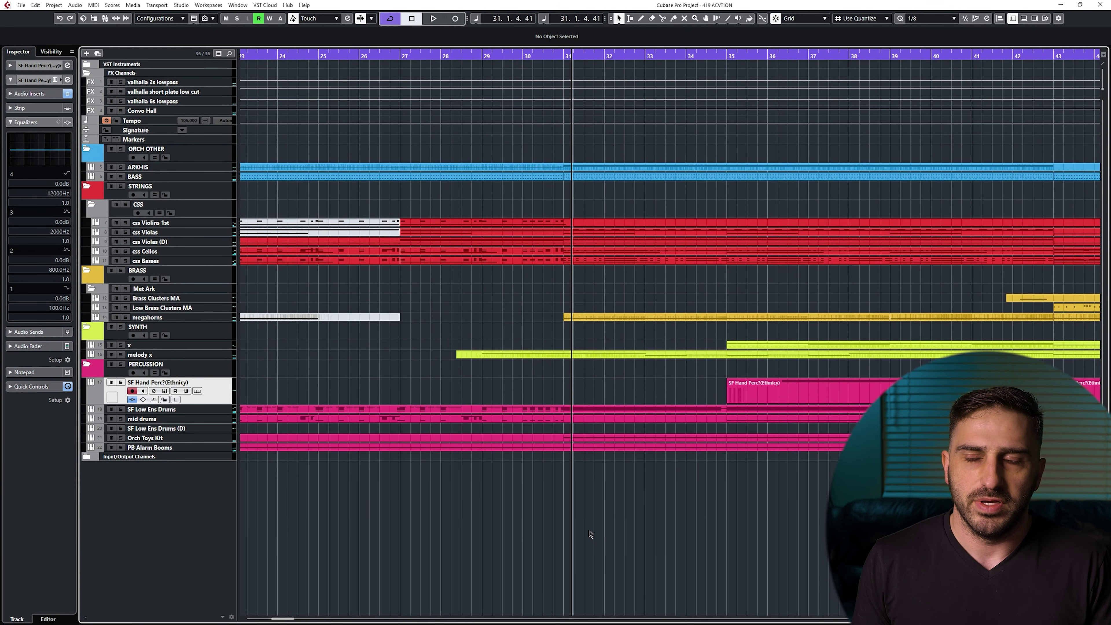
# Return the playhead to bar 23 and look over the whole arrangement from bar 1 to its end.
pyautogui.hscroll(-6, 590, 533)
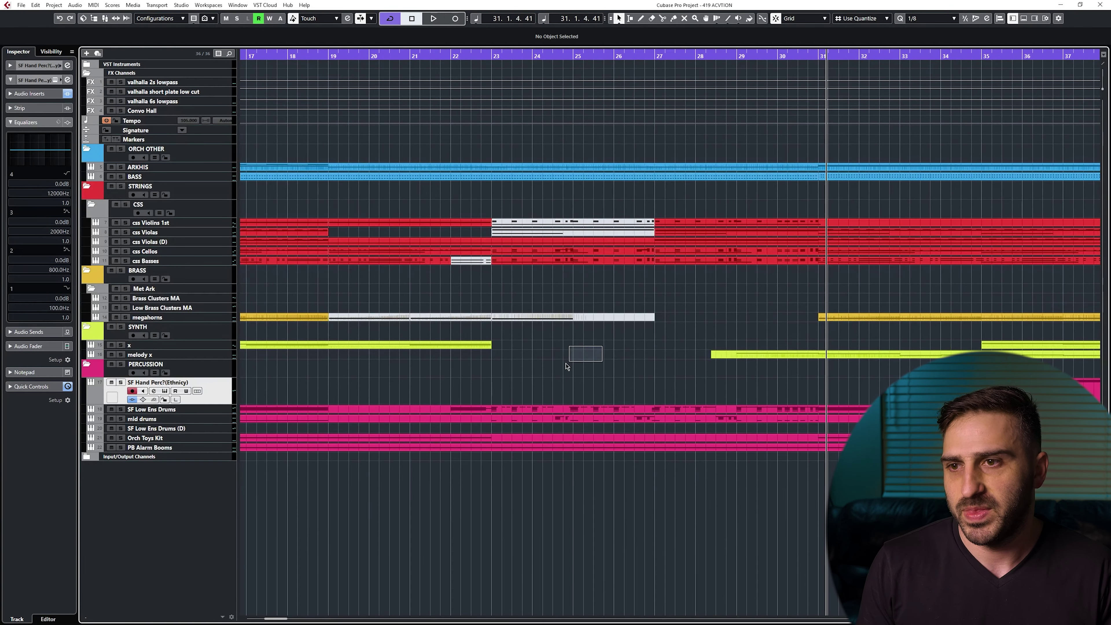
pyautogui.click(492, 57)
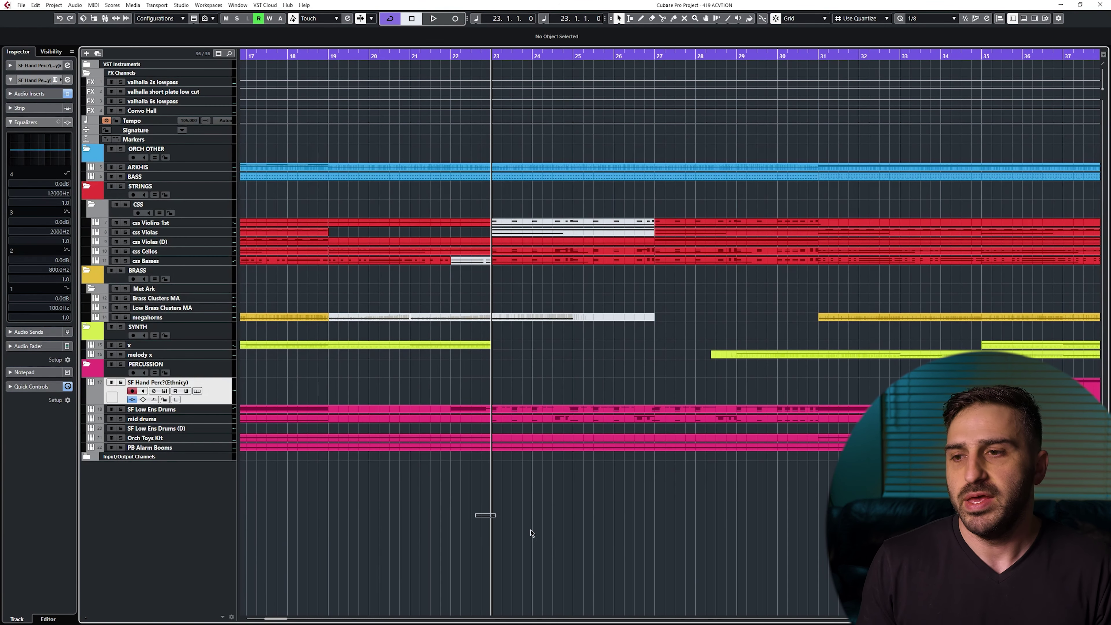
pyautogui.scroll(-5, 530, 533)
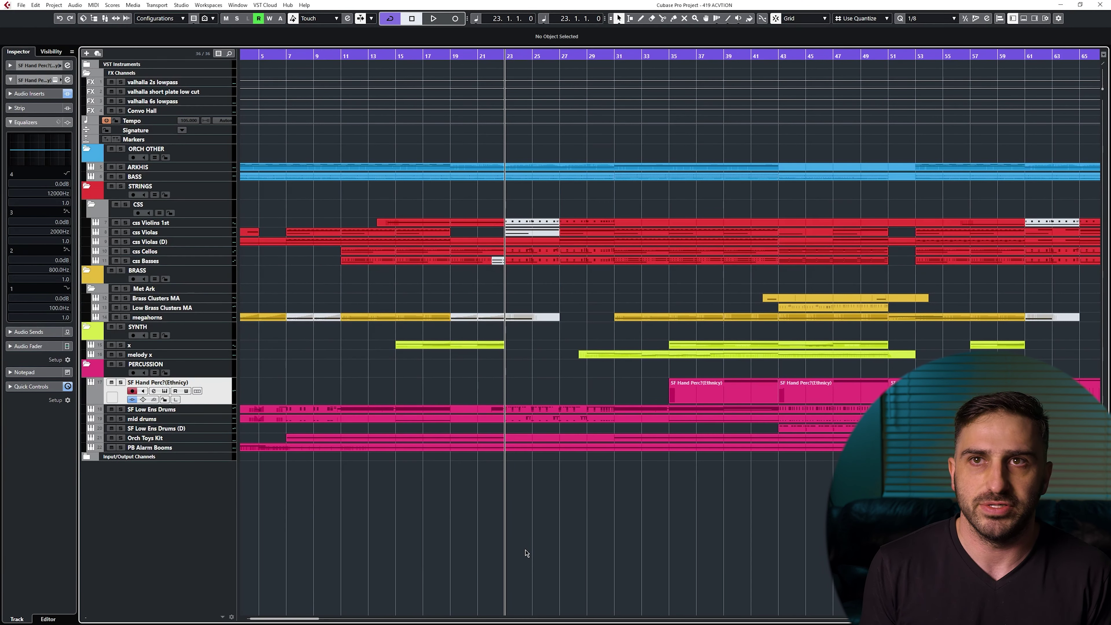
pyautogui.scroll(-5, 514, 551)
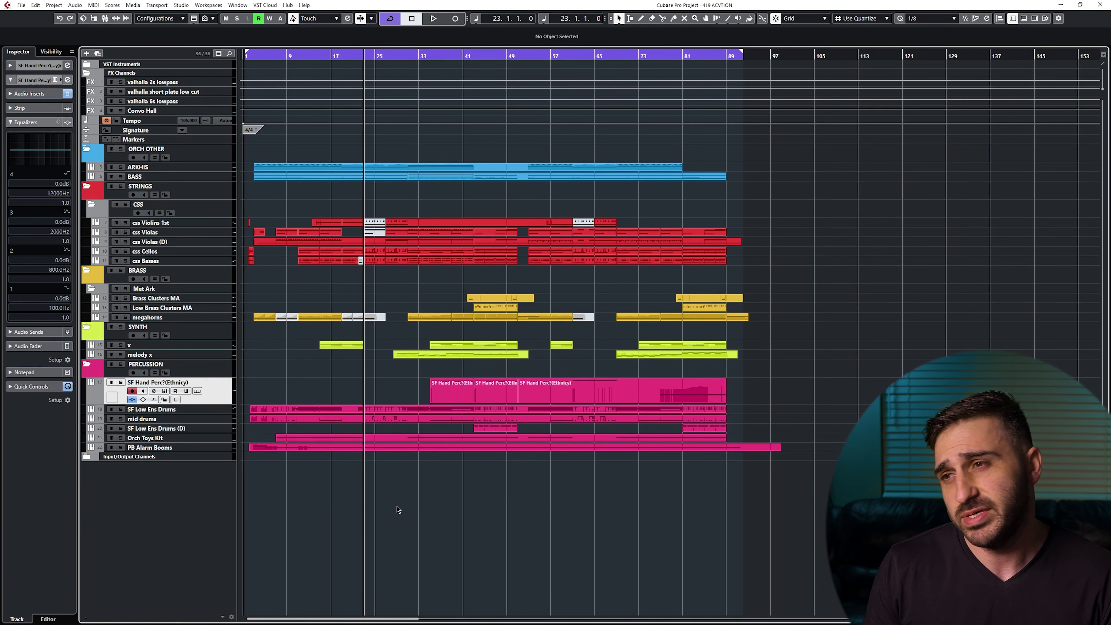
pyautogui.scroll(3, 471, 503)
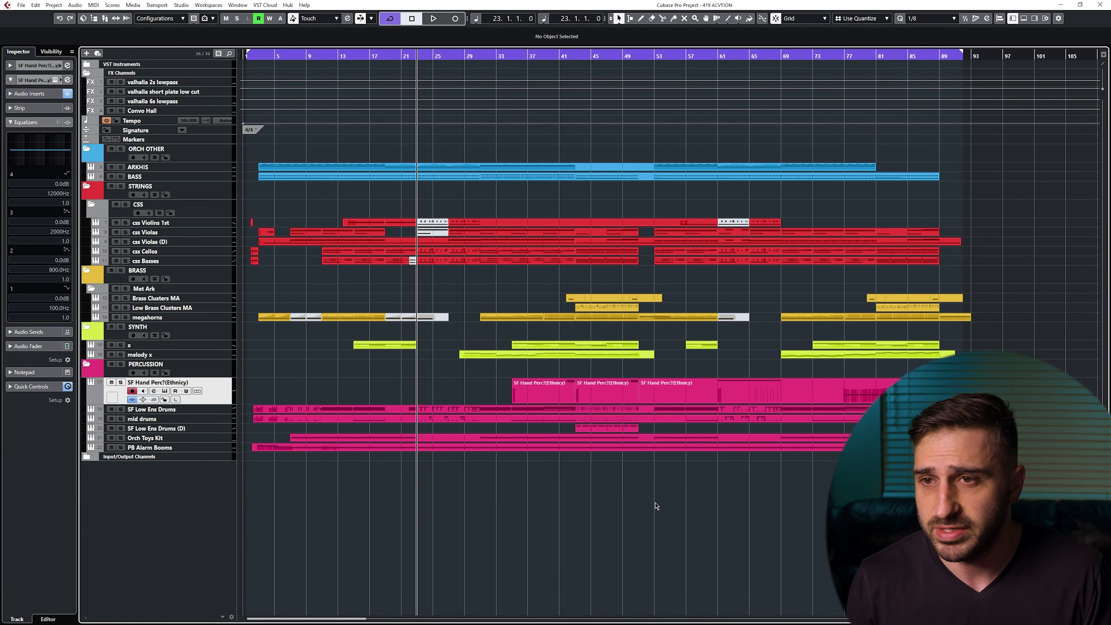
pyautogui.moveTo(254, 57)
pyautogui.mouseDown()
pyautogui.moveTo(250, 81)
pyautogui.moveTo(253, 68)
pyautogui.mouseUp()
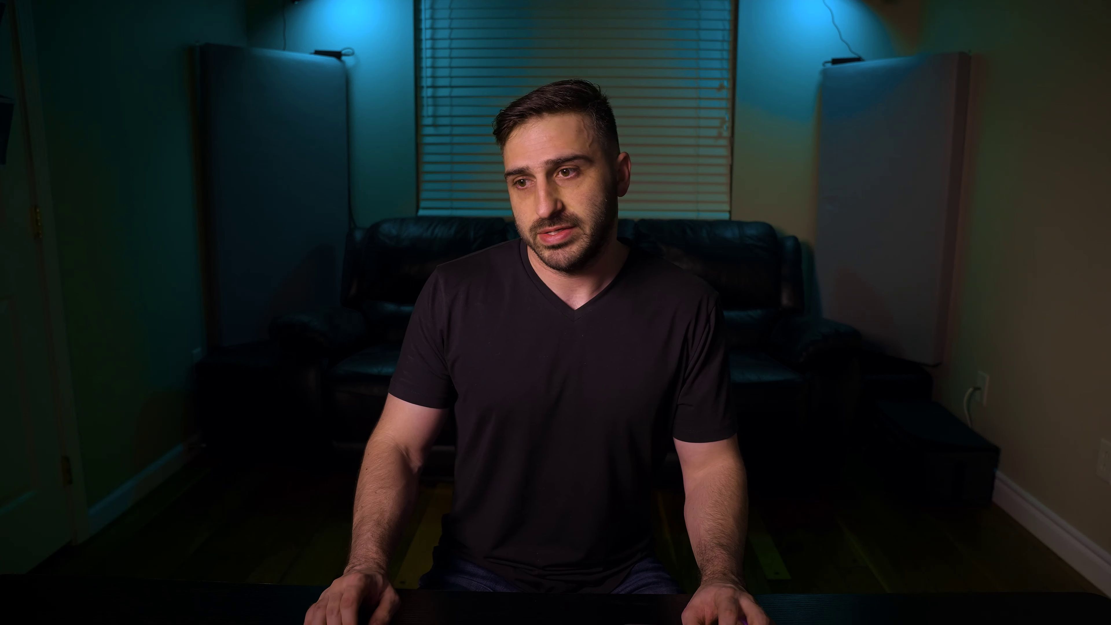